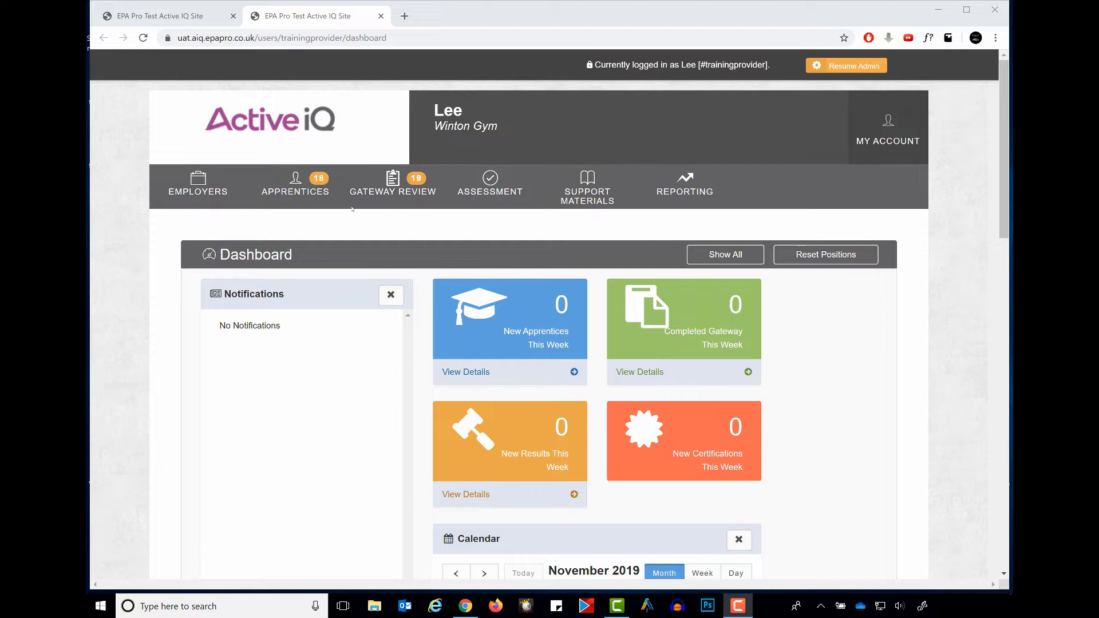
Open the form for adding a single employer and review its employer details fields, including the Levy Payer options.
mouse_move(199, 183)
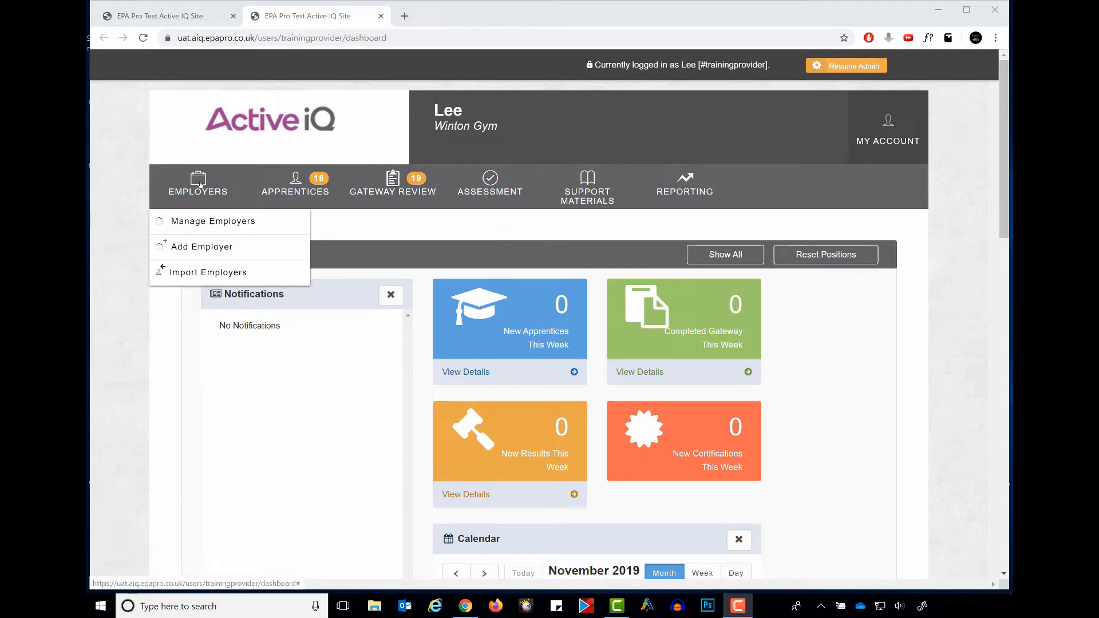
left_click(207, 248)
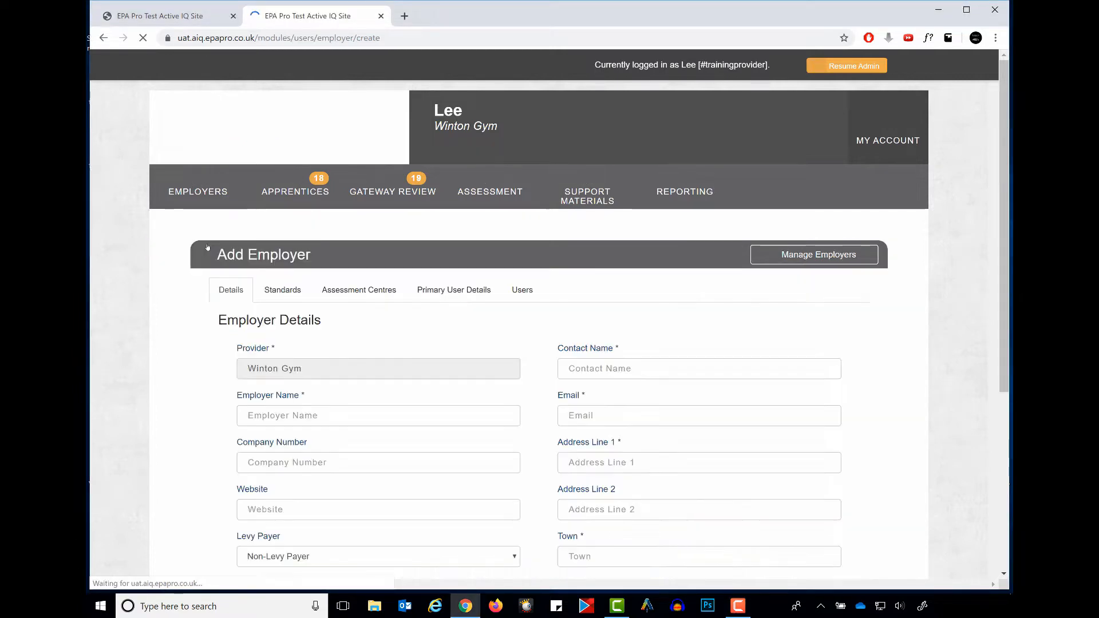
scroll(925, 391, "down", 2)
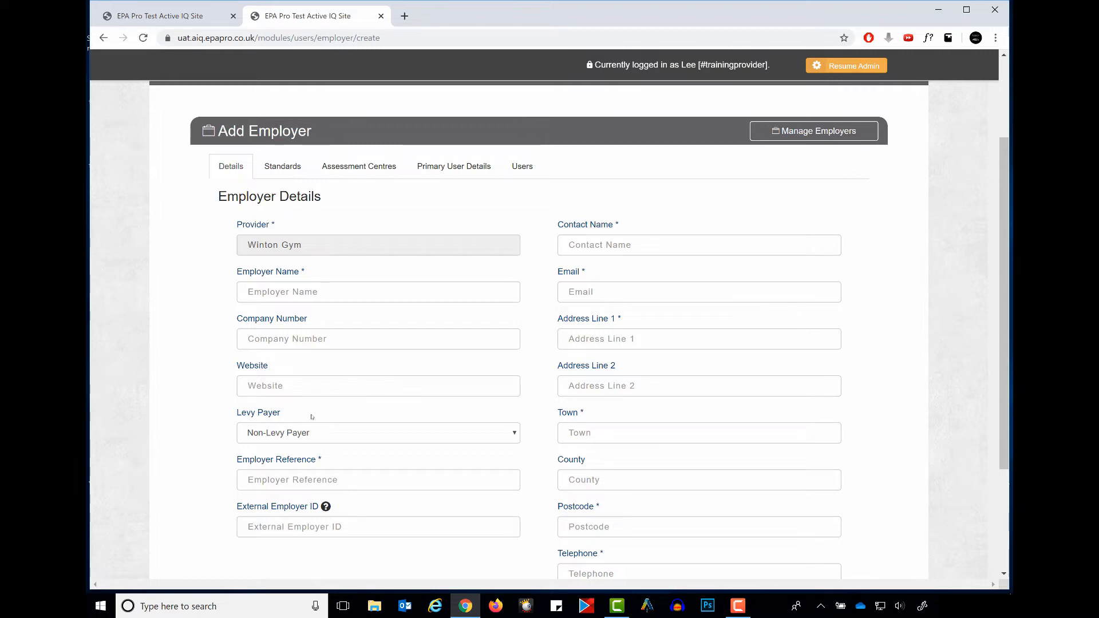
left_click(519, 436)
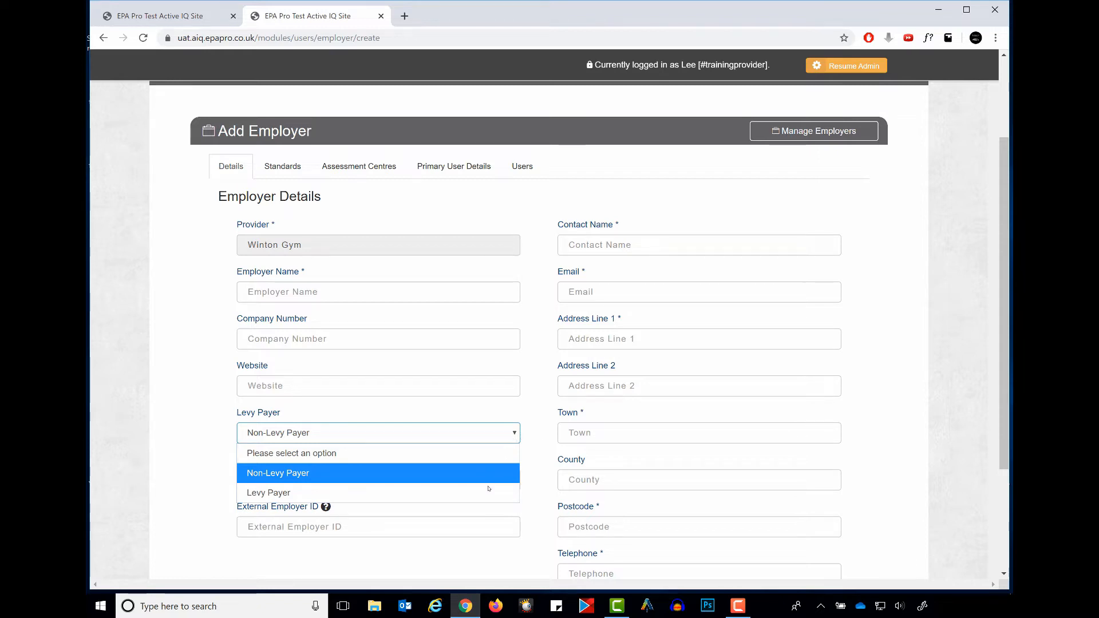
left_click(536, 447)
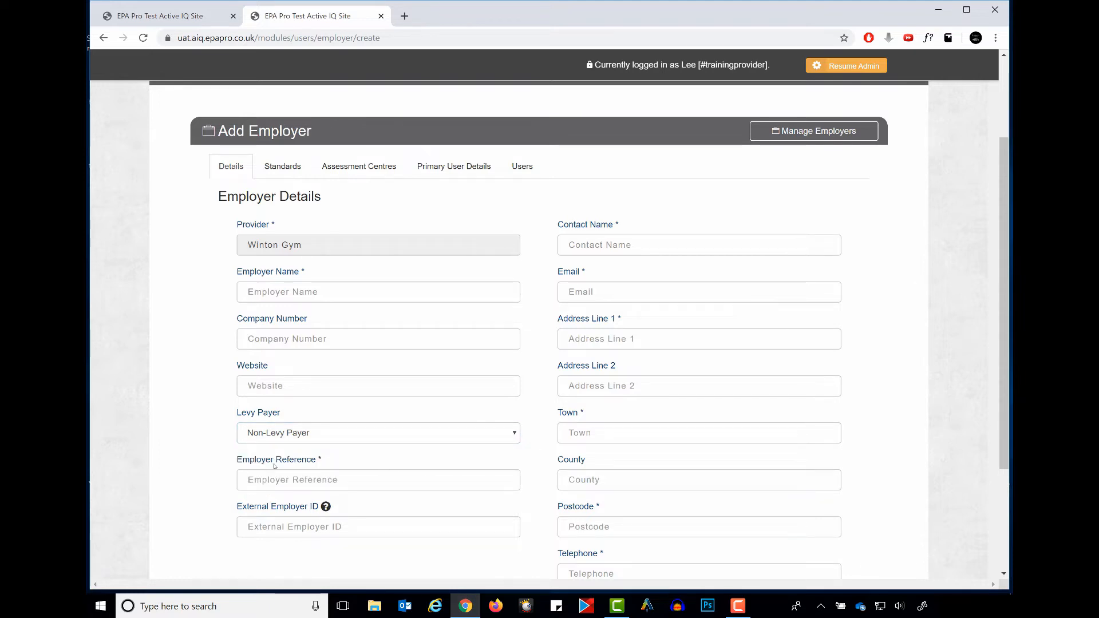
left_click(386, 478)
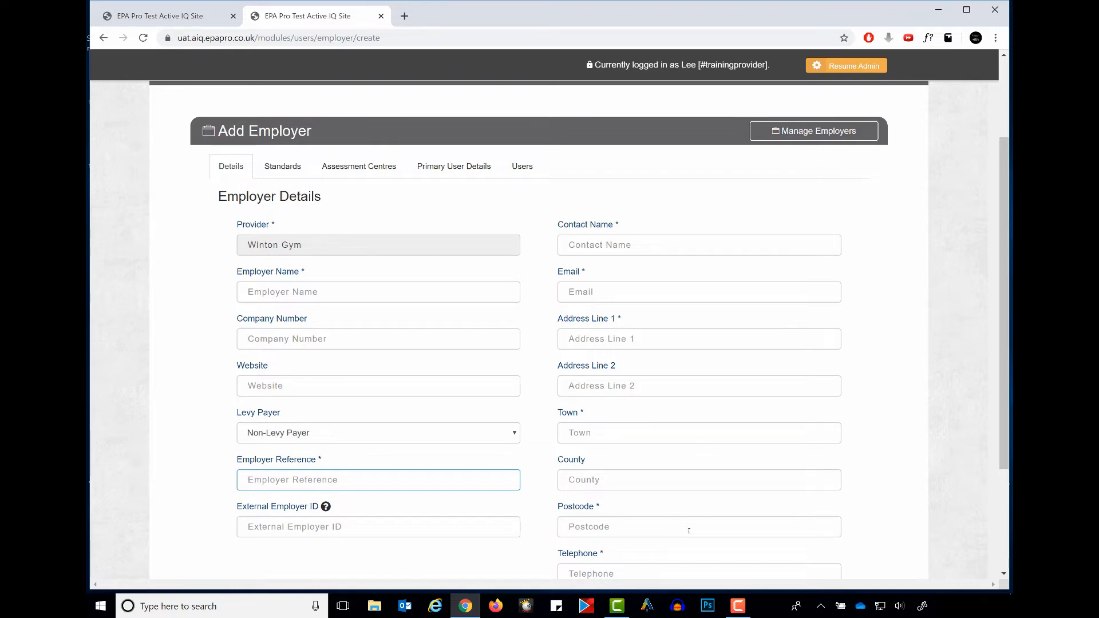
scroll(744, 481, "down", 2)
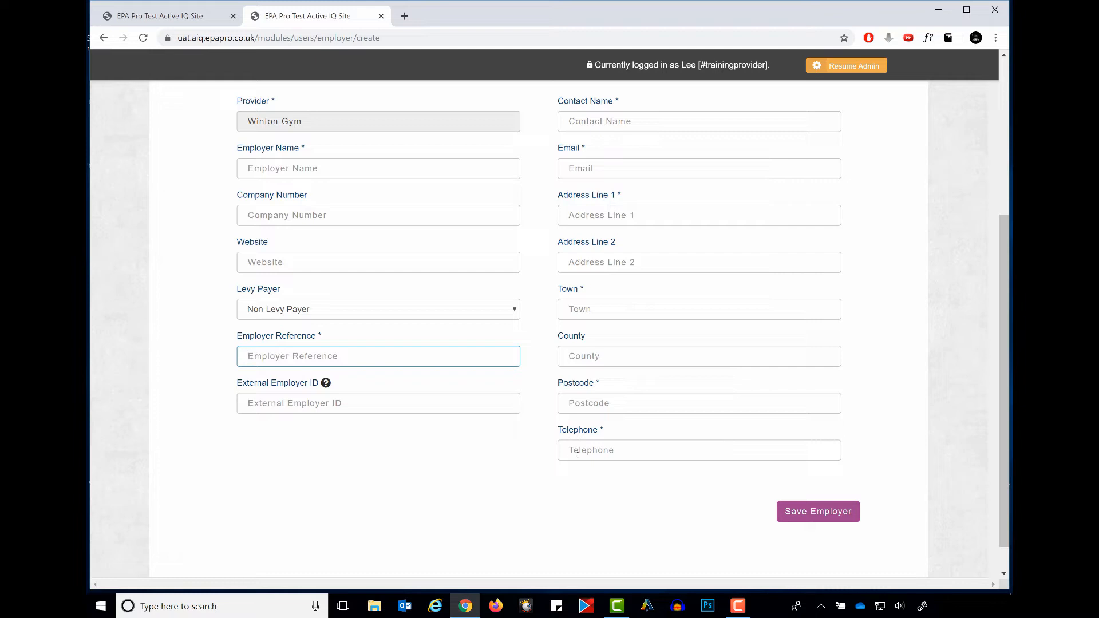
scroll(790, 468, "up", 3)
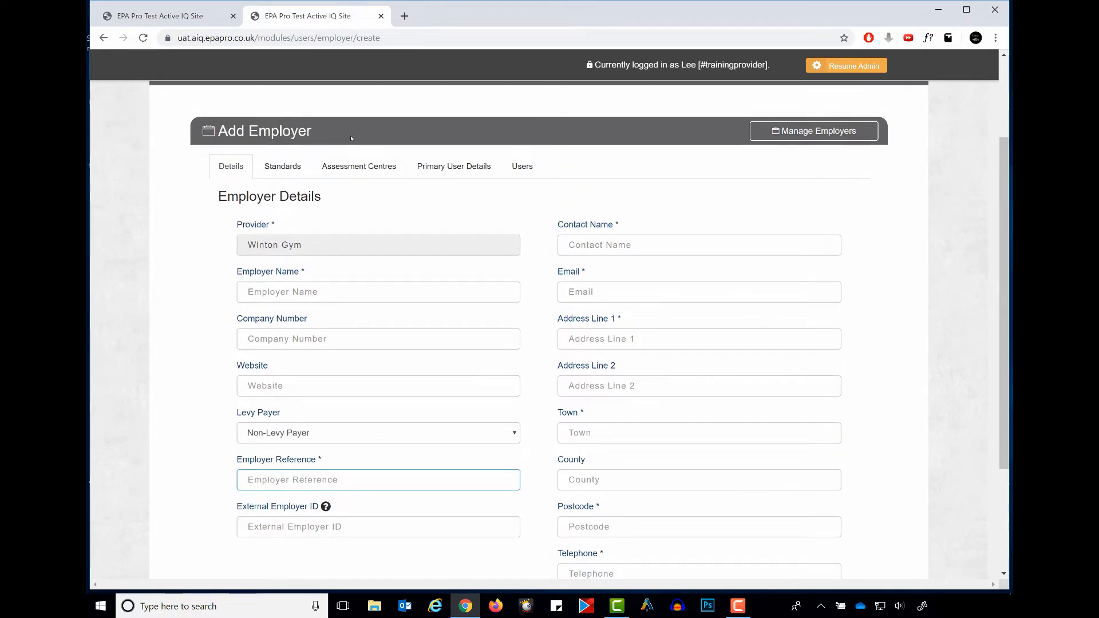
Review the new employer's Standards, Assessment Centres and Primary User Details, toggling the user login permission off and back on.
left_click(283, 164)
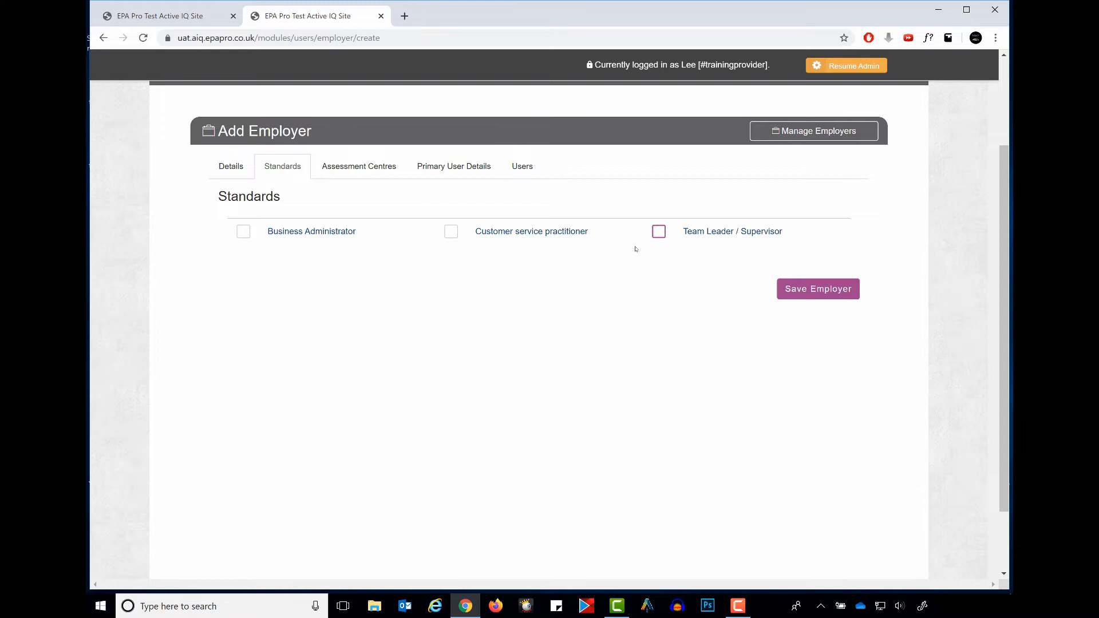
left_click(354, 167)
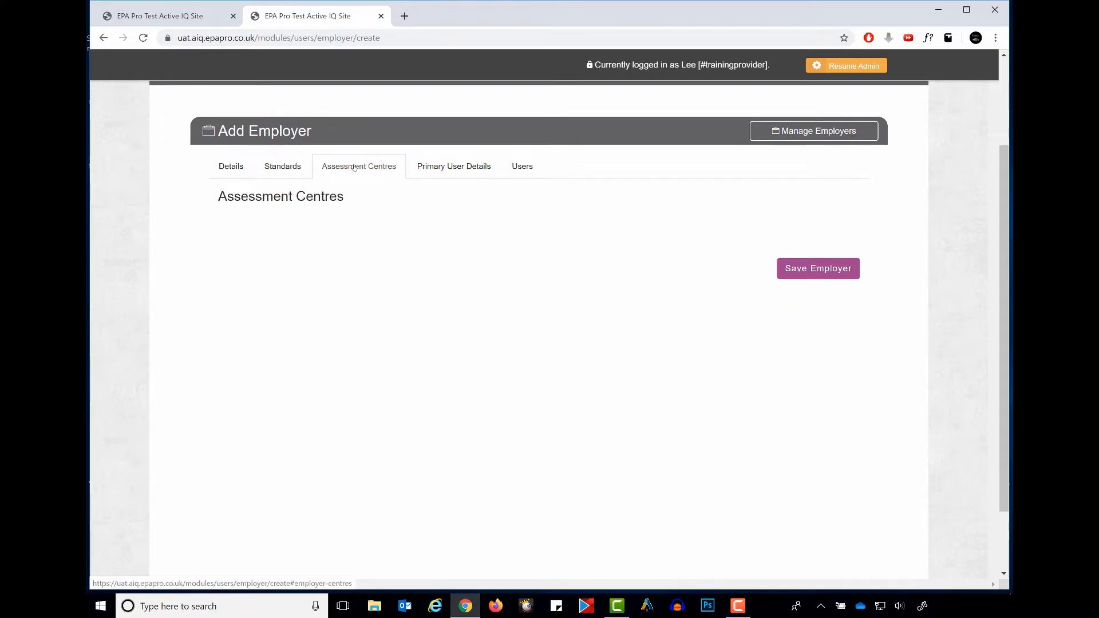
left_click(430, 170)
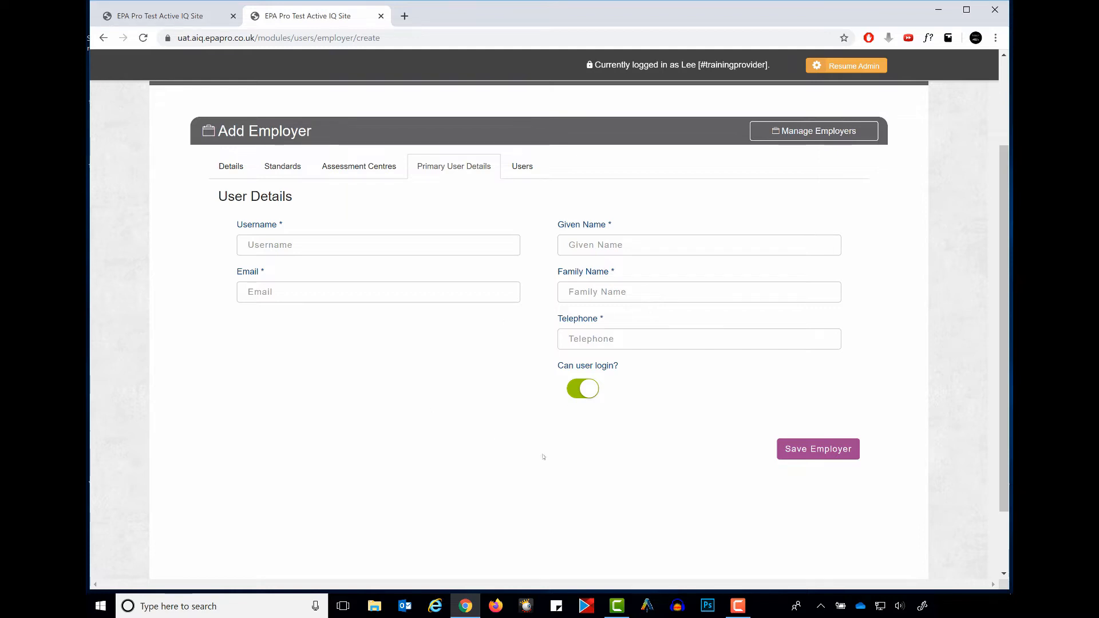
left_click(589, 389)
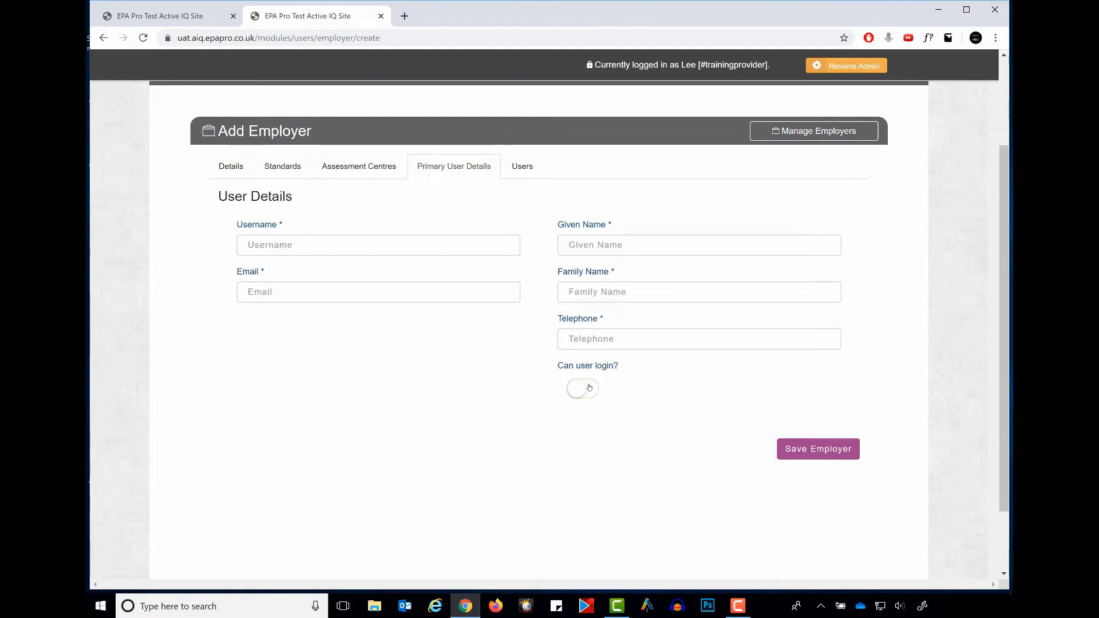
left_click(589, 389)
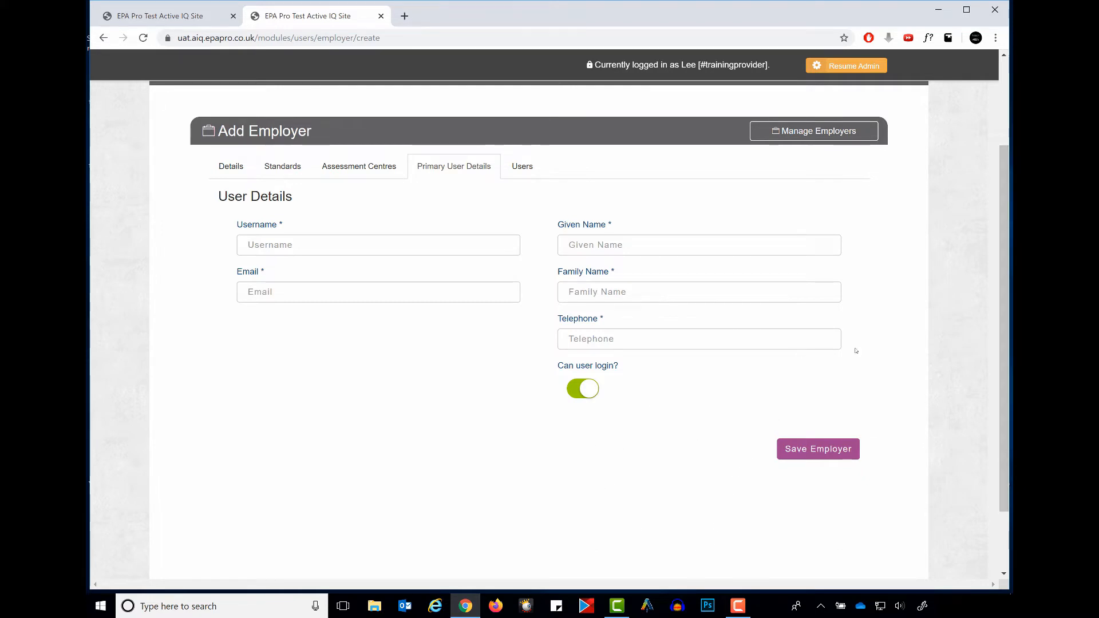
Return to the employer details and look over the whole form down to the option for saving the employer.
left_click(269, 168)
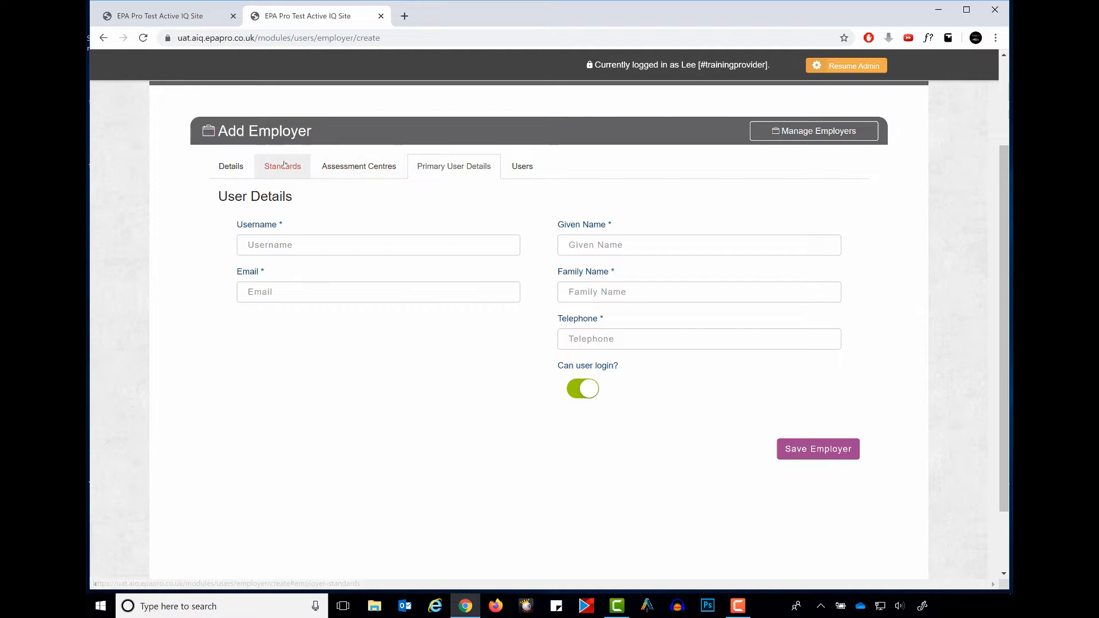
left_click(218, 167)
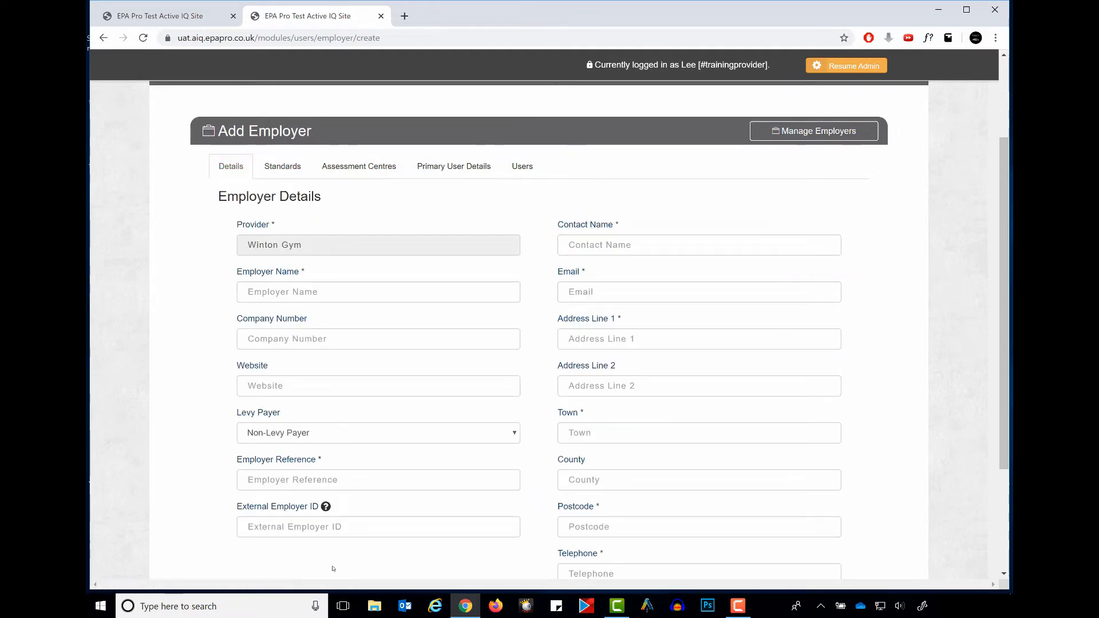
scroll(731, 479, "down", 3)
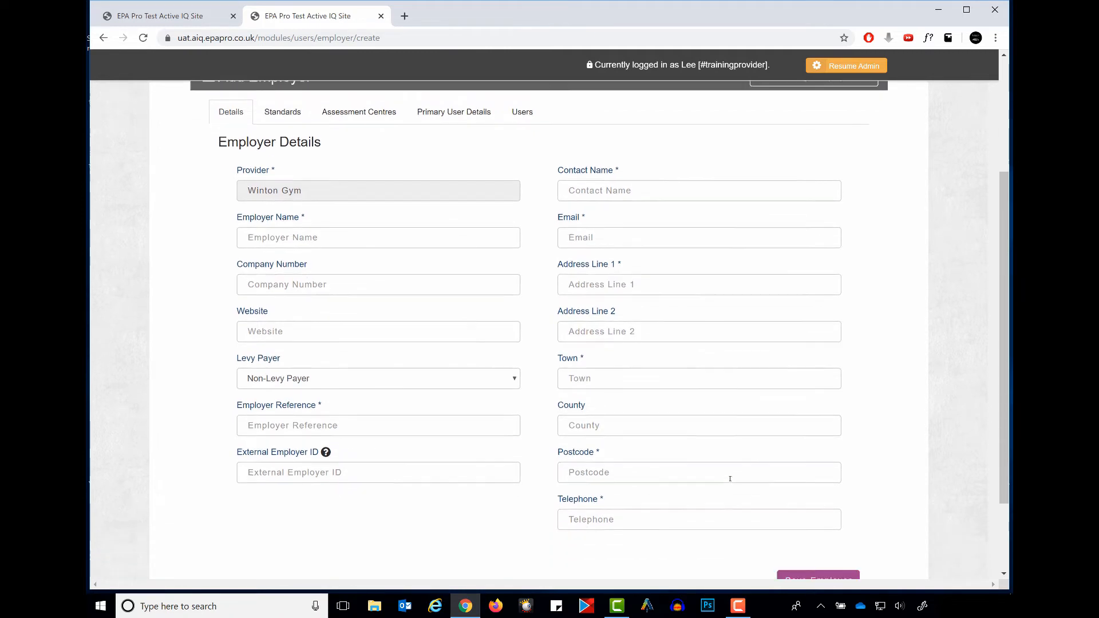
scroll(730, 478, "up", 2)
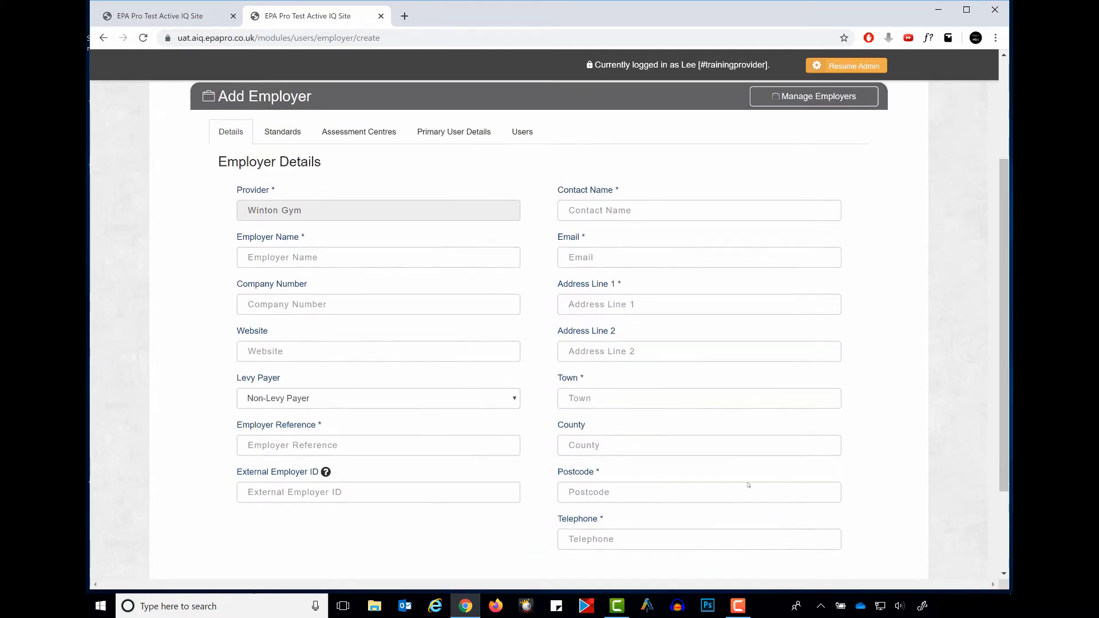
scroll(748, 481, "down", 3)
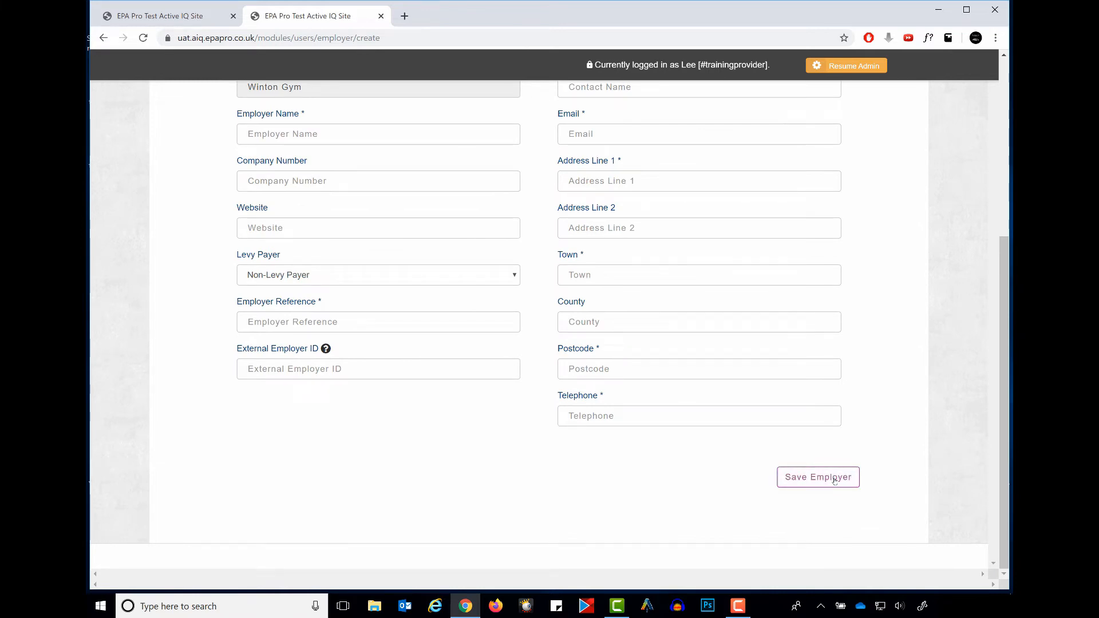
scroll(835, 481, "up", 3)
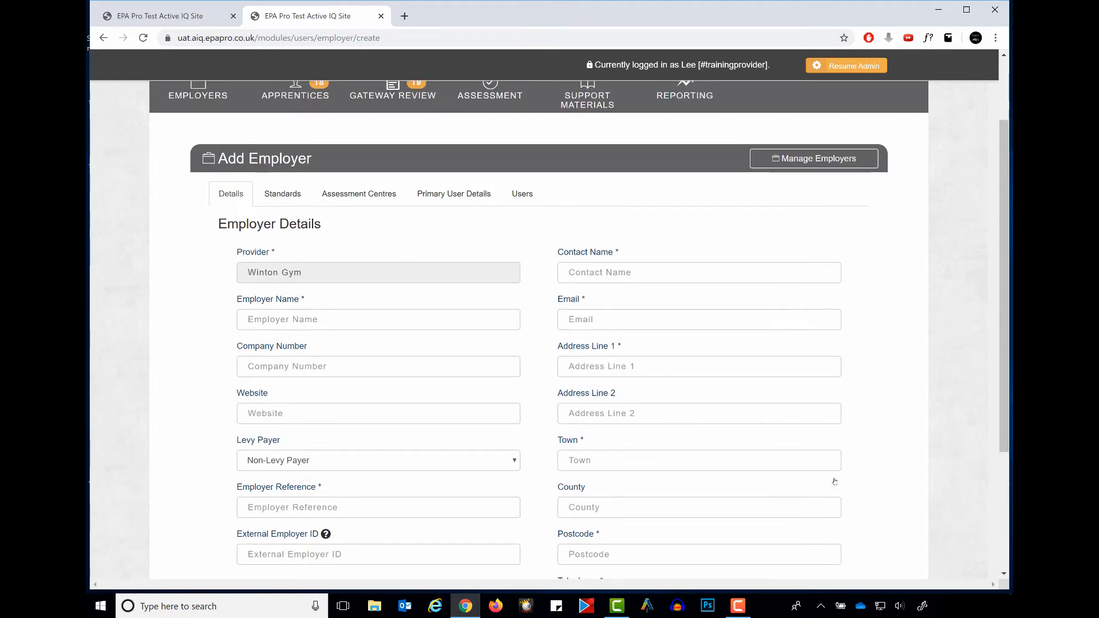
scroll(881, 458, "up", 2)
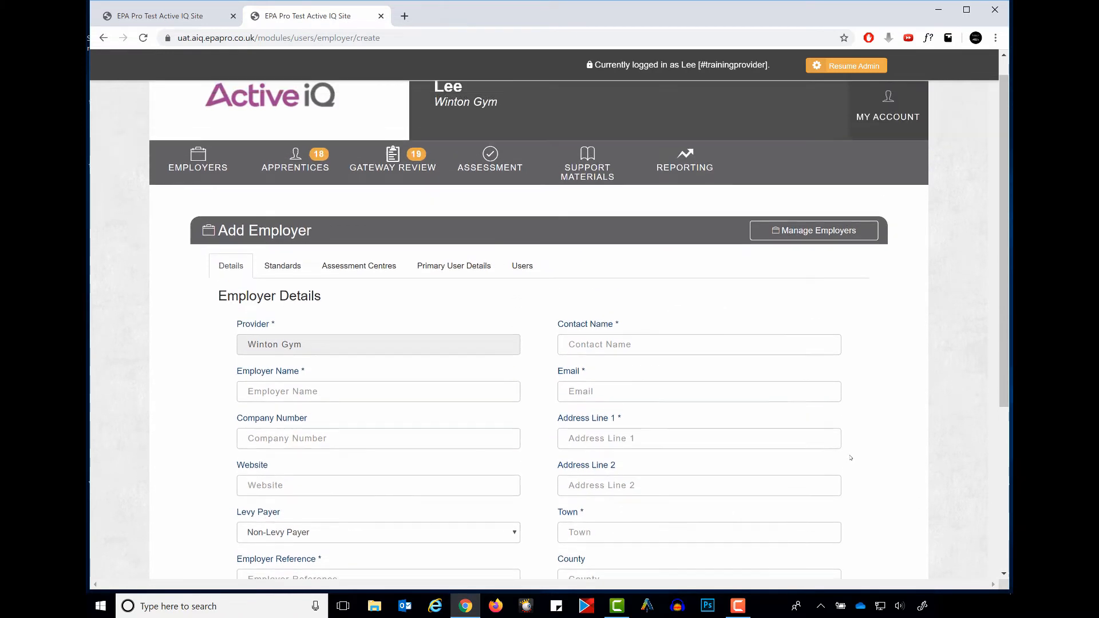
scroll(858, 346, "down", 1)
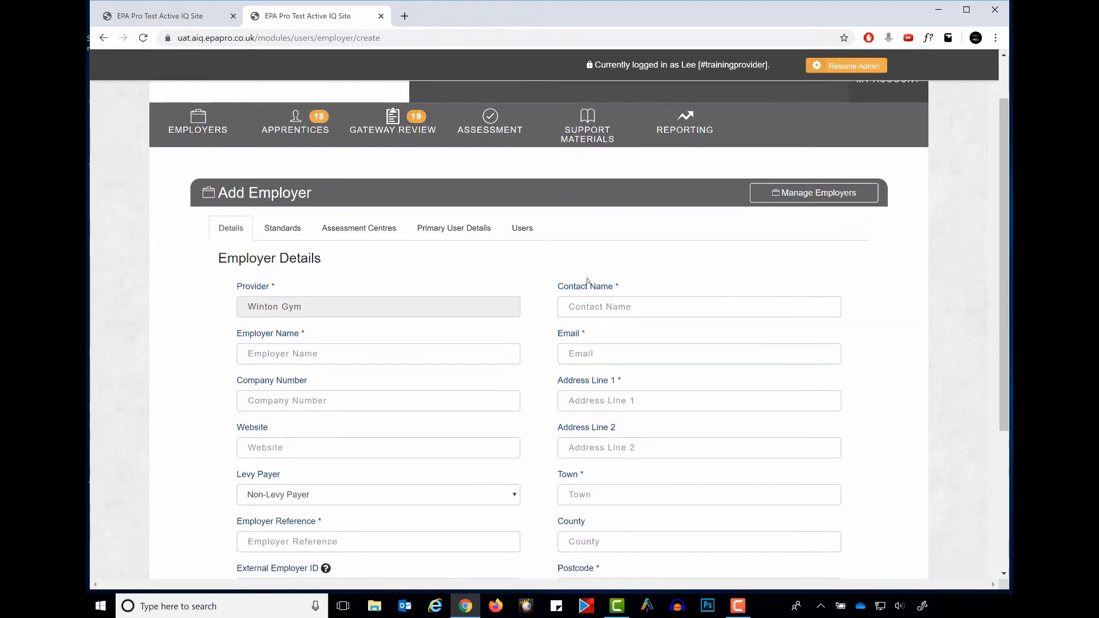
Open the employer bulk import and download the example CSV for Create Employer.
mouse_move(183, 121)
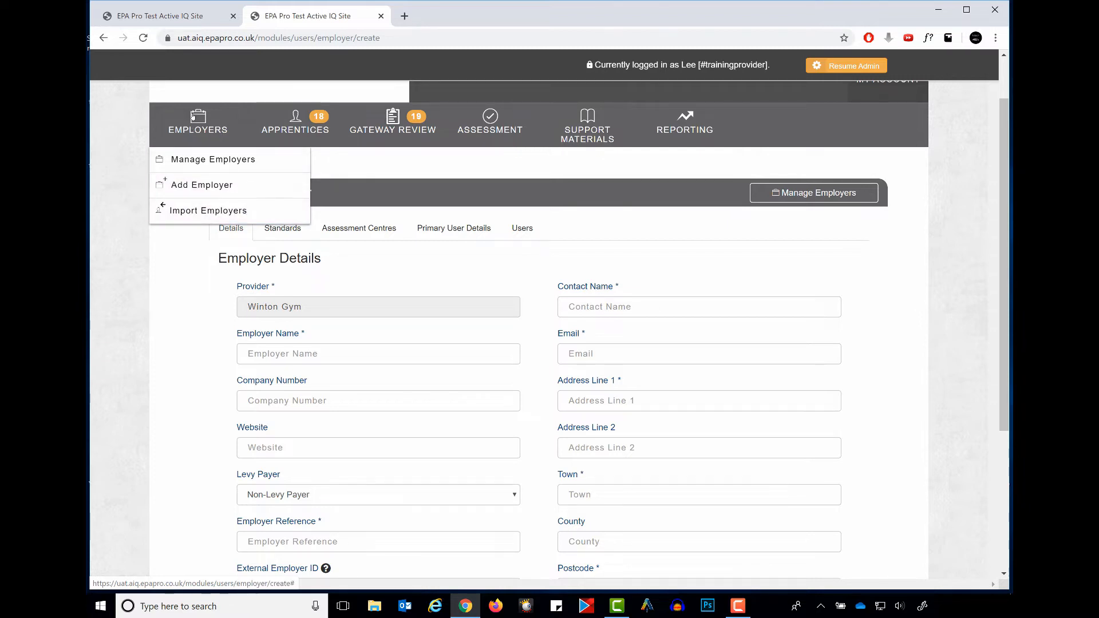
left_click(198, 209)
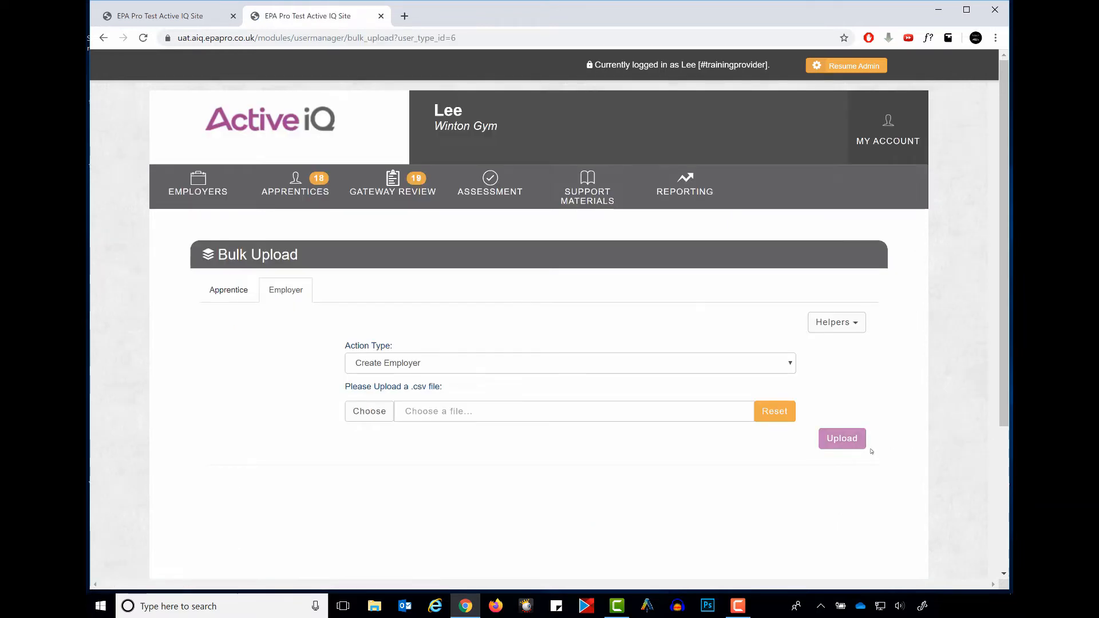
scroll(903, 340, "down", 2)
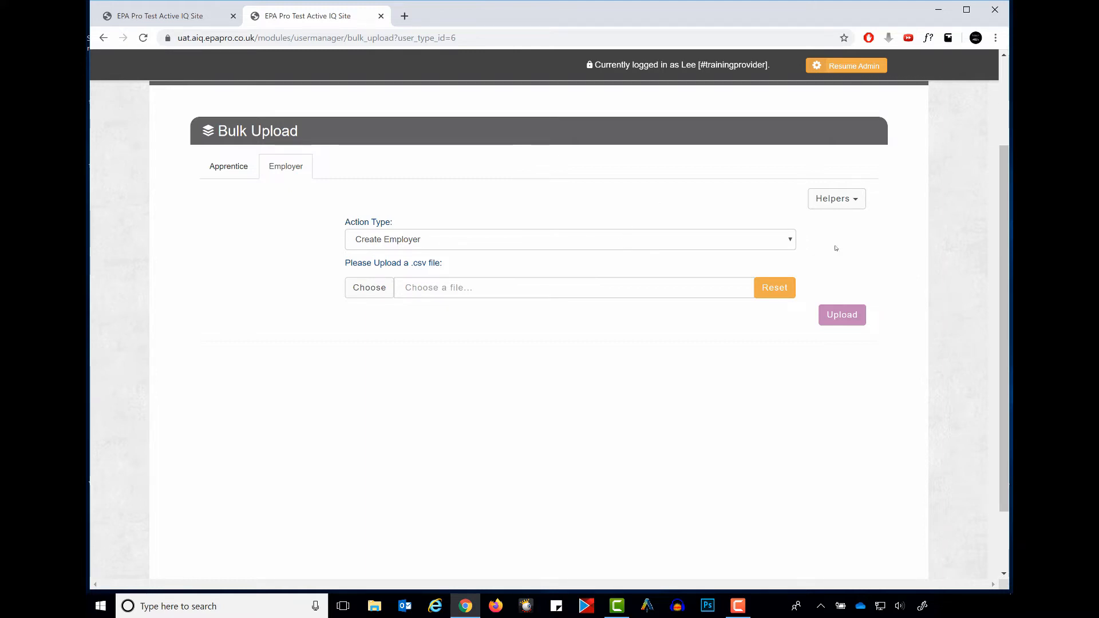
left_click(859, 204)
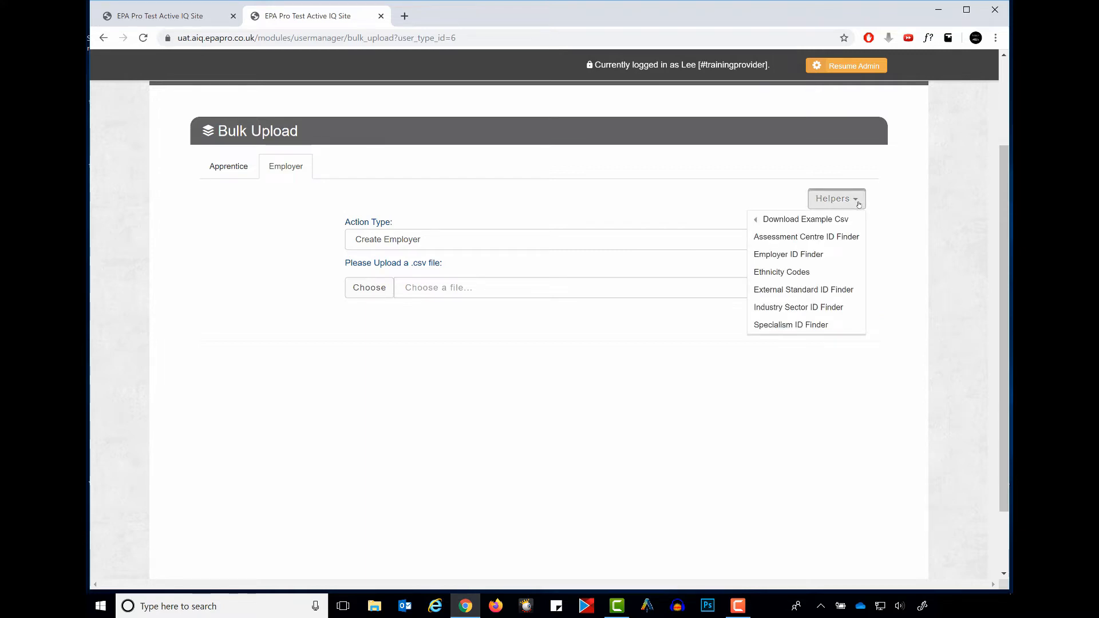
mouse_move(824, 219)
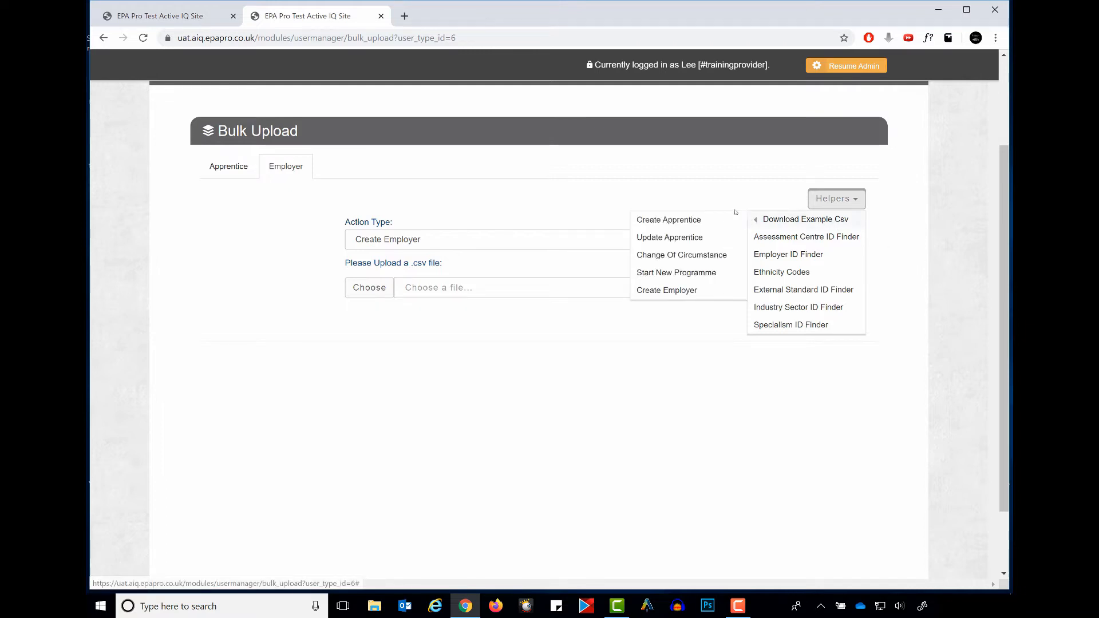
left_click(683, 292)
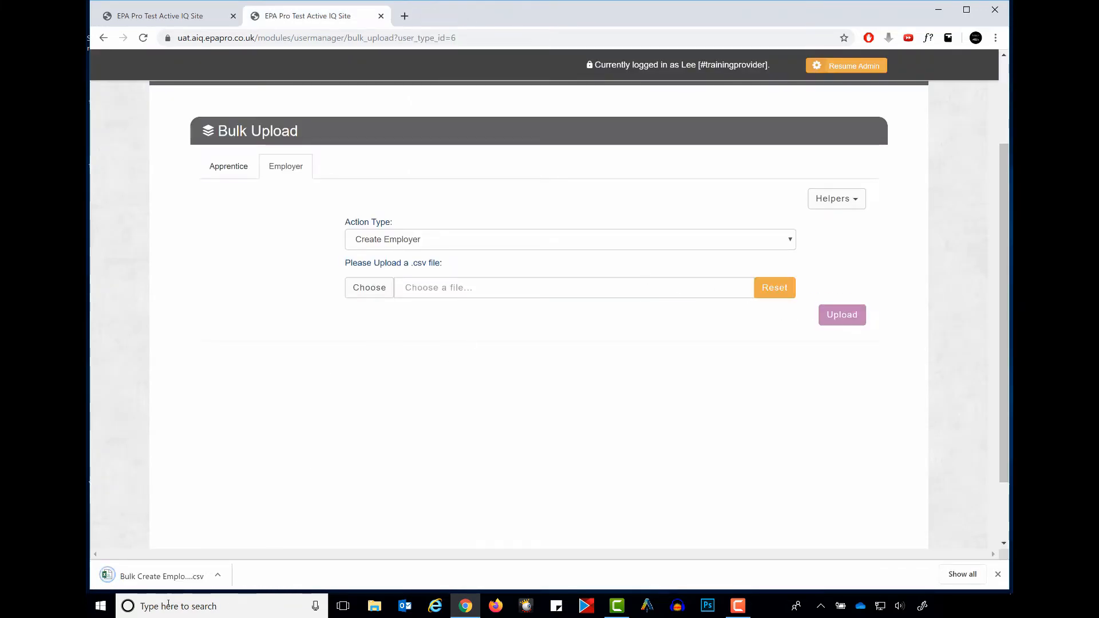
Open the downloaded sample CSV in Excel and auto-fit the width of all its columns.
left_click(161, 577)
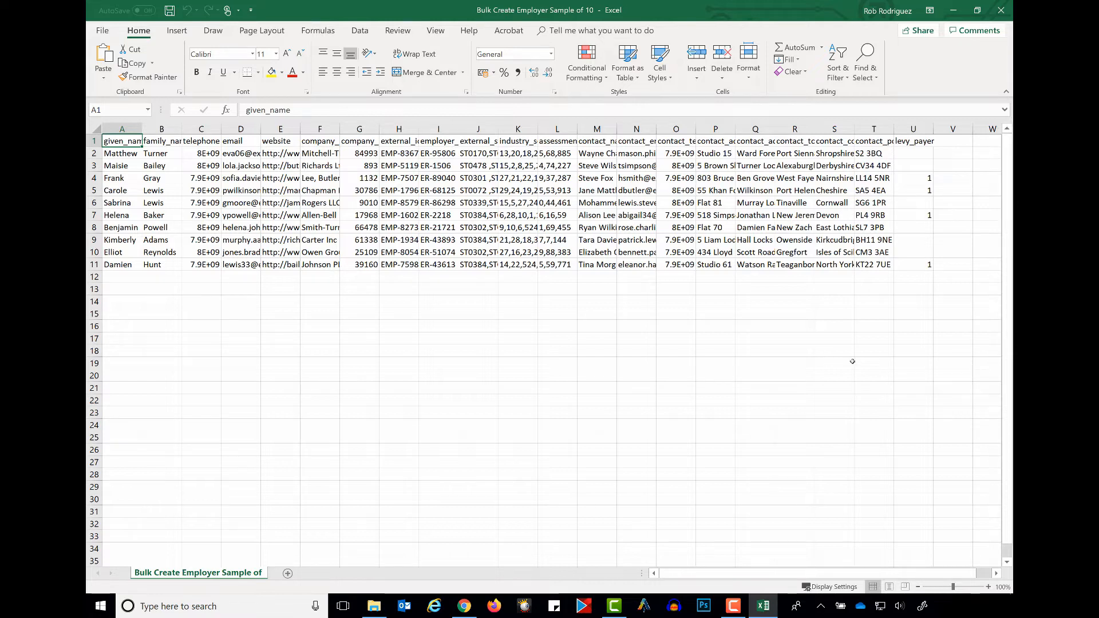
left_click(95, 129)
double_click(143, 129)
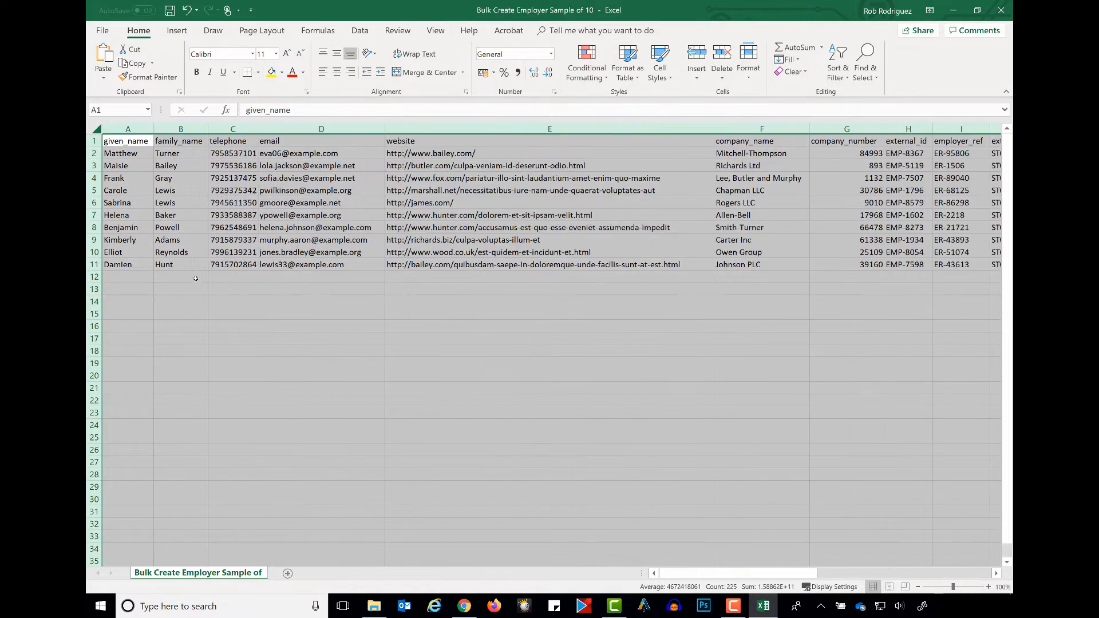
left_click(603, 389)
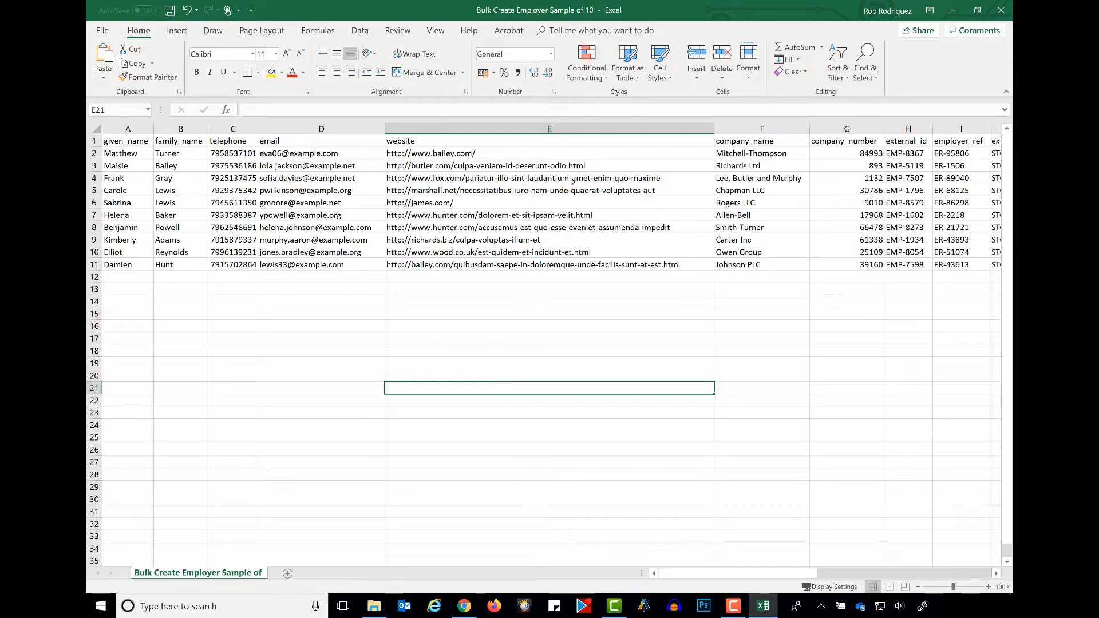
Delete the website column from the employer sample sheet.
left_click(996, 574)
left_click(996, 574)
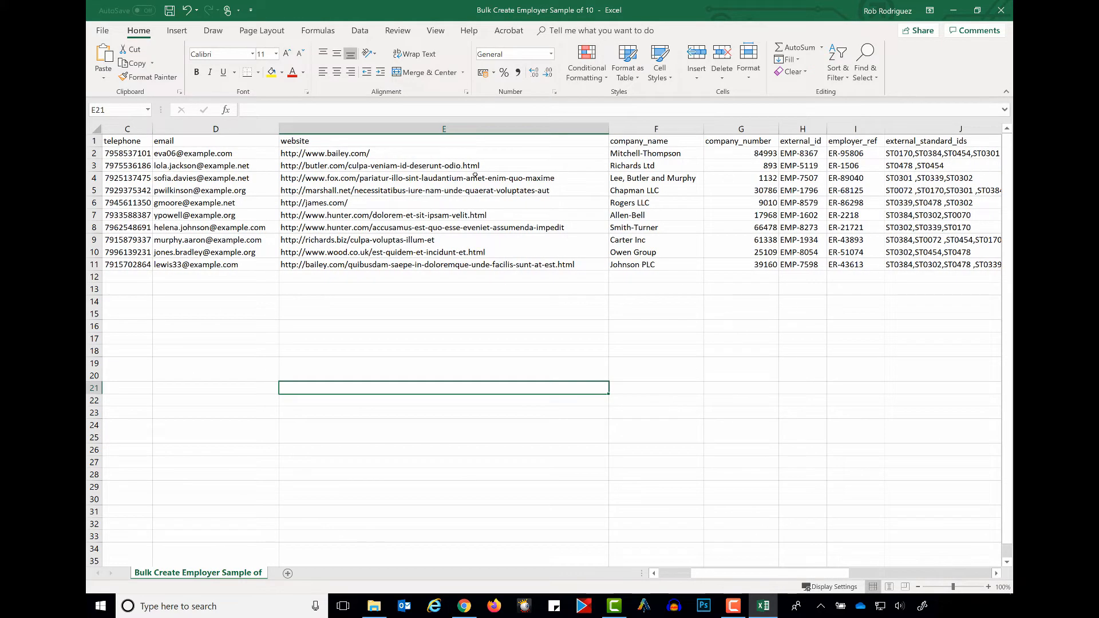
left_click(445, 129)
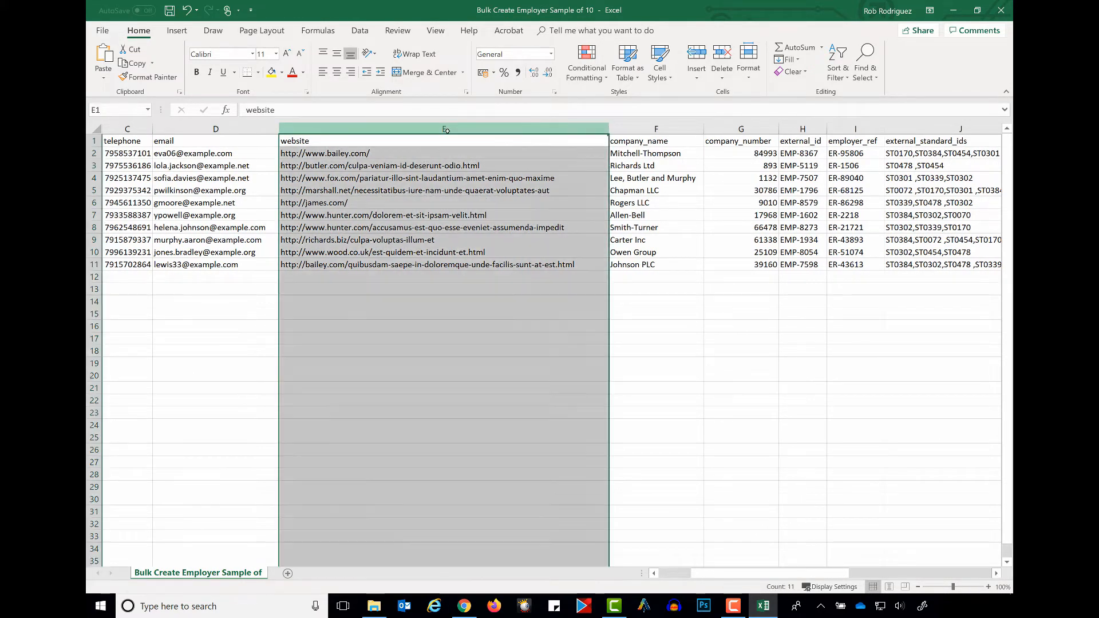
left_click(720, 77)
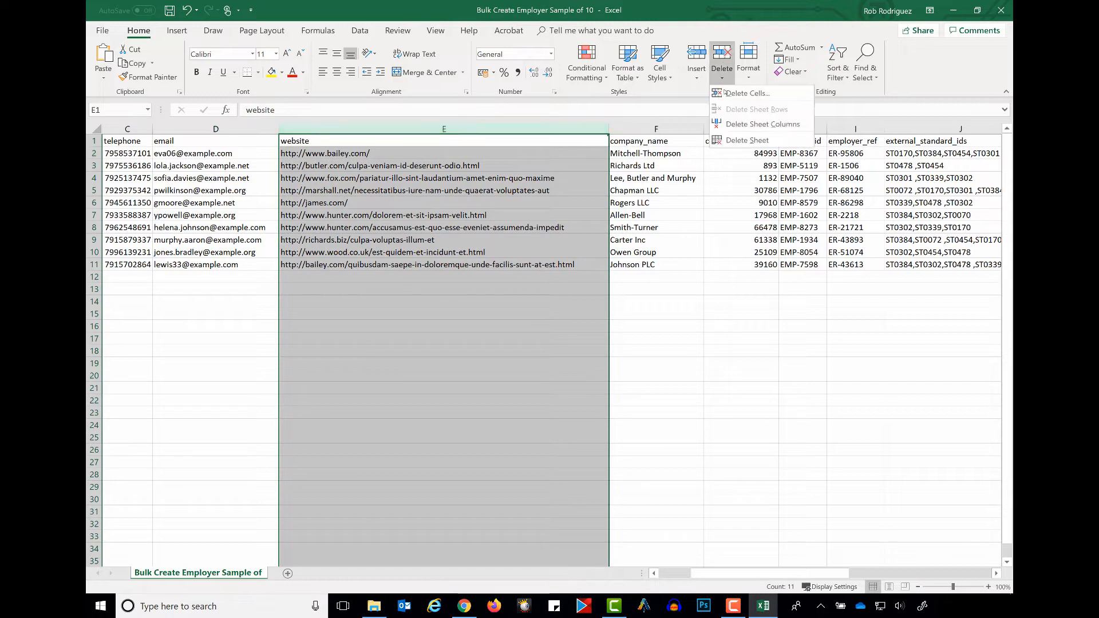
left_click(732, 124)
left_click(640, 352)
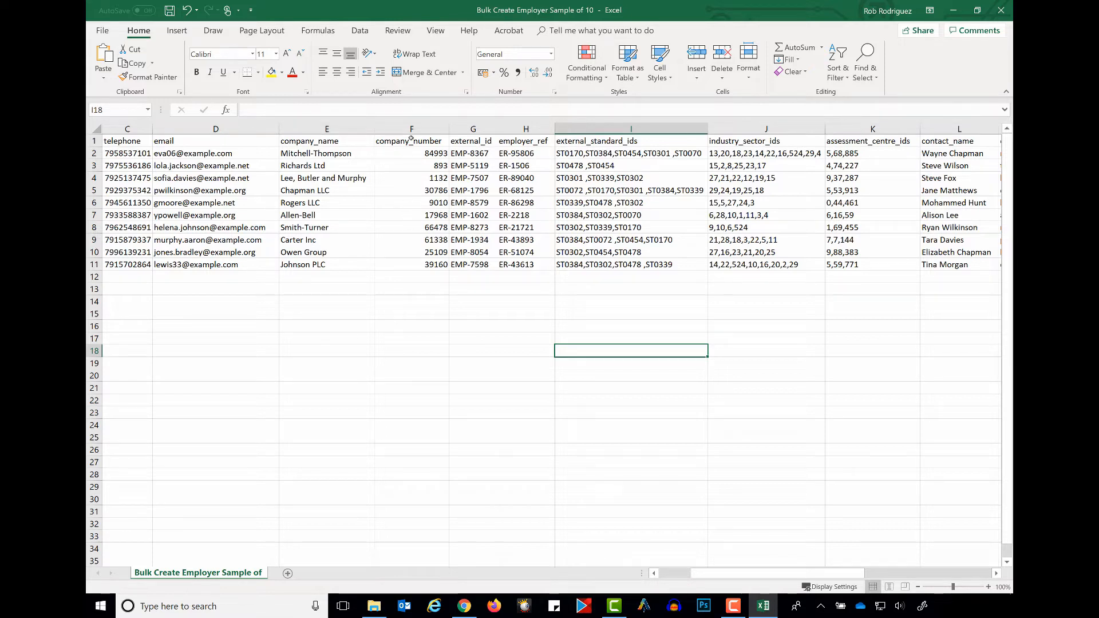
Delete the company_number and external_id columns from the employer sample sheet.
left_click_drag(399, 130, 471, 133)
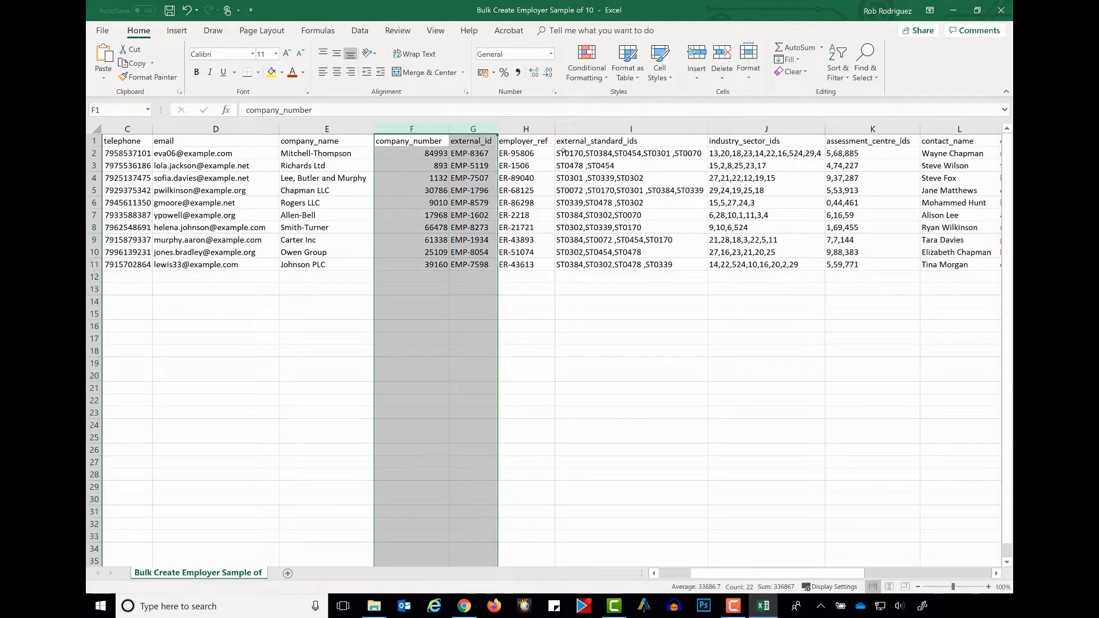
left_click(722, 73)
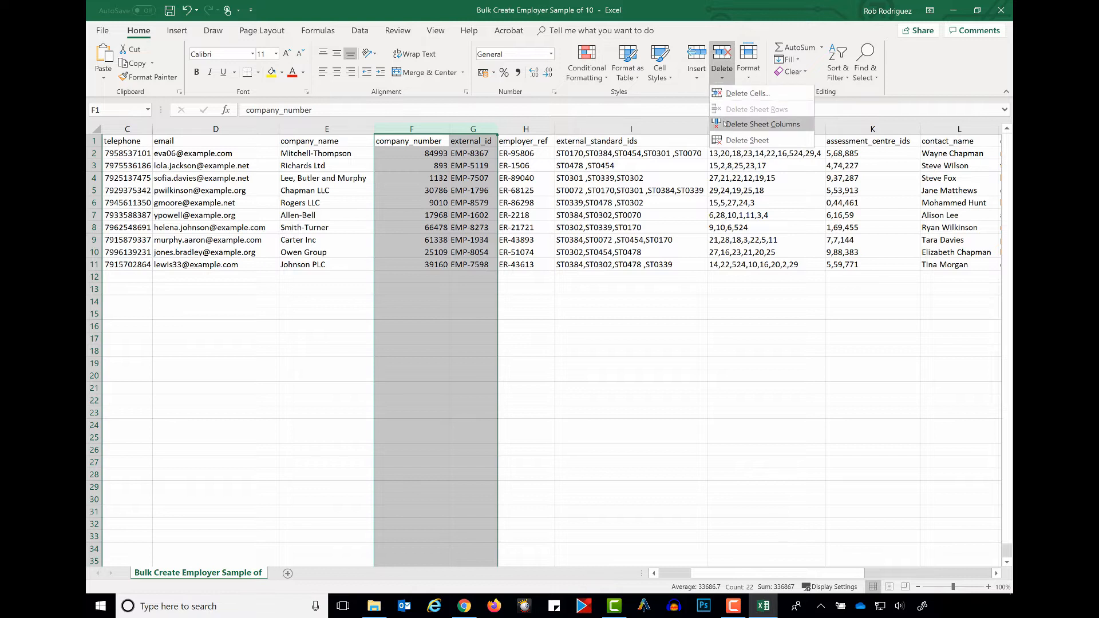
left_click(724, 124)
left_click(670, 373)
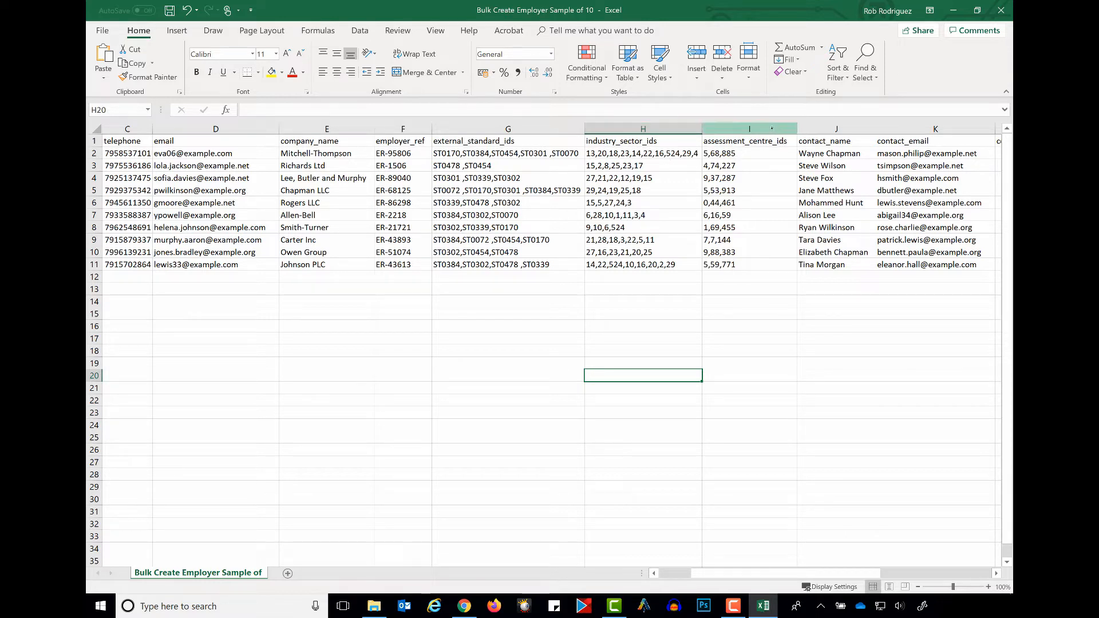
Delete the industry_sector_ids and assessment_centre_ids columns from the employer sample sheet.
left_click_drag(641, 129, 734, 132)
left_click(725, 75)
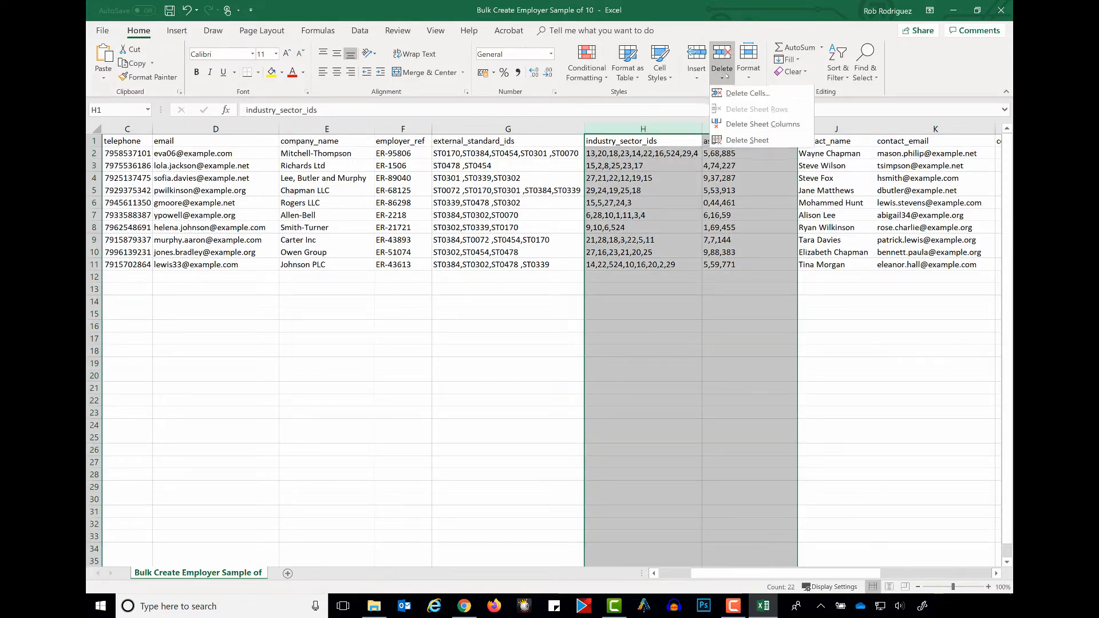
left_click(736, 125)
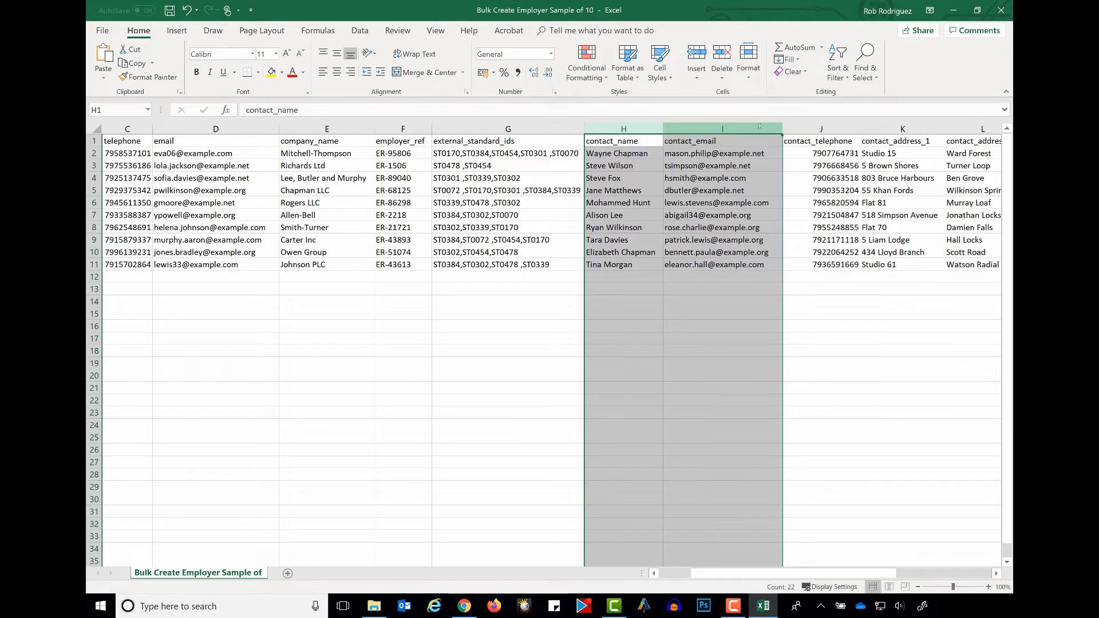
Review the remaining contact columns and set levy_payer to 0 for the first employer in row 2.
left_click(996, 573)
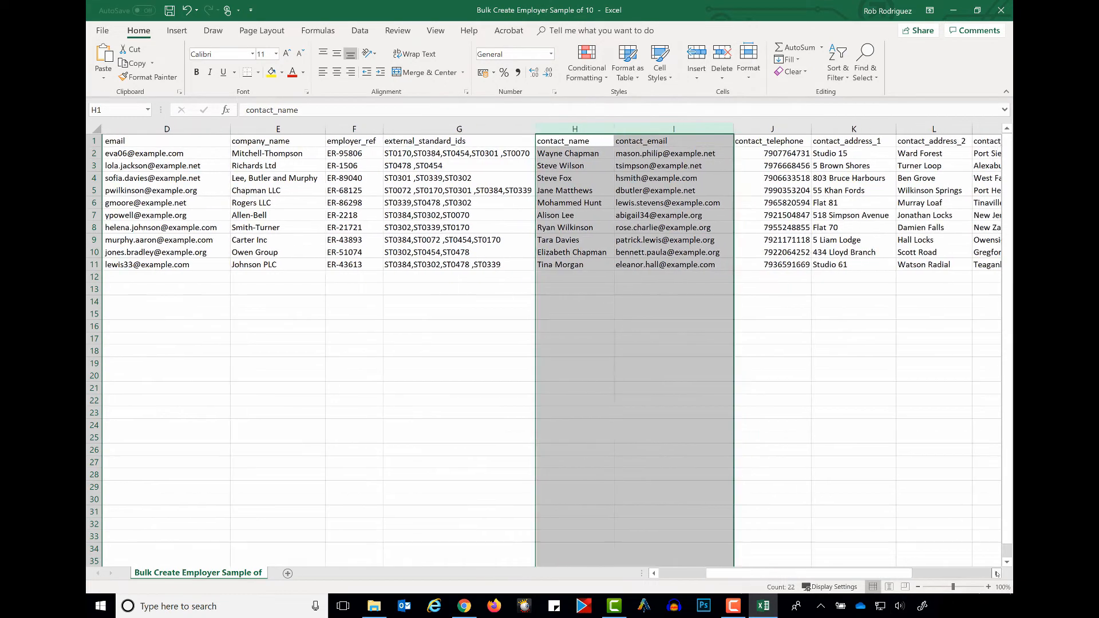
left_click(997, 574)
left_click(997, 574)
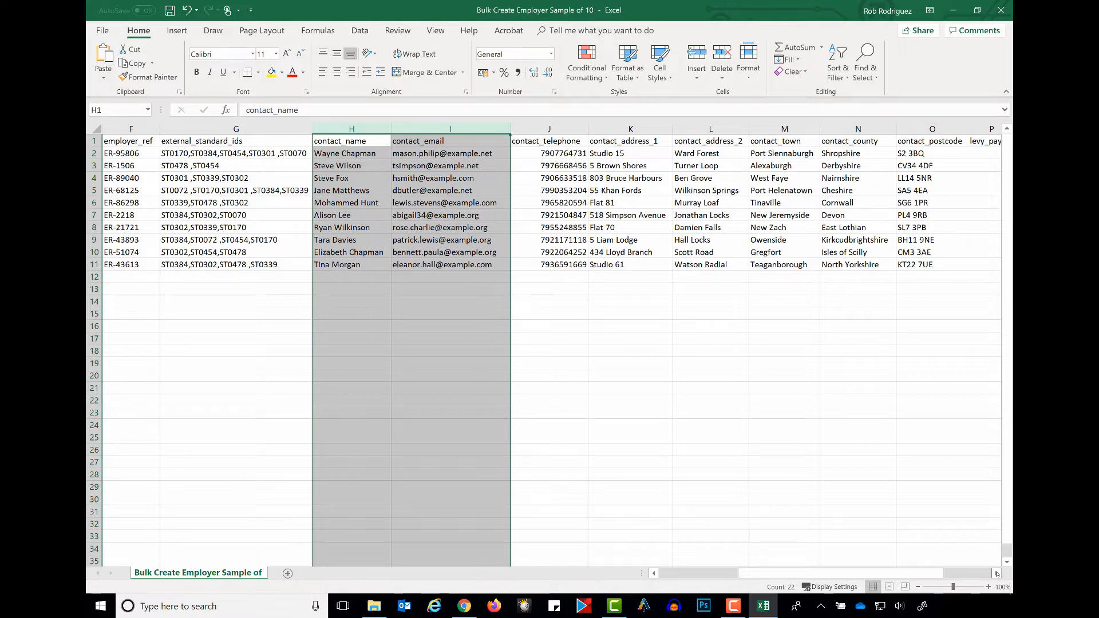
left_click(848, 487)
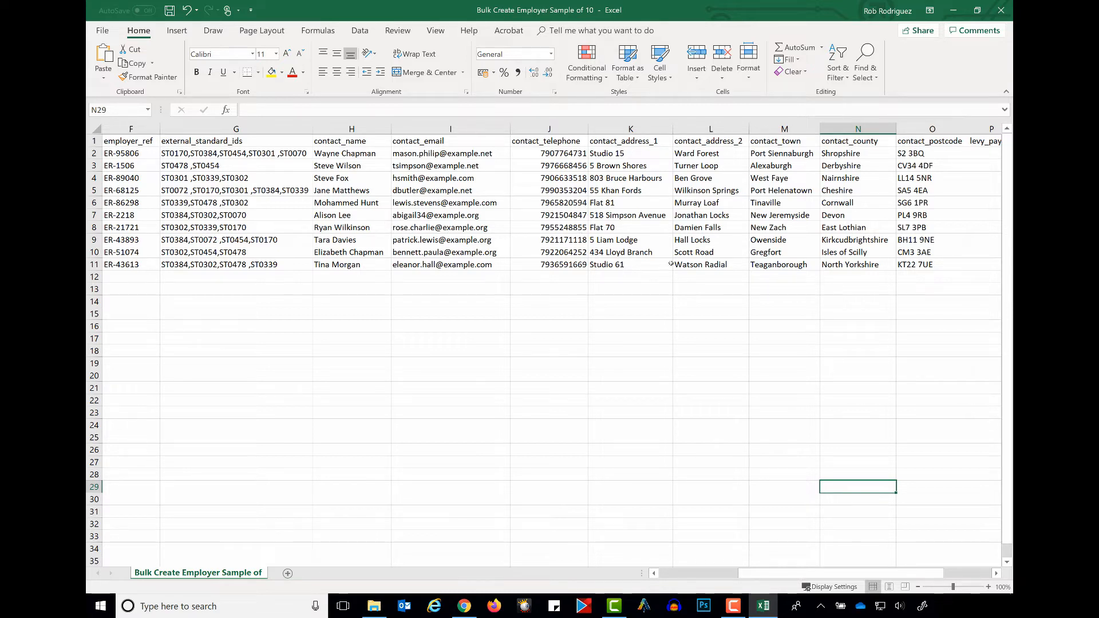
left_click(997, 573)
left_click(997, 573)
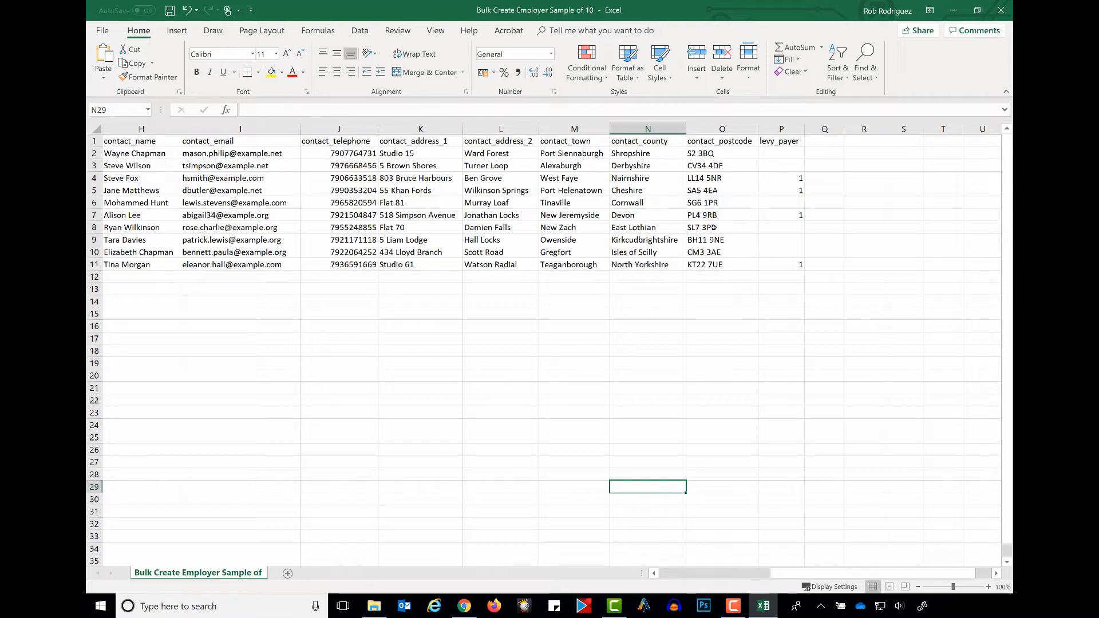
left_click(785, 155)
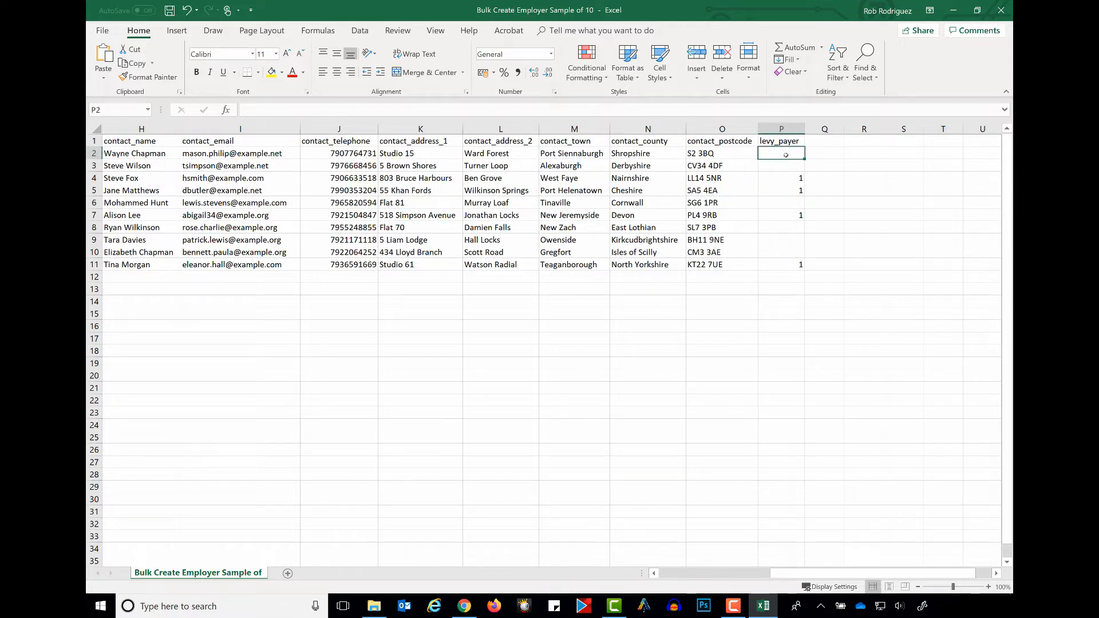
type("0")
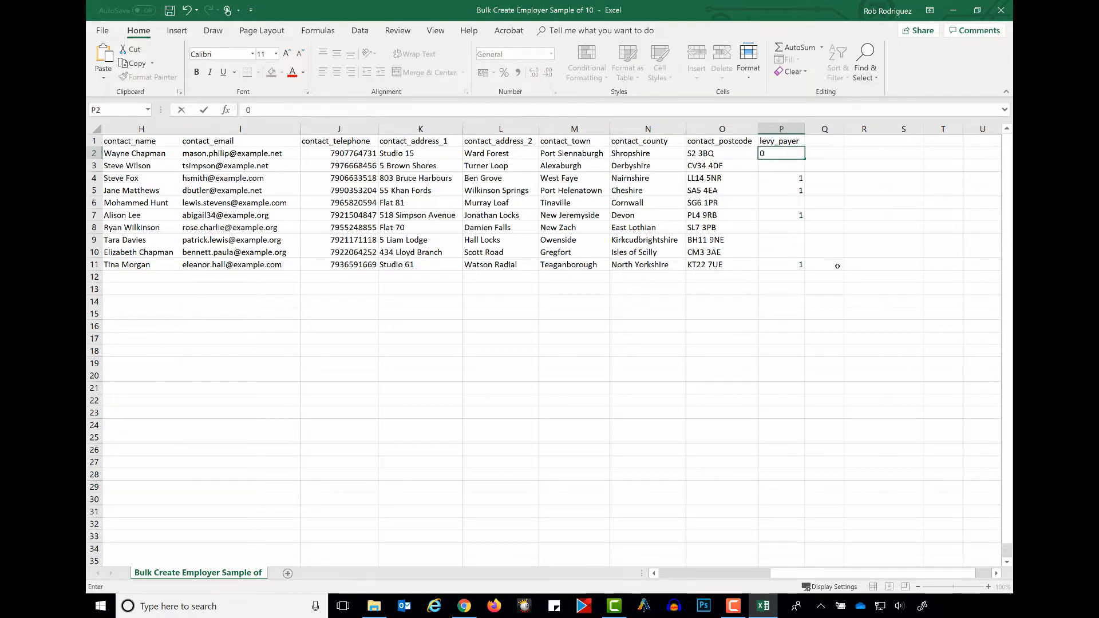
left_click(836, 263)
Delete rows 4 to 11 so only the first two sample employers remain, and save the file.
left_click_drag(919, 574, 794, 588)
left_click(837, 442)
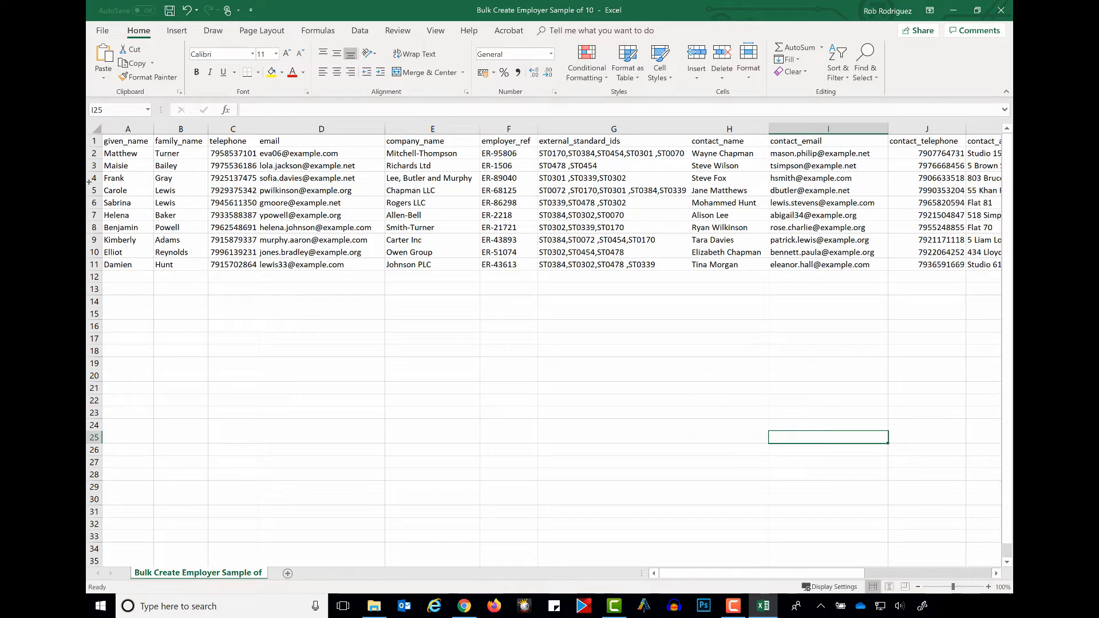
left_click_drag(89, 181, 87, 262)
left_click(720, 72)
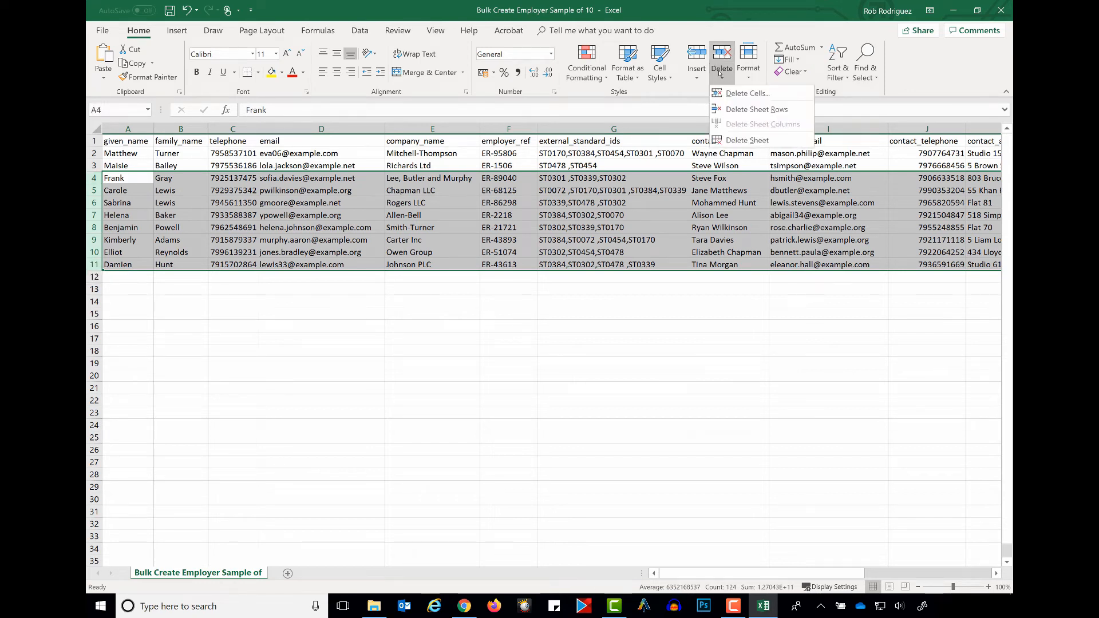
left_click(757, 109)
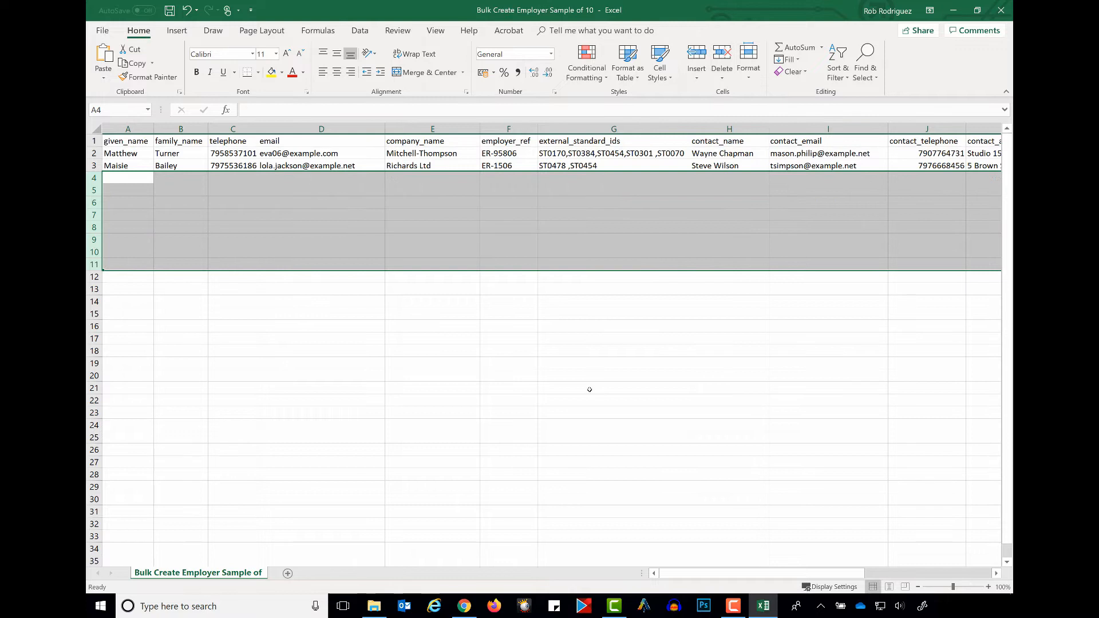
left_click(590, 390)
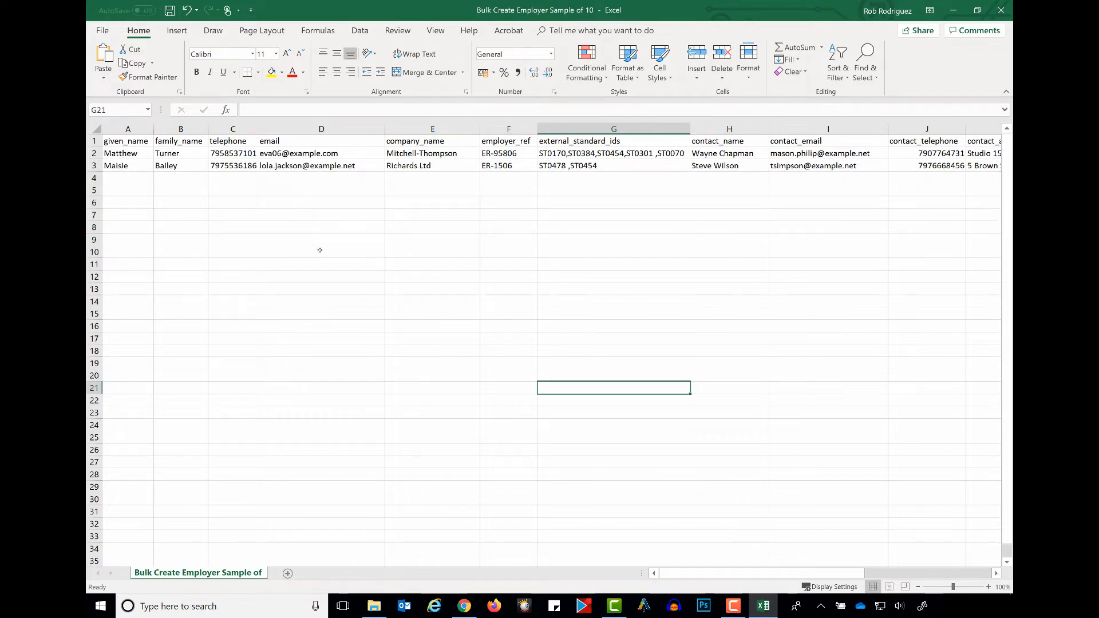
left_click(170, 16)
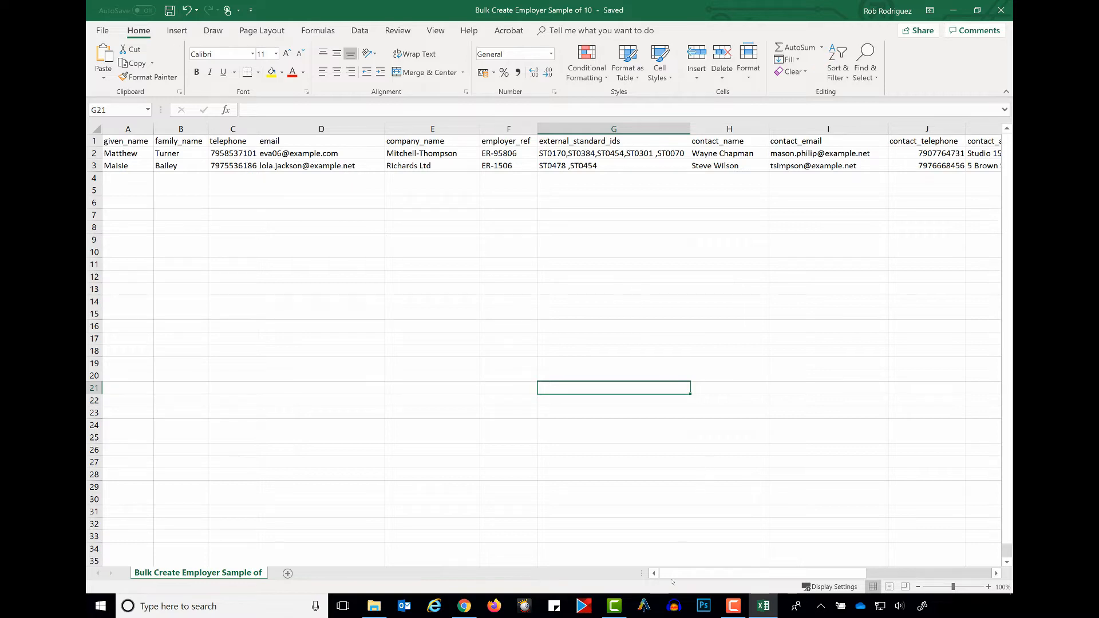
Switch to EPA Pro in Chrome and look up the valid standard IDs in the External Standard ID Finder.
left_click(995, 573)
left_click(995, 574)
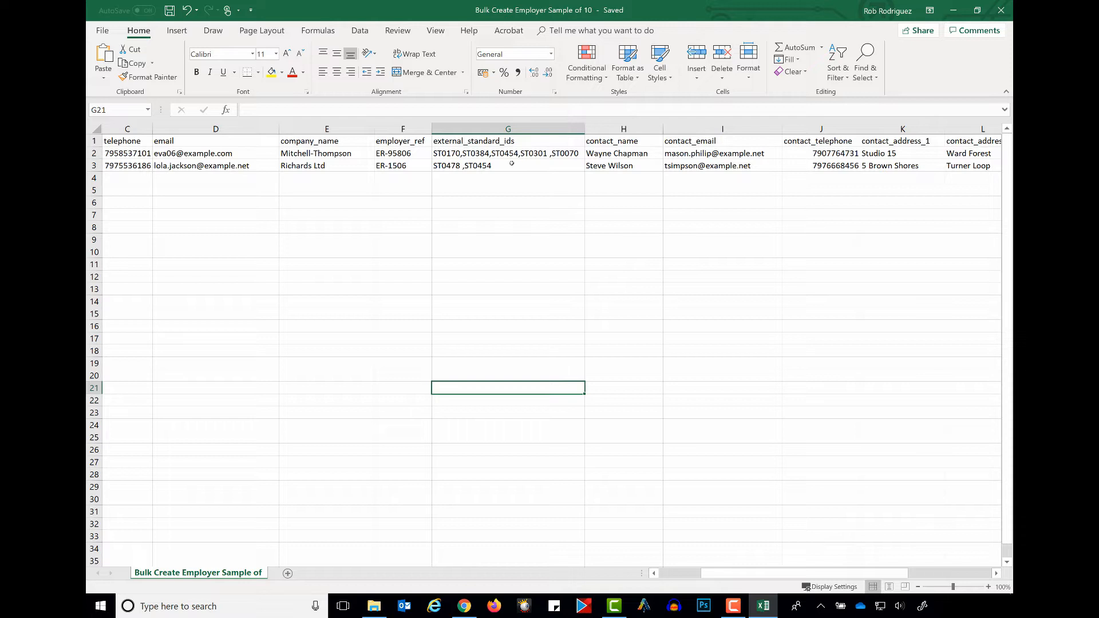
left_click(464, 606)
mouse_move(587, 181)
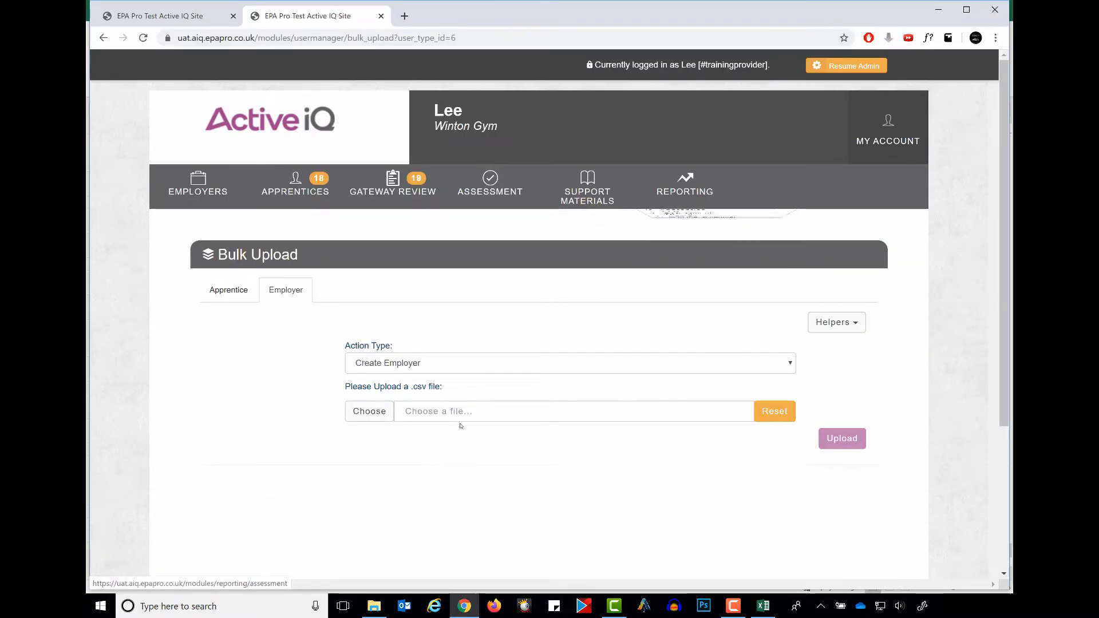
left_click(857, 324)
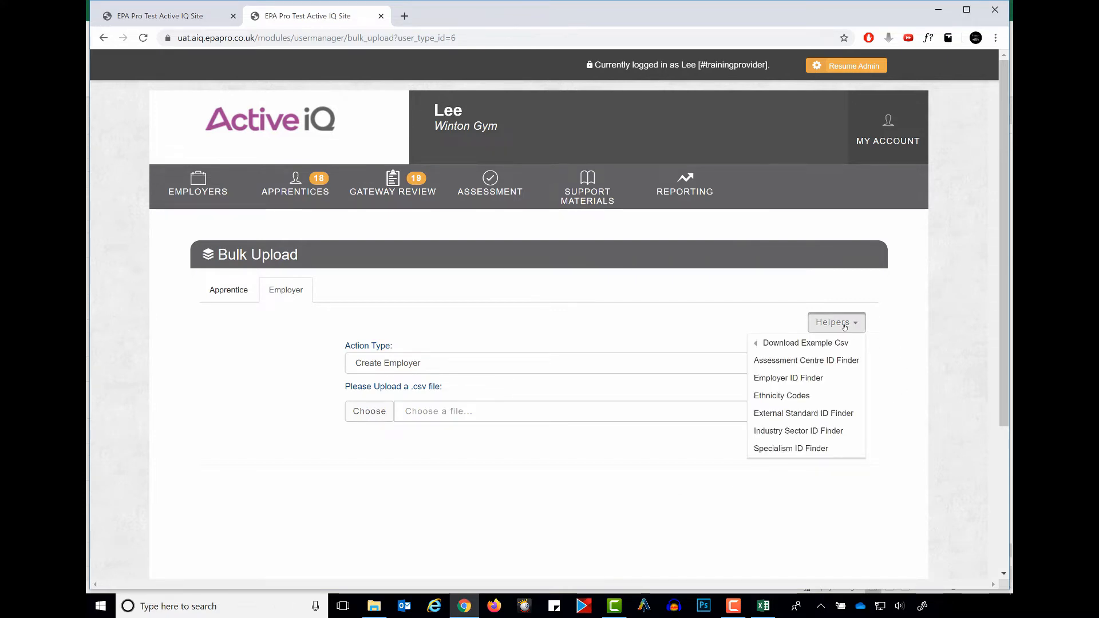
left_click(790, 414)
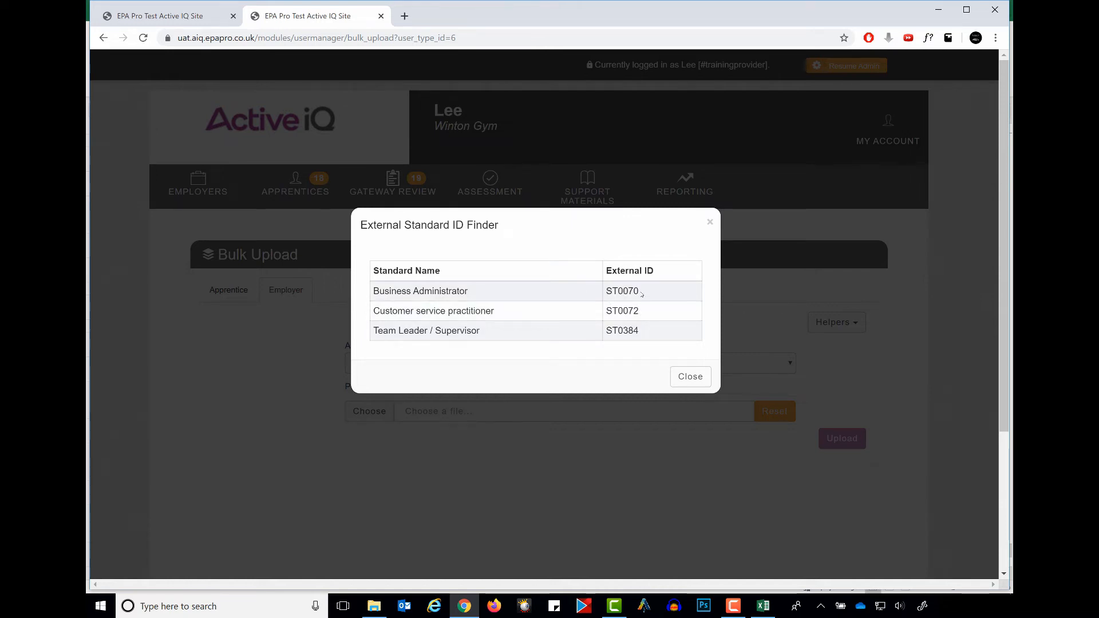
left_click(685, 376)
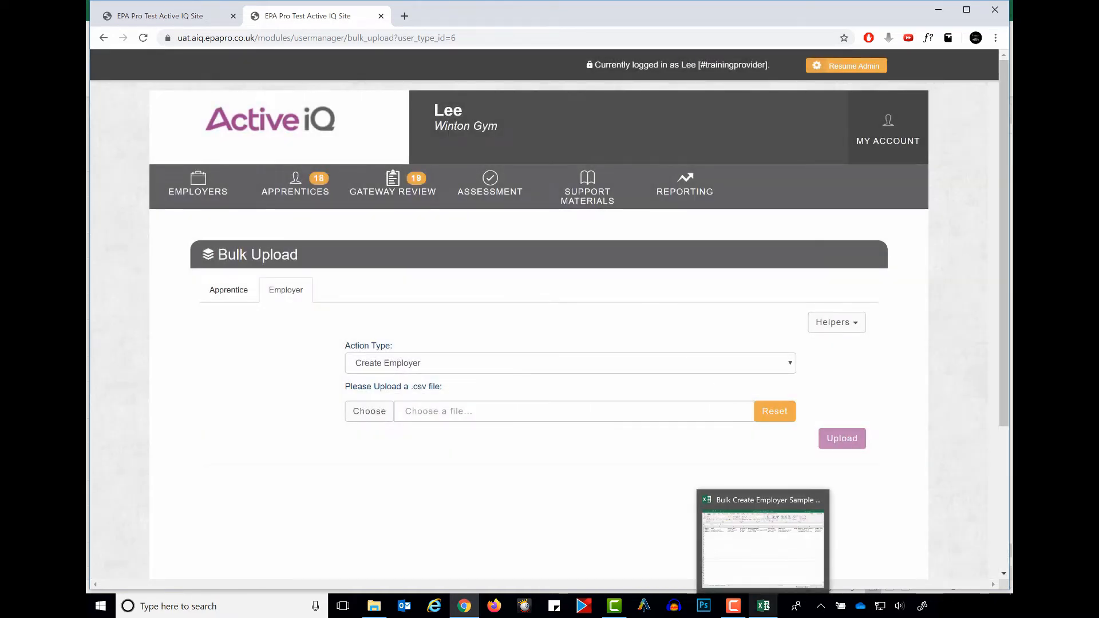
Back in Excel, set external_standard_ids to ST0070 for both employers and save the file.
left_click(763, 606)
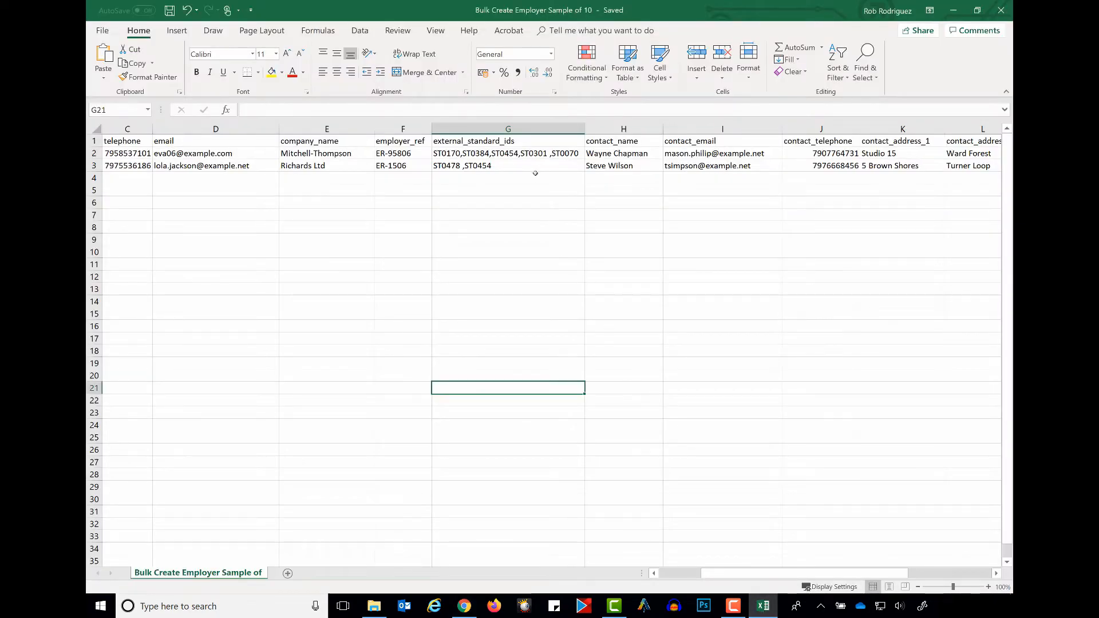
left_click_drag(532, 153, 564, 151)
double_click(497, 156)
type("ST0070")
left_click(459, 165)
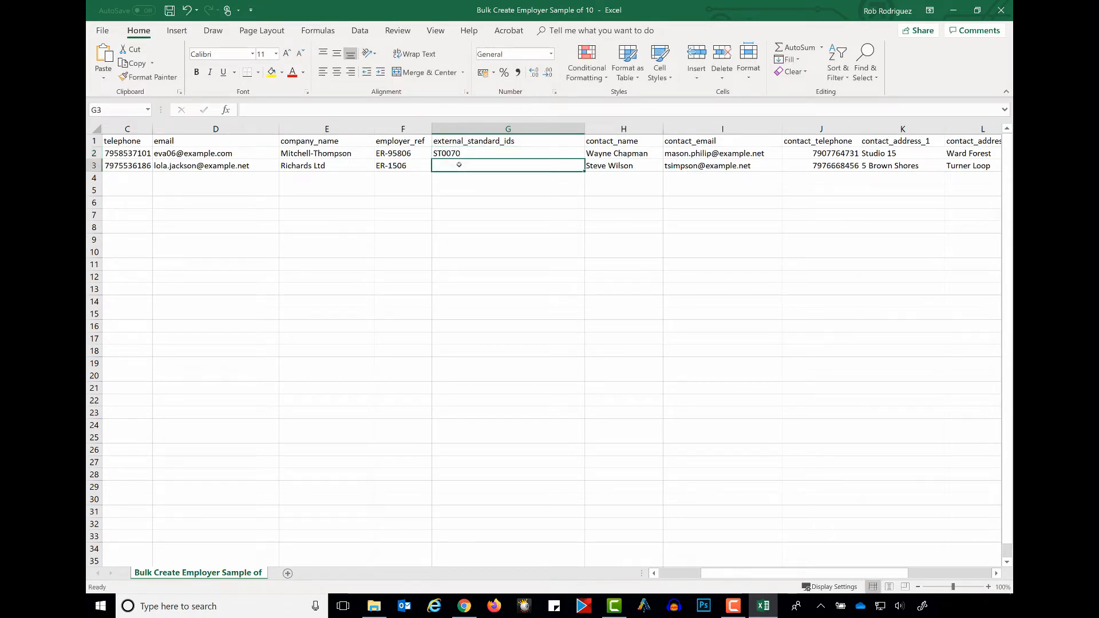
type("ST0070")
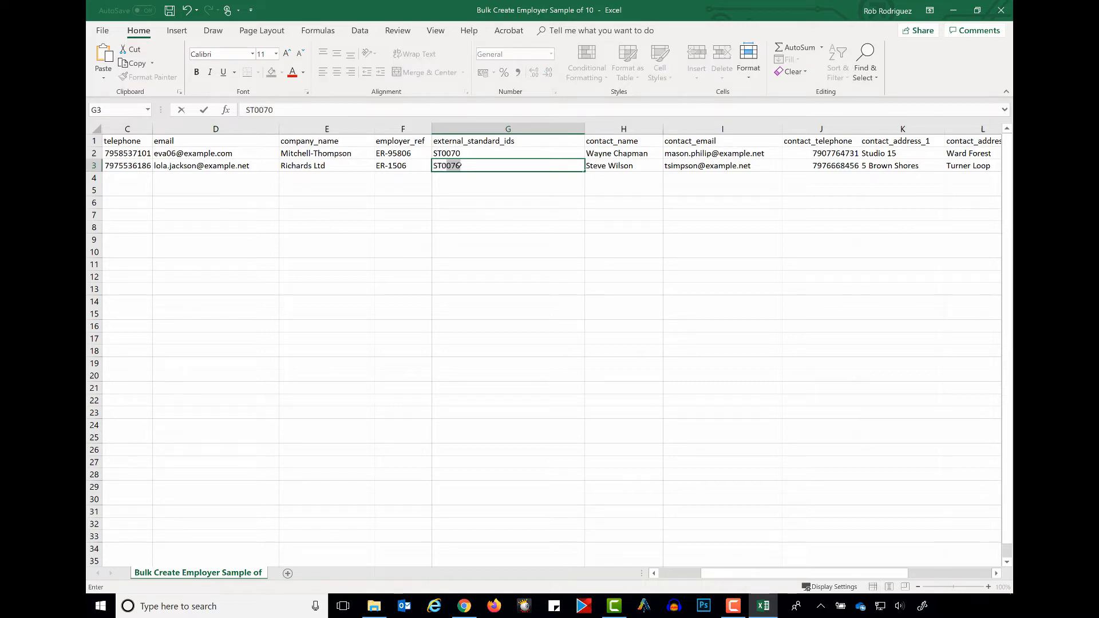
left_click(478, 239)
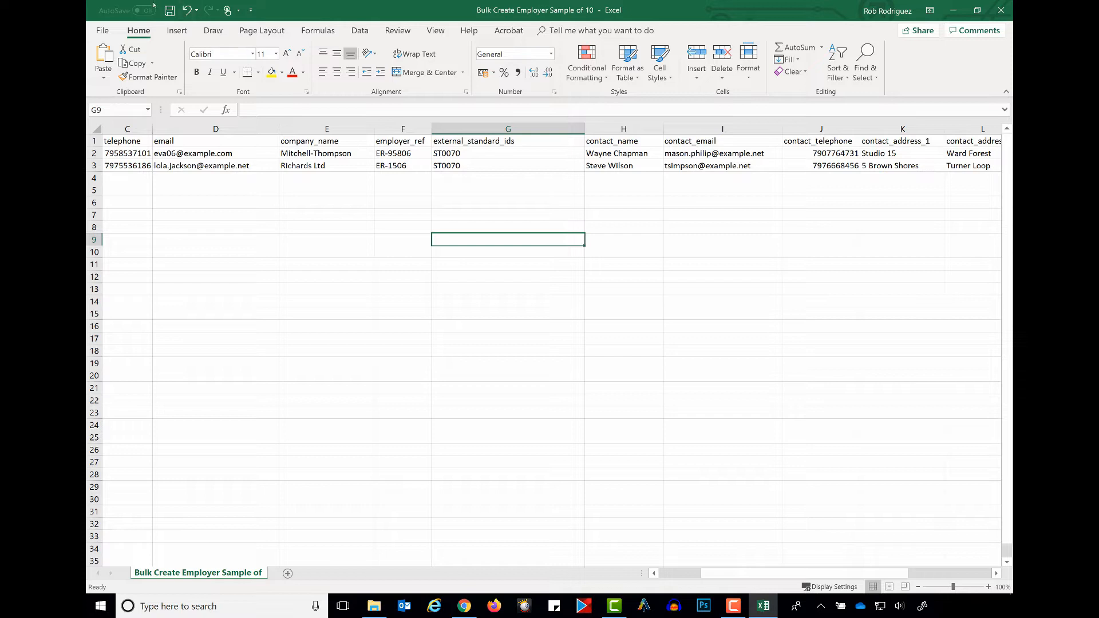
left_click(170, 10)
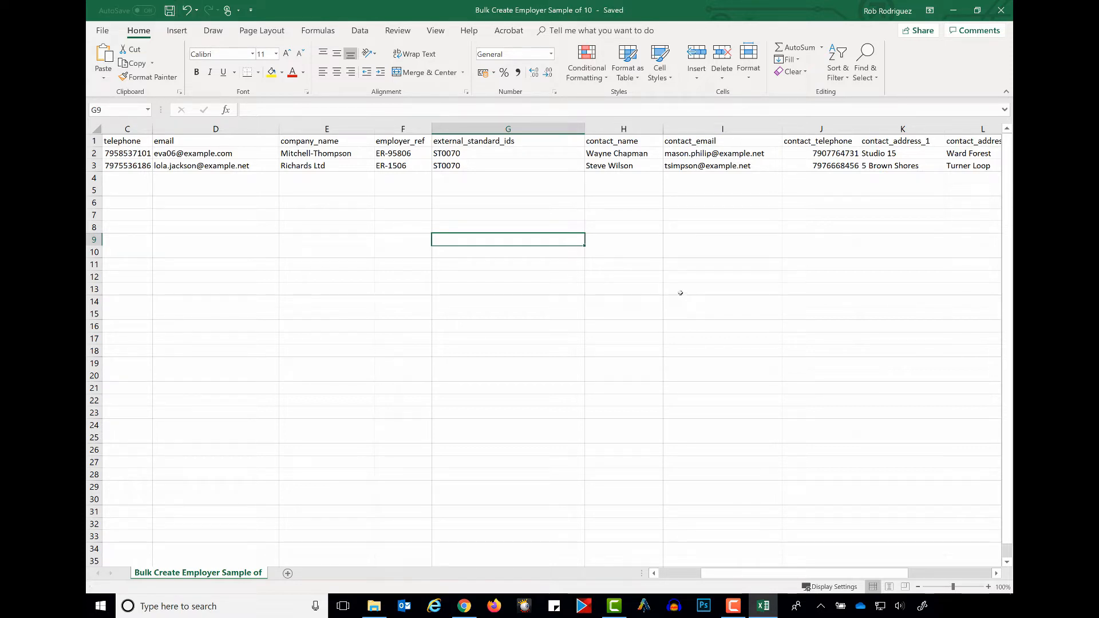
Switch to EPA Pro in Chrome and upload Bulk Create Employer Sample of 10 for the Create Employer action.
left_click(464, 606)
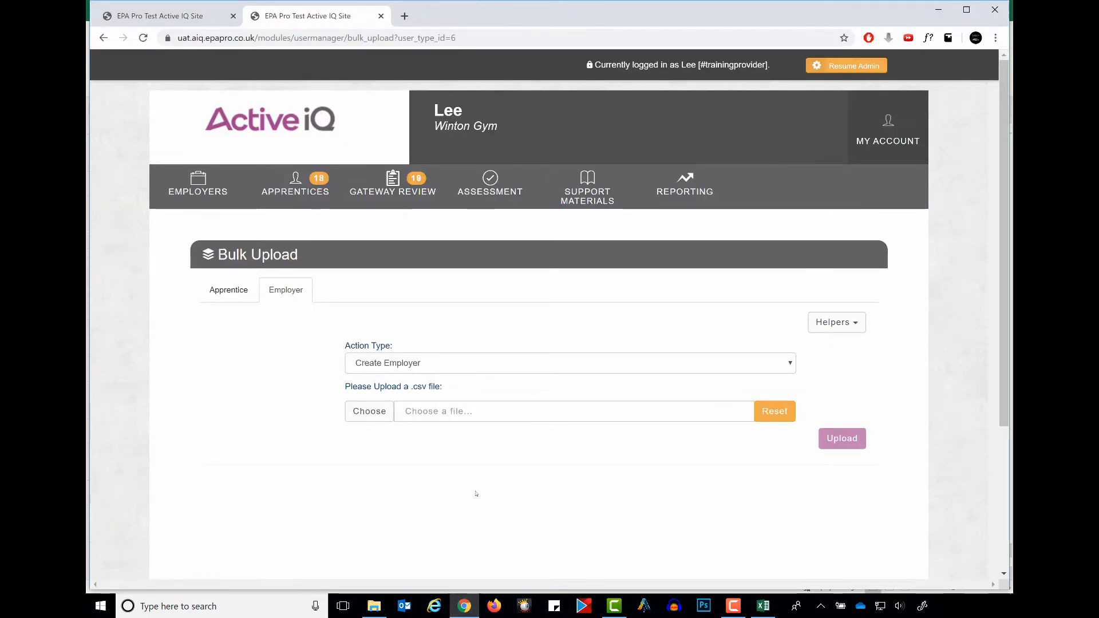
left_click(382, 415)
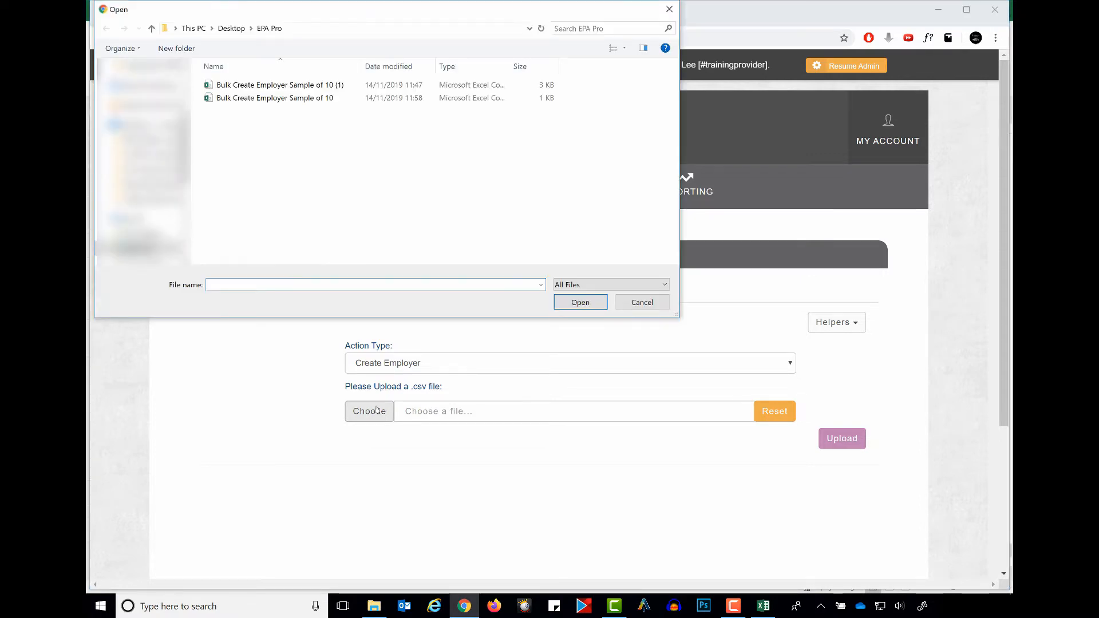
left_click(321, 98)
key("Return")
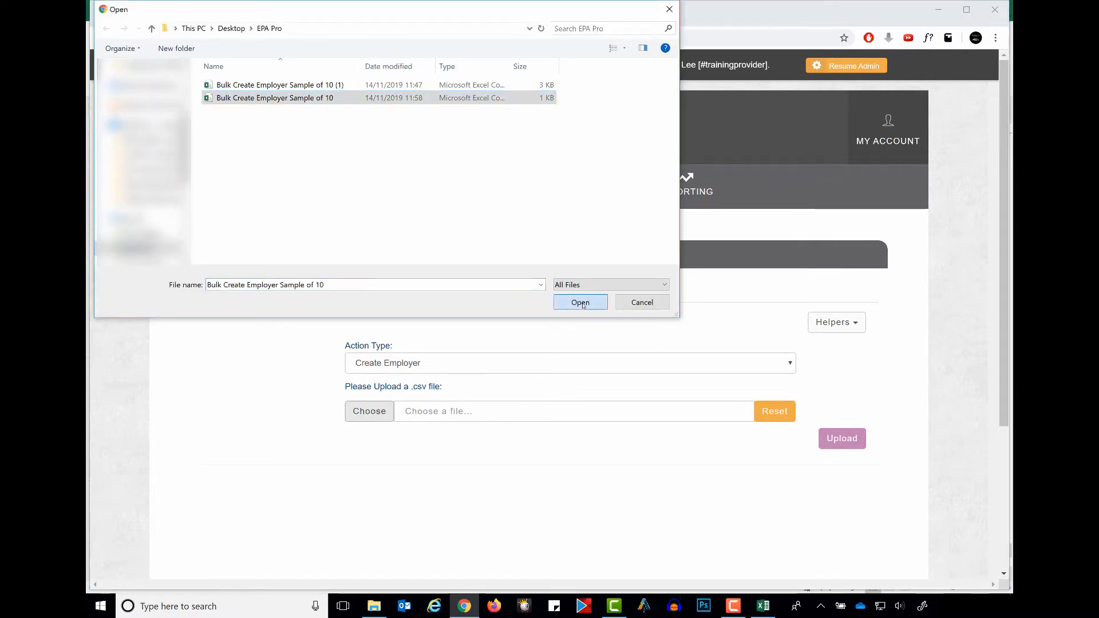
left_click(844, 438)
scroll(835, 424, "down", 1)
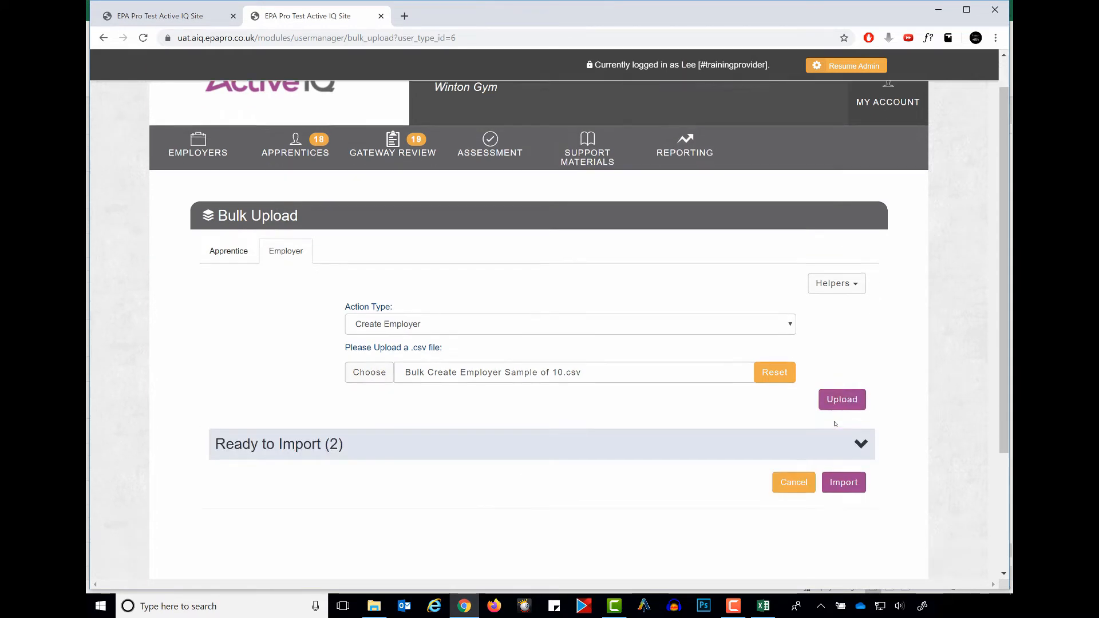
Import the uploaded employer records and confirm the import.
scroll(834, 423, "down", 3)
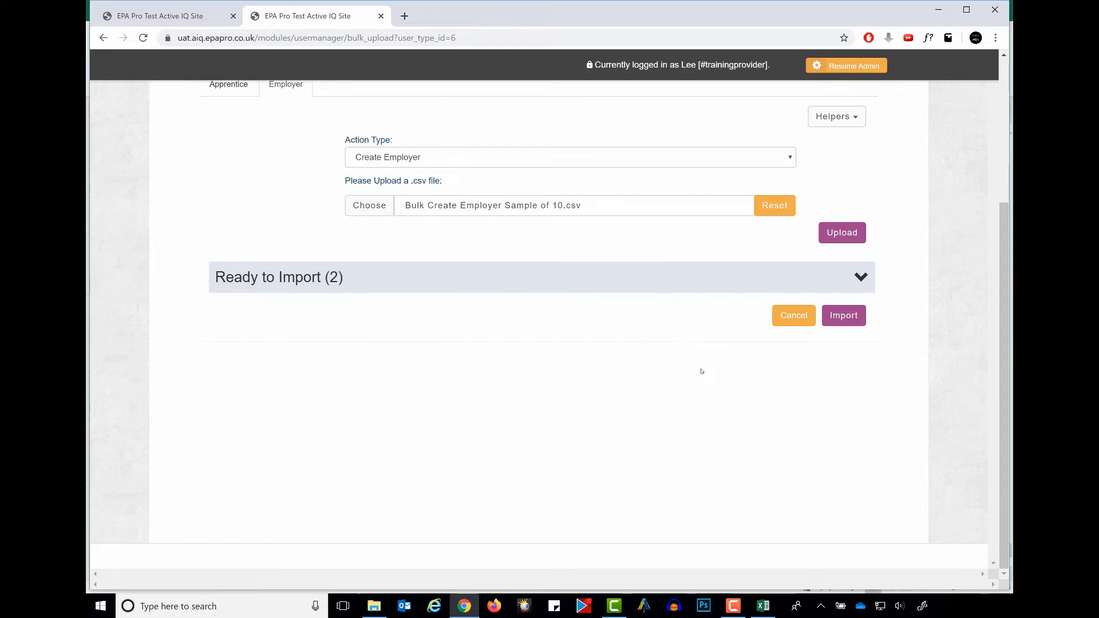
left_click(845, 312)
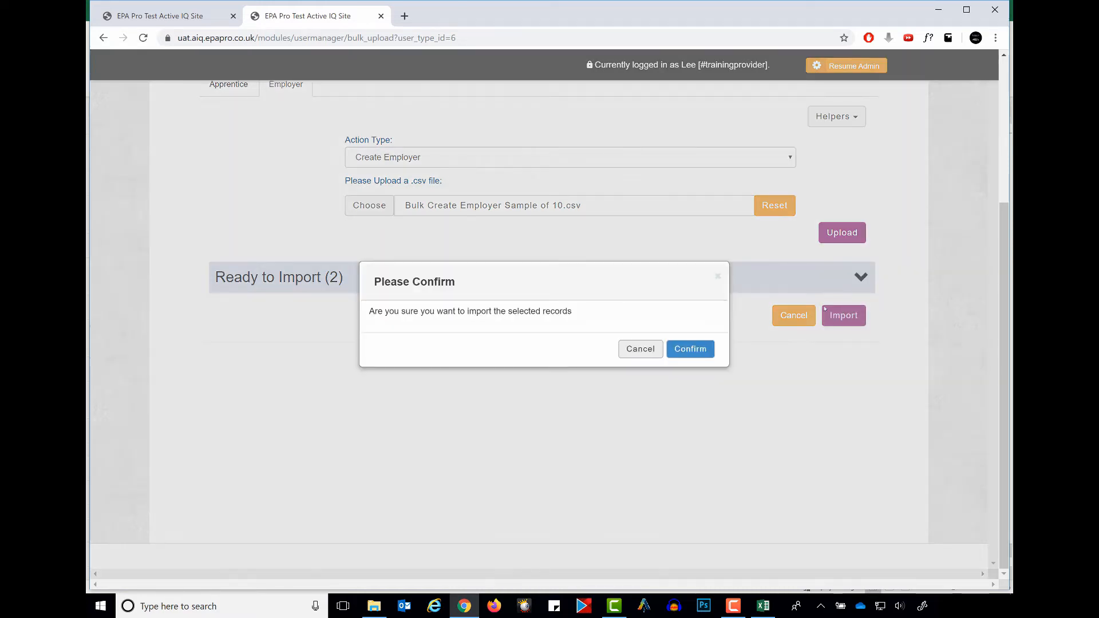
left_click(703, 344)
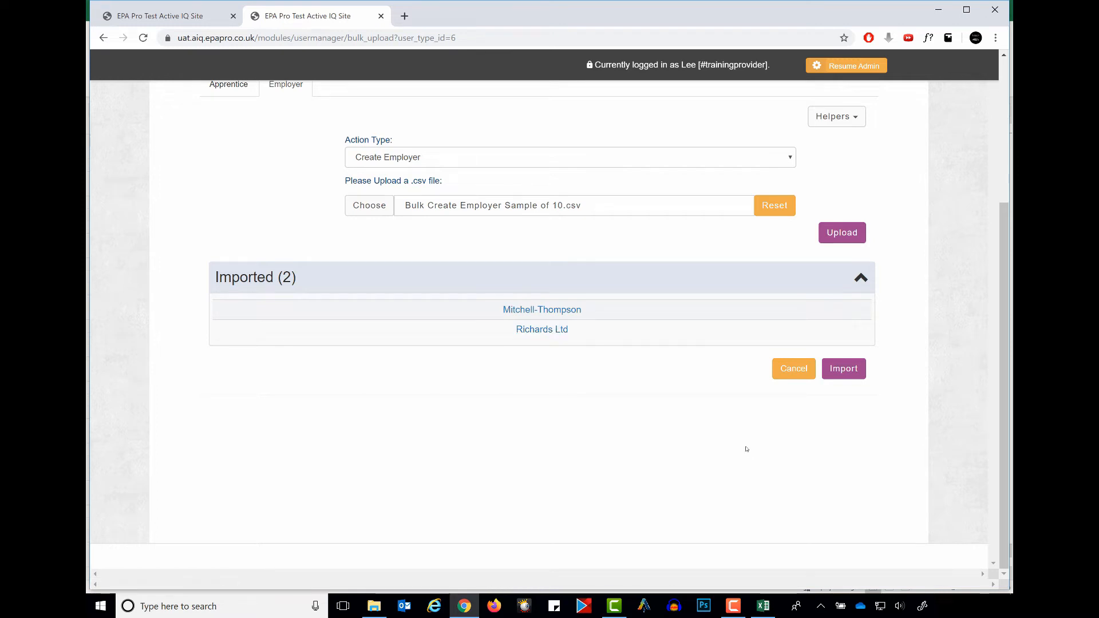
scroll(745, 449, "up", 3)
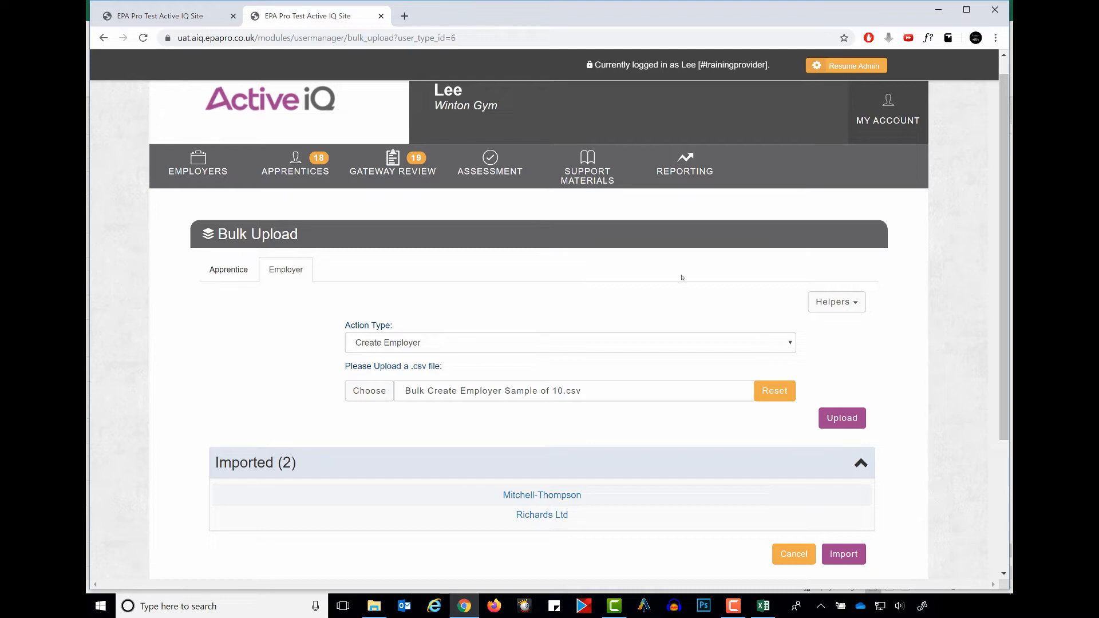
mouse_move(313, 156)
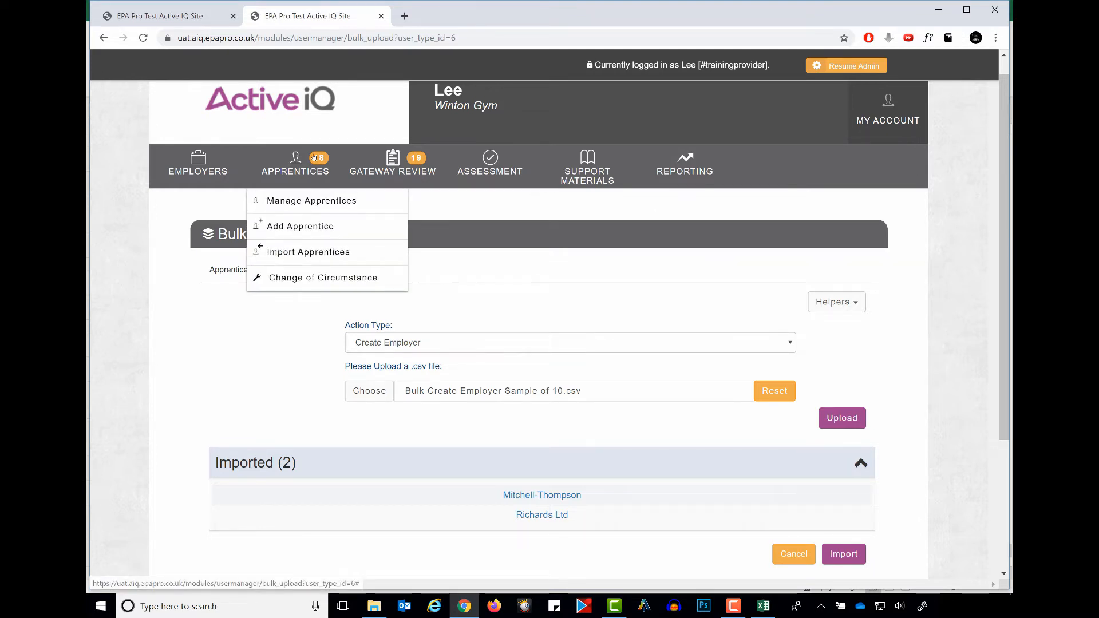
Open the form for adding a single apprentice and examine its login and identity fields, including the option for user login.
left_click(299, 225)
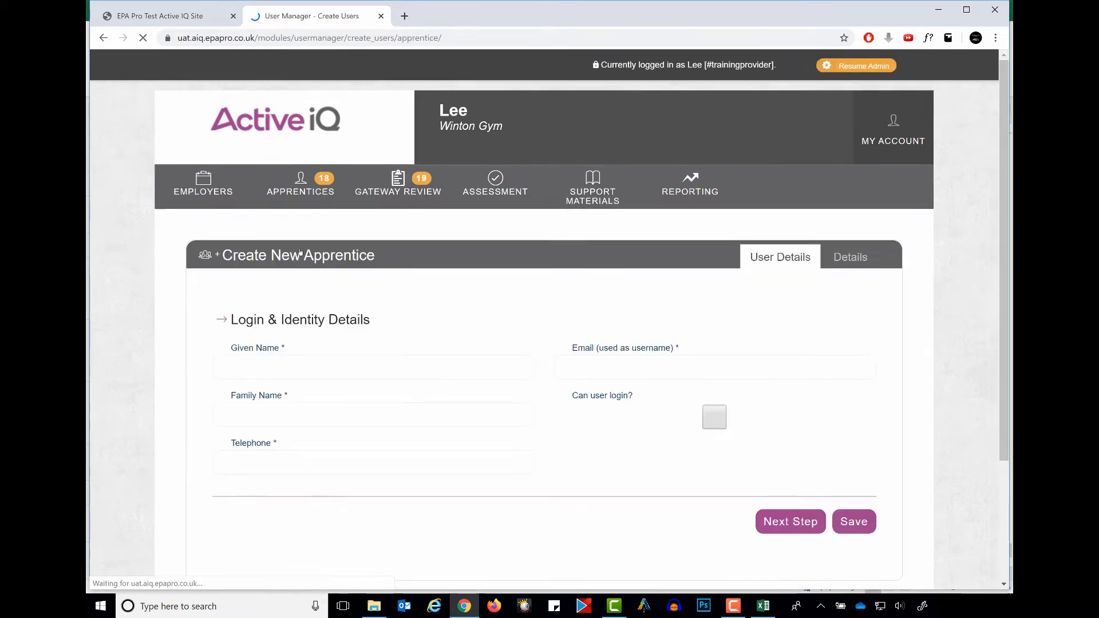
scroll(533, 476, "down", 1)
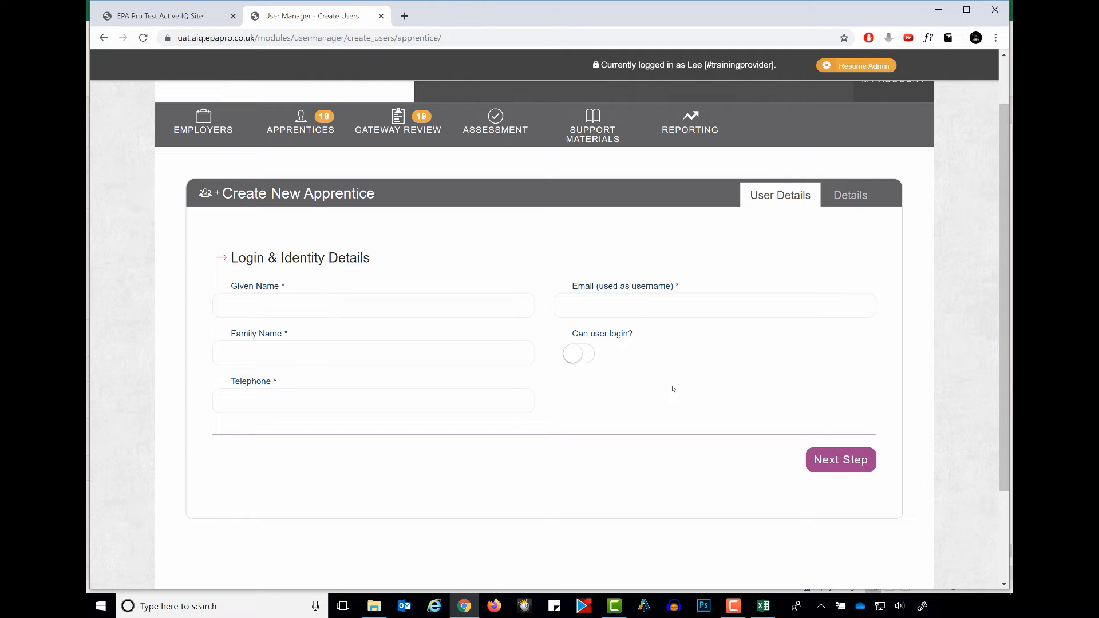
left_click(583, 349)
left_click(582, 348)
Show the new apprentice's Details section and examine the contact fields and the help note for TAS Name.
left_click(857, 193)
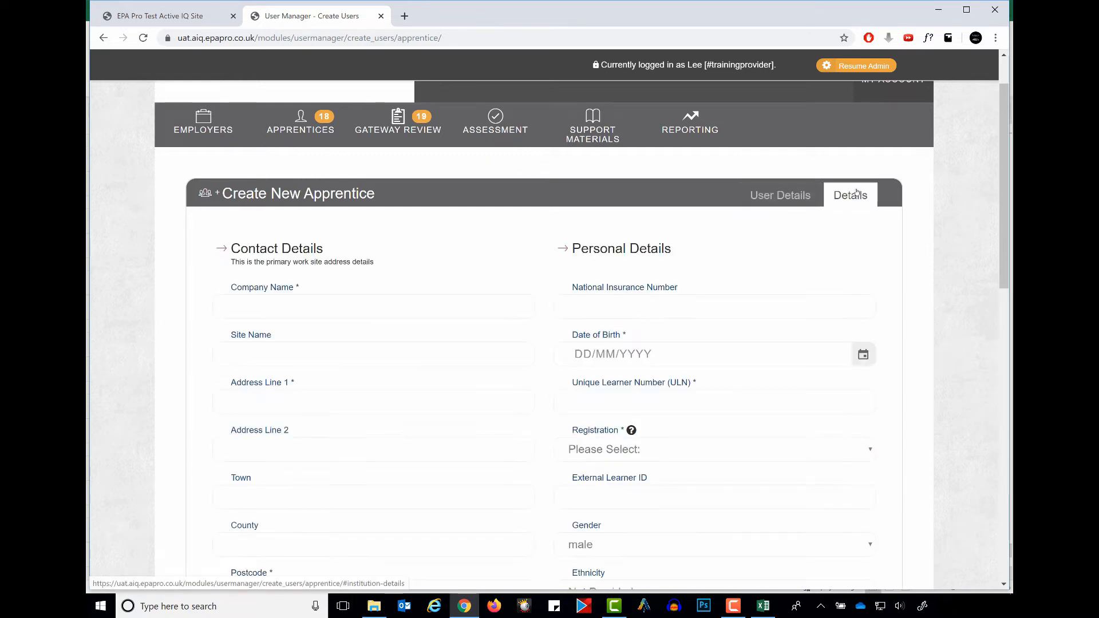
scroll(948, 276, "down", 2)
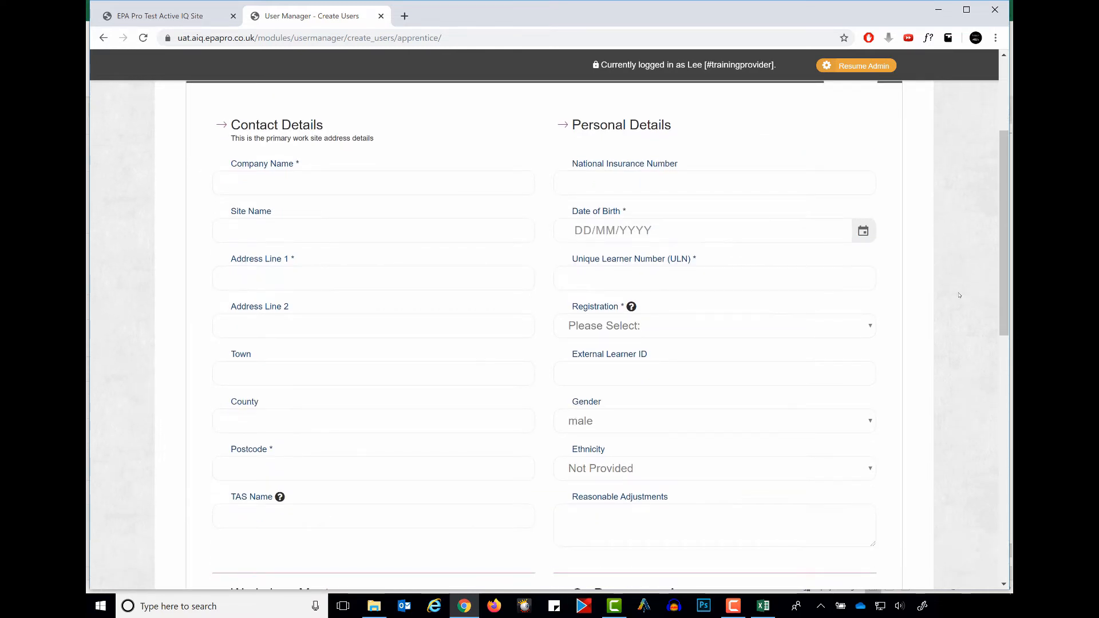
scroll(960, 295, "up", 1)
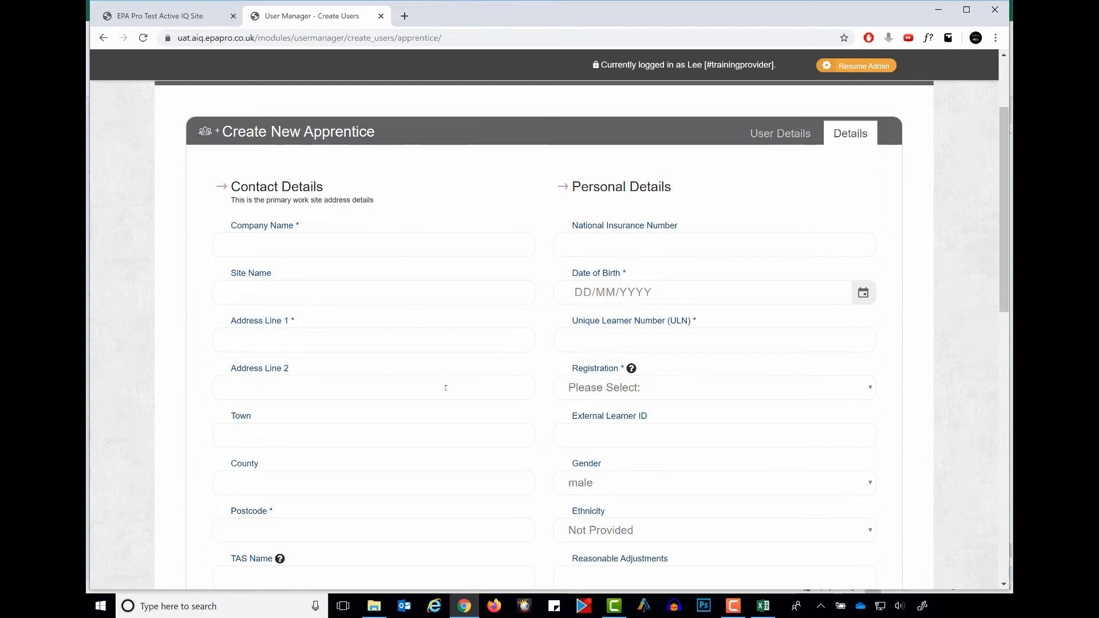
scroll(447, 392, "down", 1)
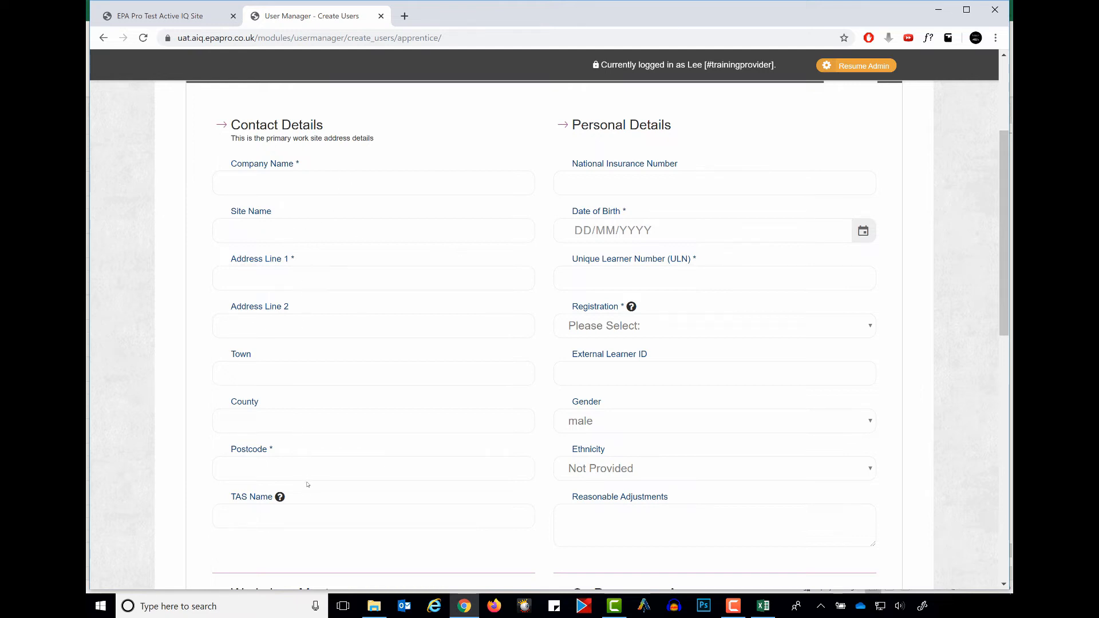
left_click(280, 497)
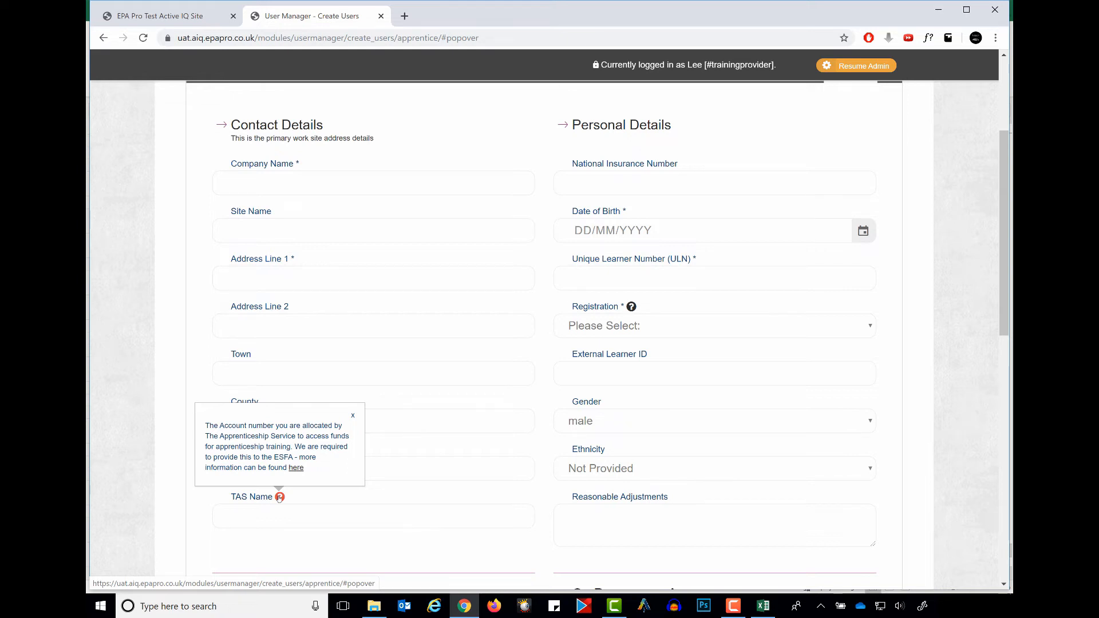
left_click(361, 495)
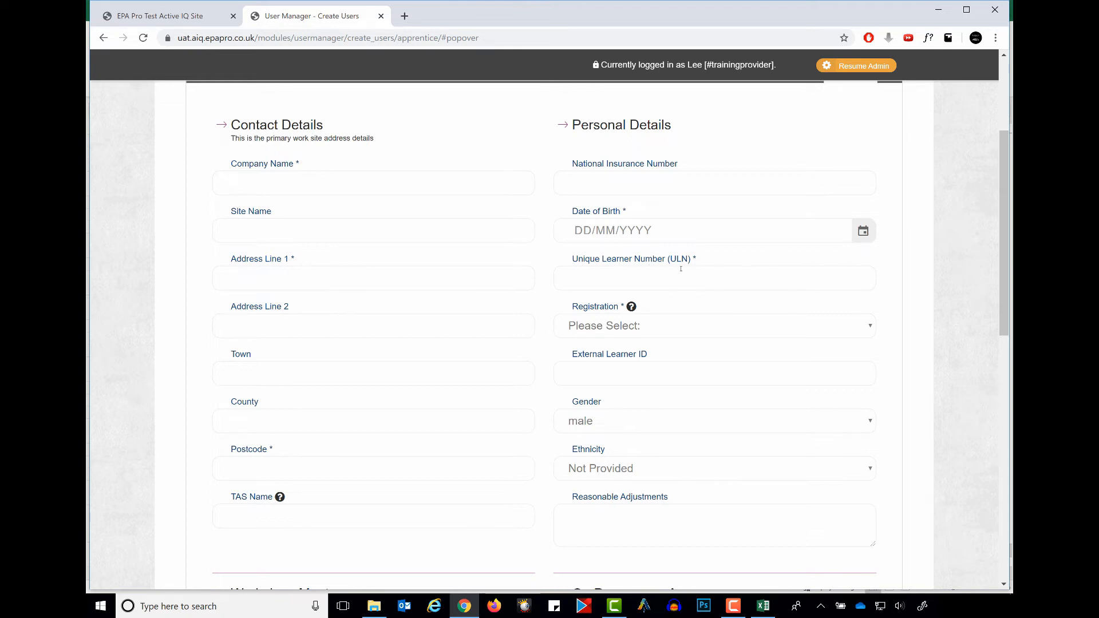
Examine the apprentice's personal details, from the Unique Learner Number and the Registration, Gender and Ethnicity choices to Reasonable Adjustments.
left_click(681, 279)
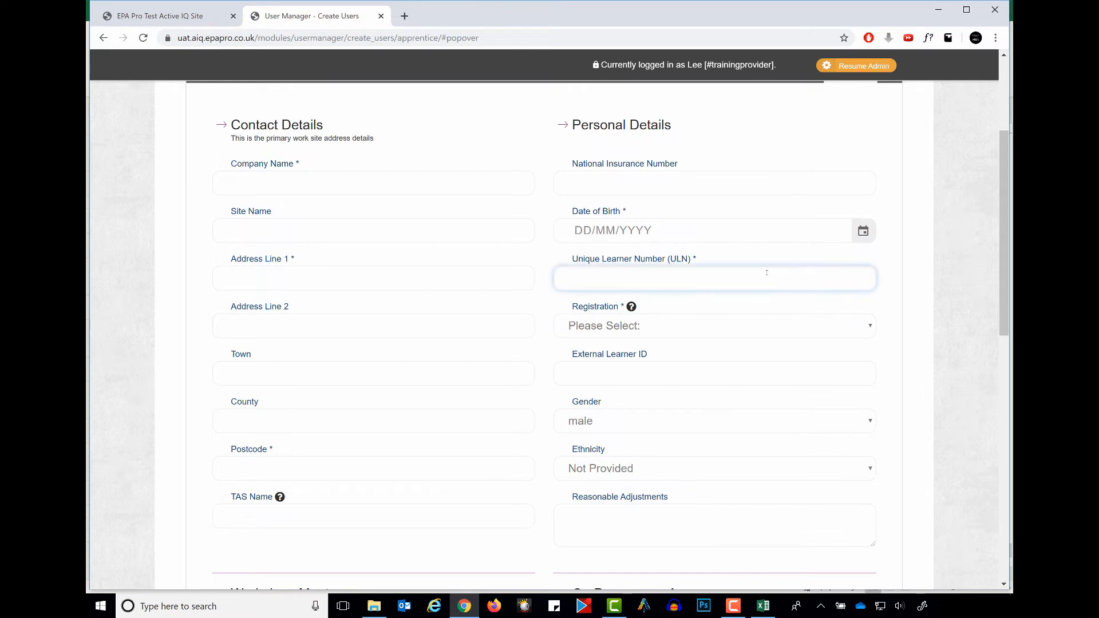
left_click(870, 327)
left_click(870, 328)
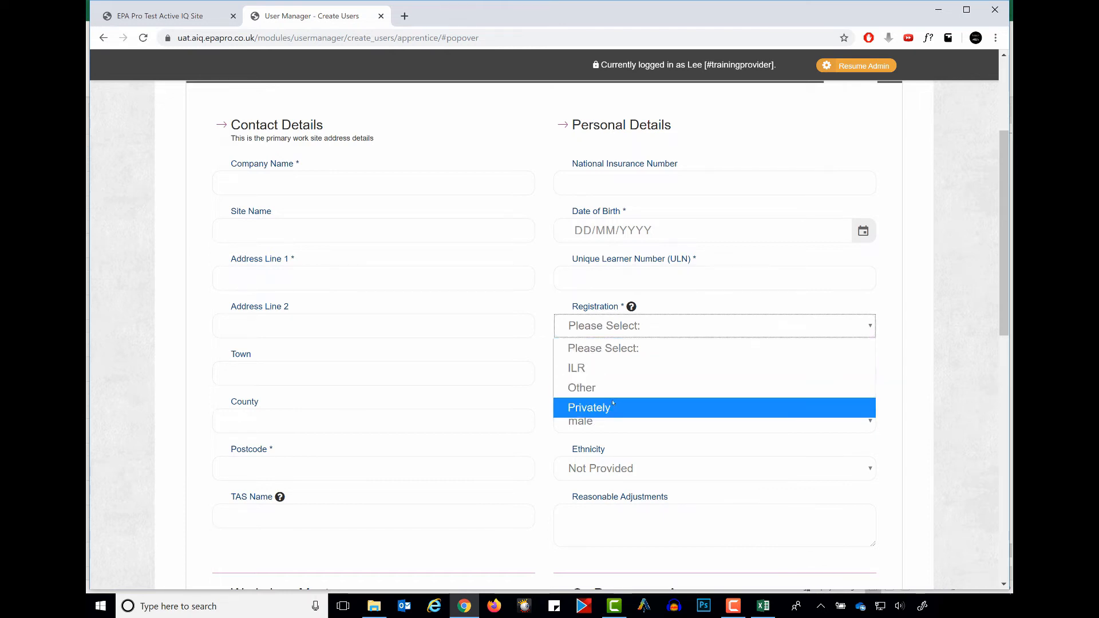
left_click(889, 330)
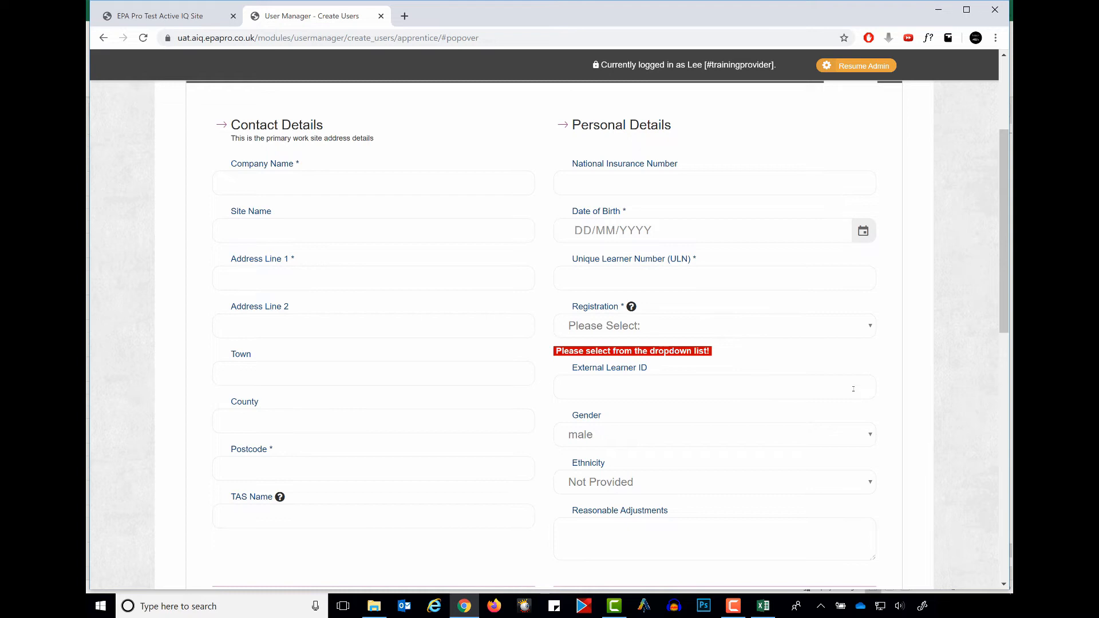
left_click(868, 437)
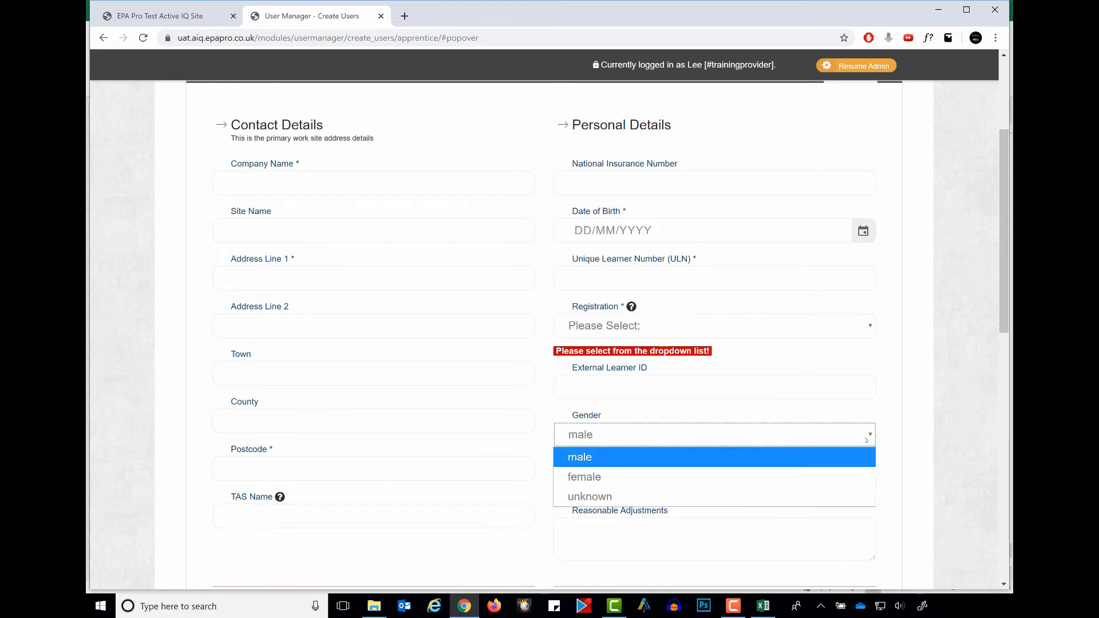
left_click(867, 439)
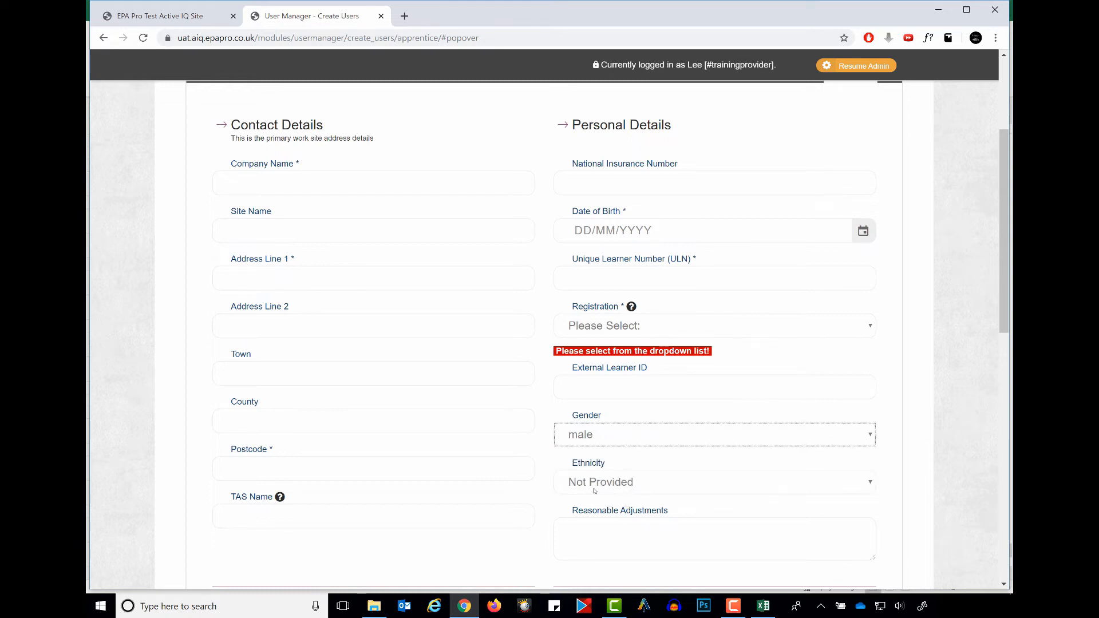
left_click(871, 484)
left_click(871, 483)
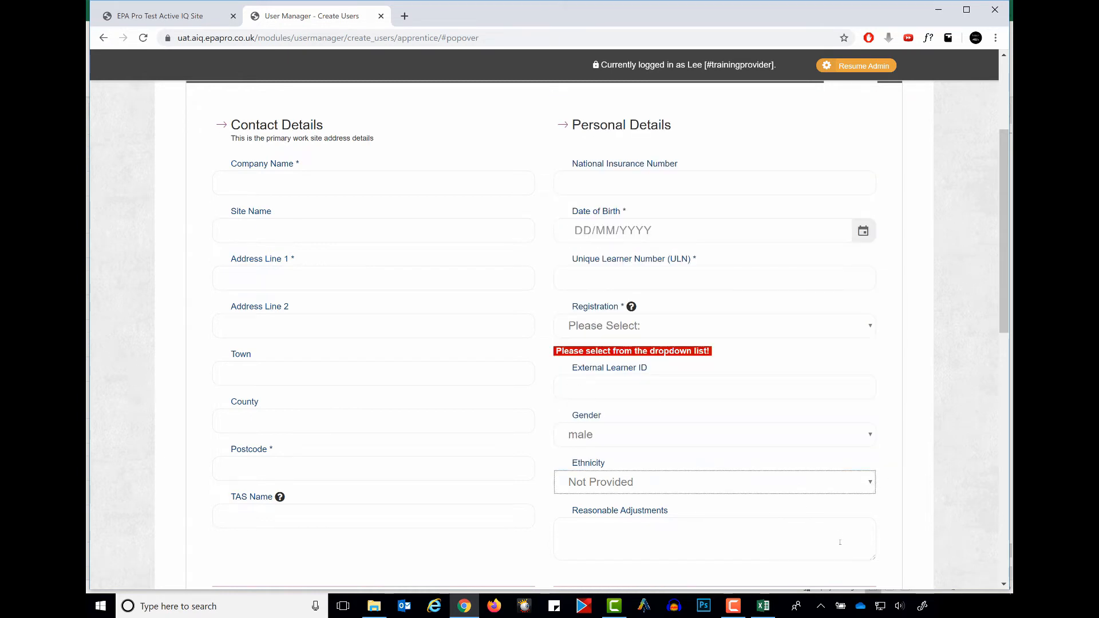
scroll(839, 542, "down", 2)
left_click(744, 419)
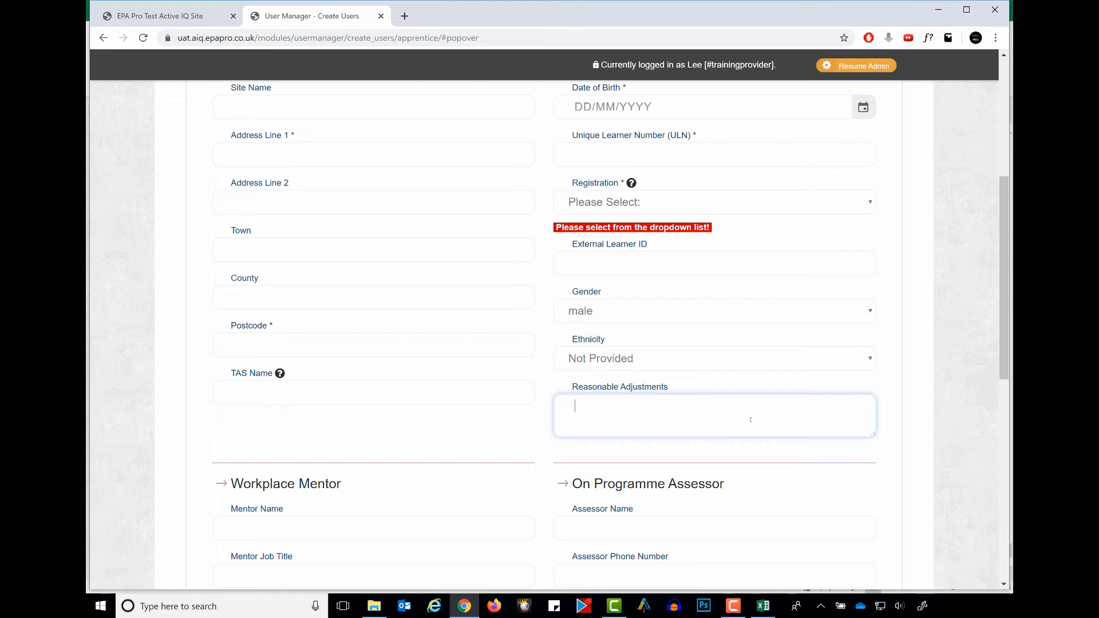
Examine the mentor, assessor and apprenticeship fields, including the start date calendar and the available standards and employers.
scroll(744, 418, "down", 5)
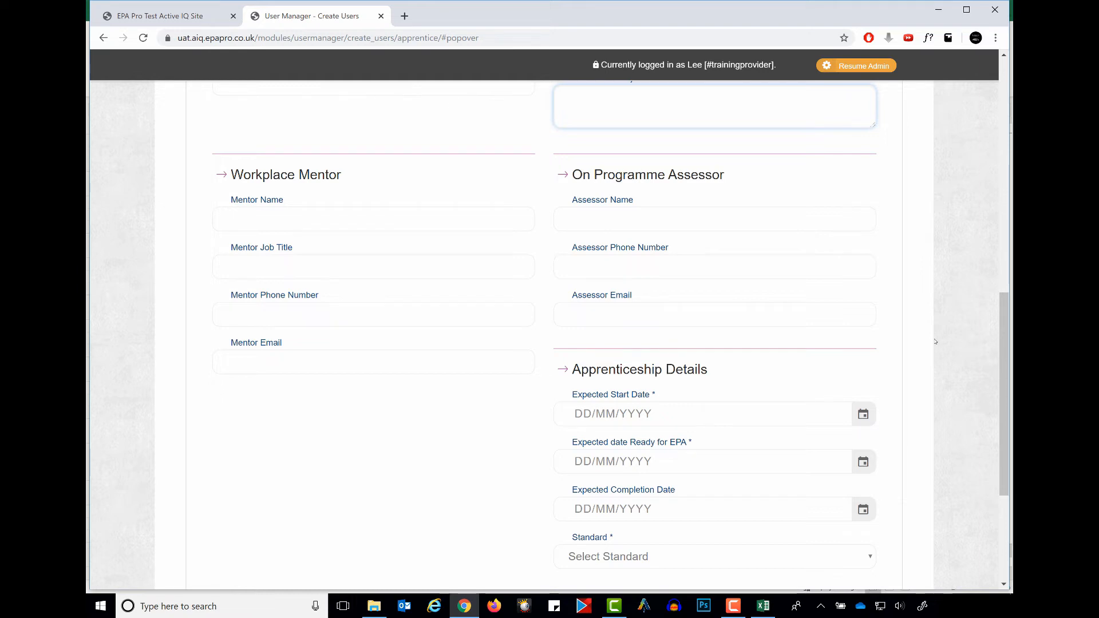
scroll(933, 340, "down", 3)
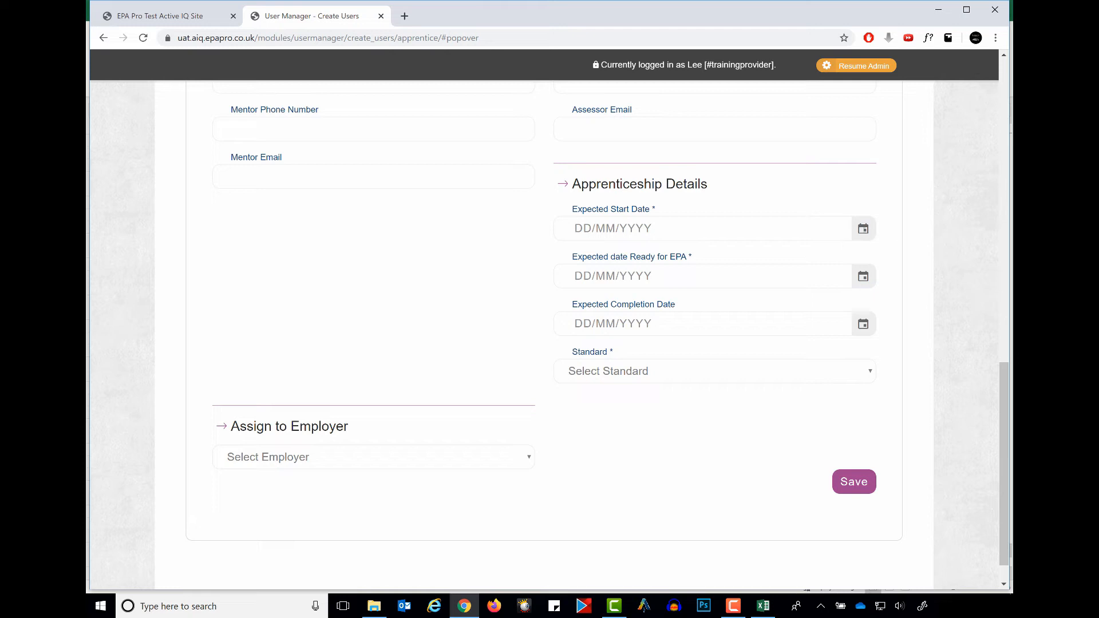
left_click(862, 231)
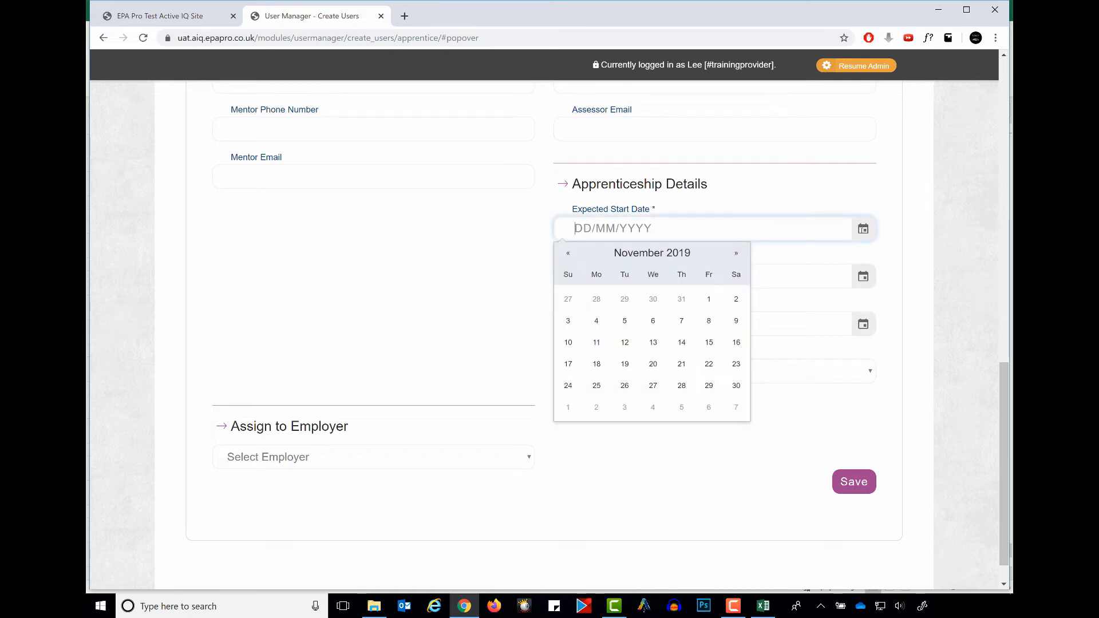
left_click(891, 226)
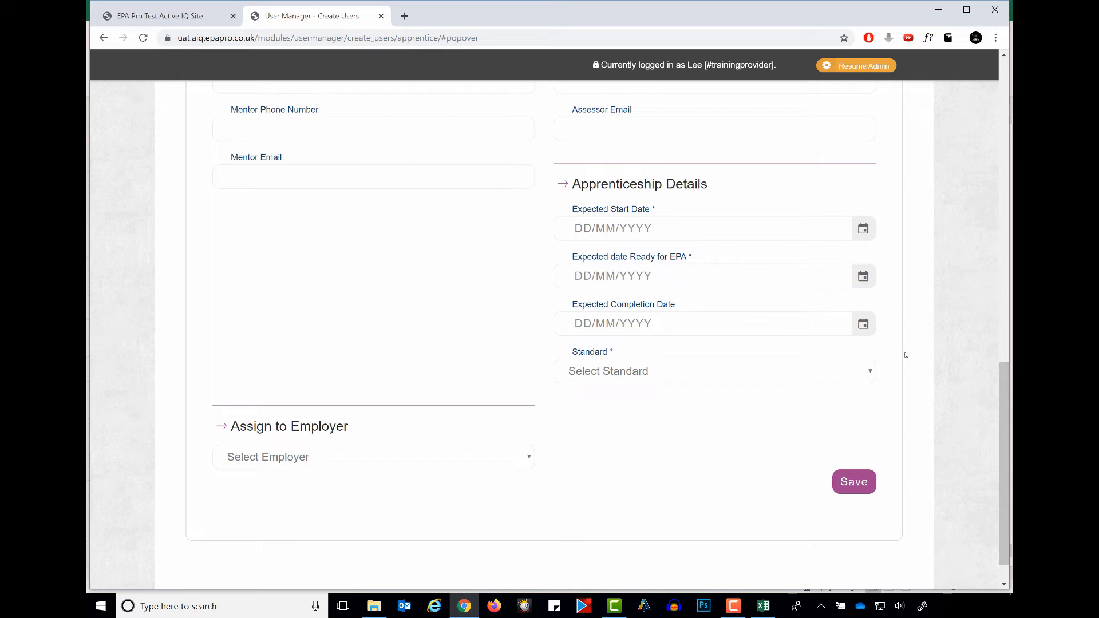
scroll(902, 351, "down", 1)
left_click(870, 333)
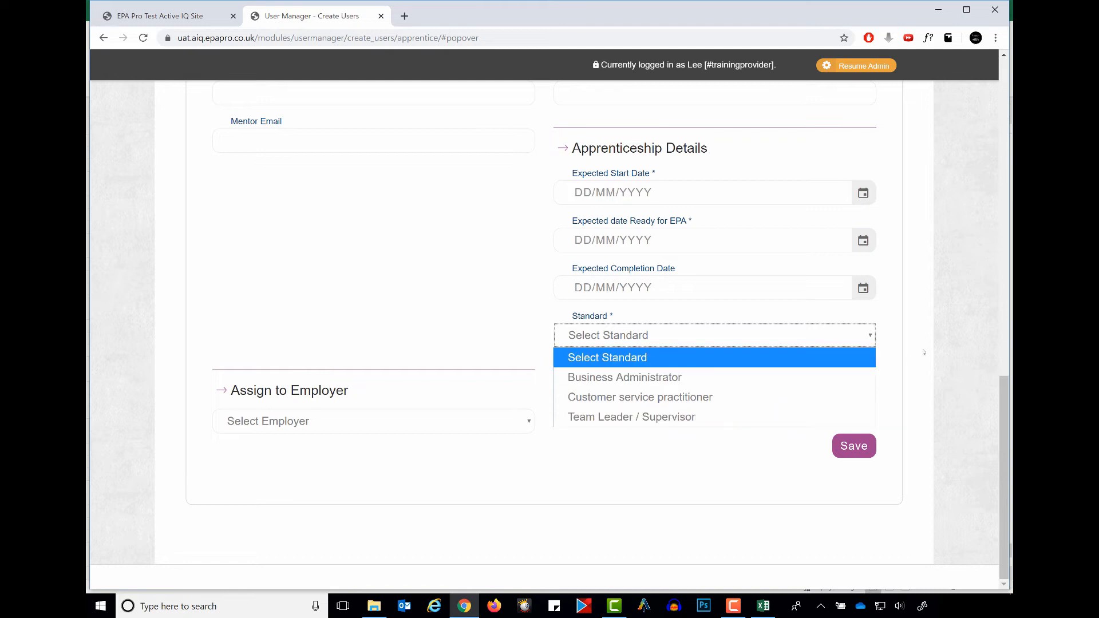
left_click(892, 339)
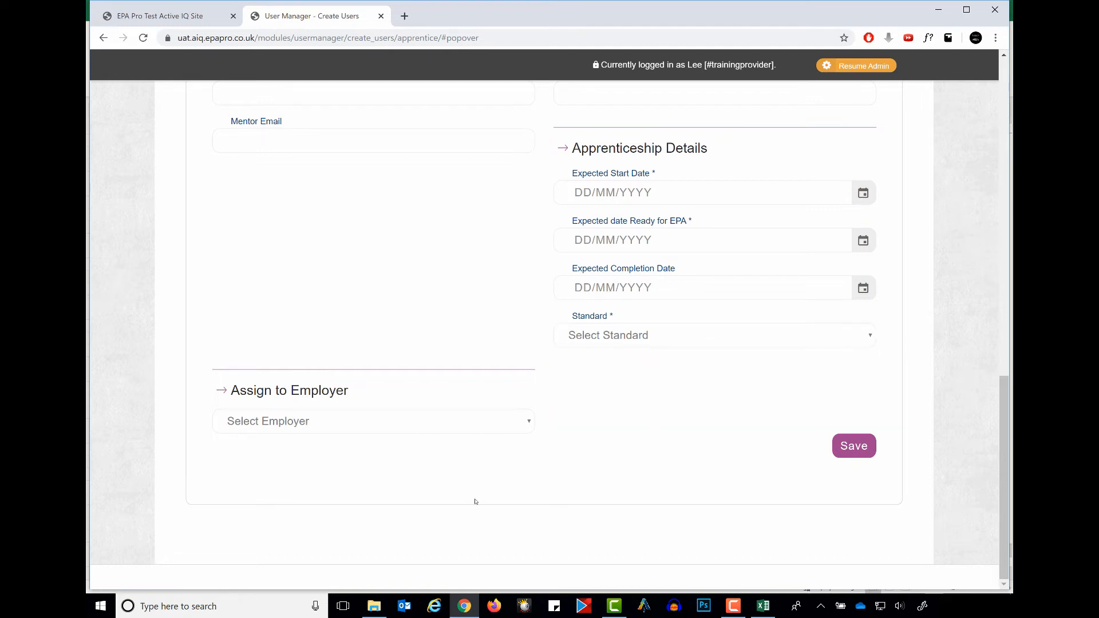
left_click(530, 422)
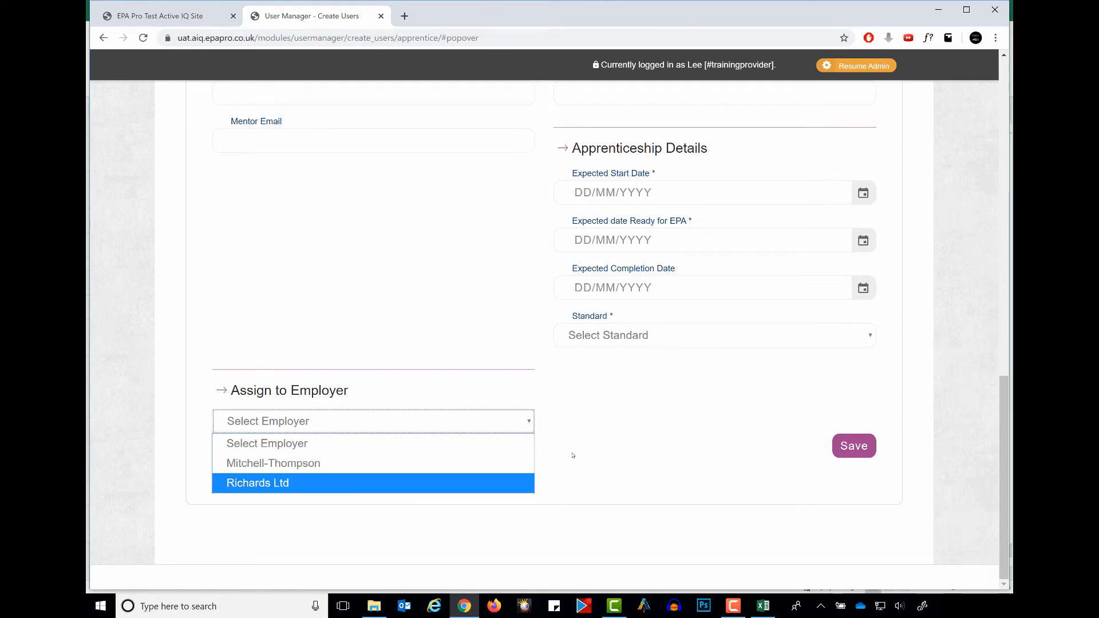
left_click(550, 438)
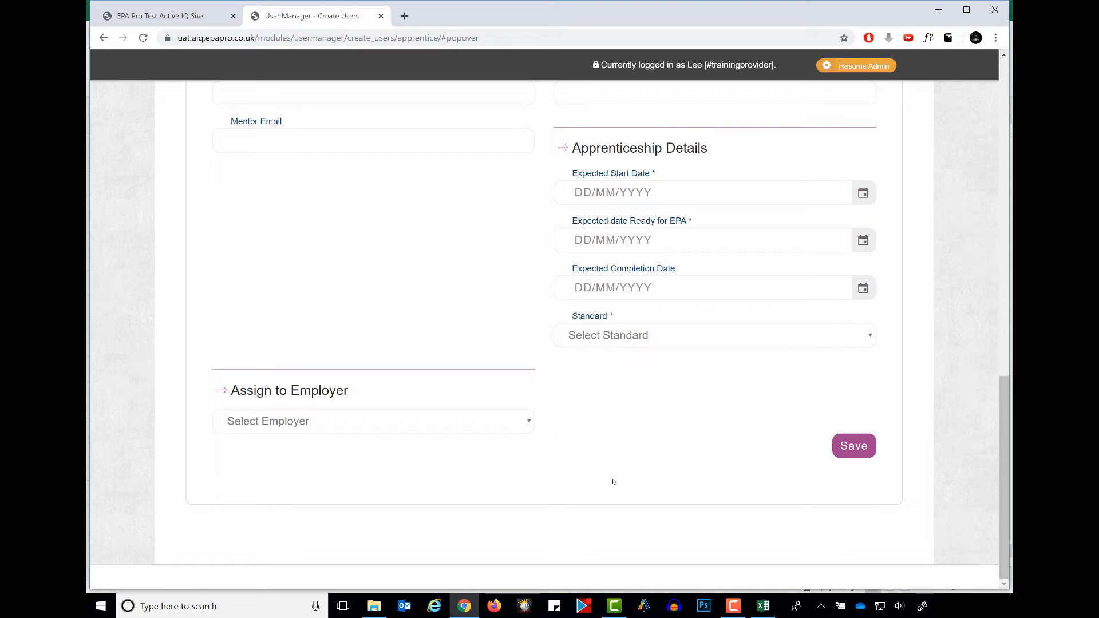
Review the User Details and Details sections of the new apprentice form once more, down to the option for saving it.
scroll(613, 482, "up", 8)
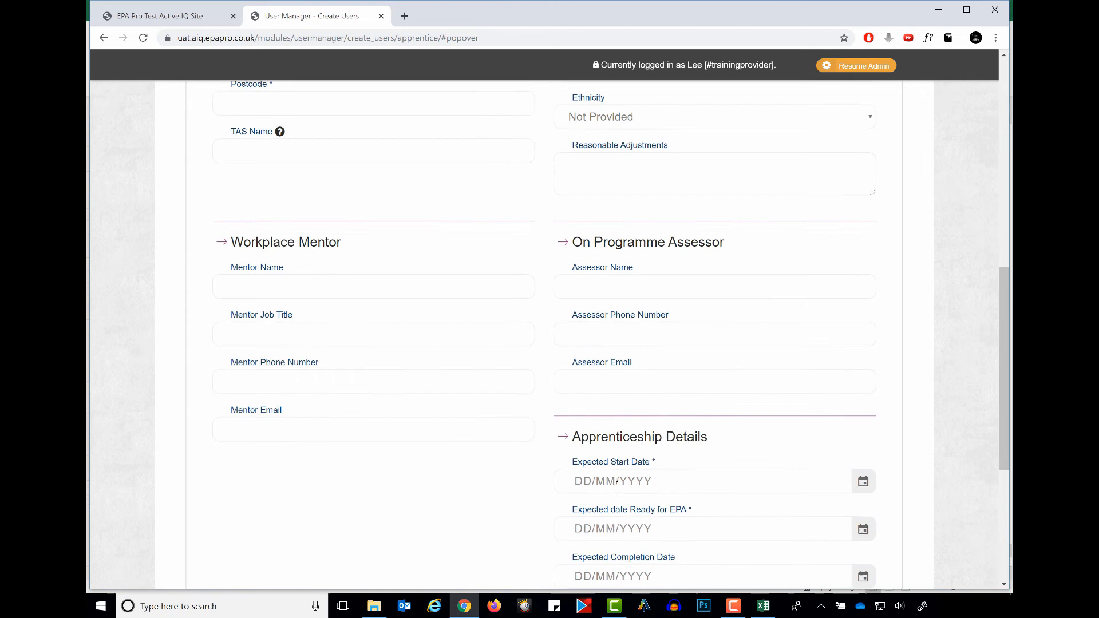
scroll(616, 478, "up", 6)
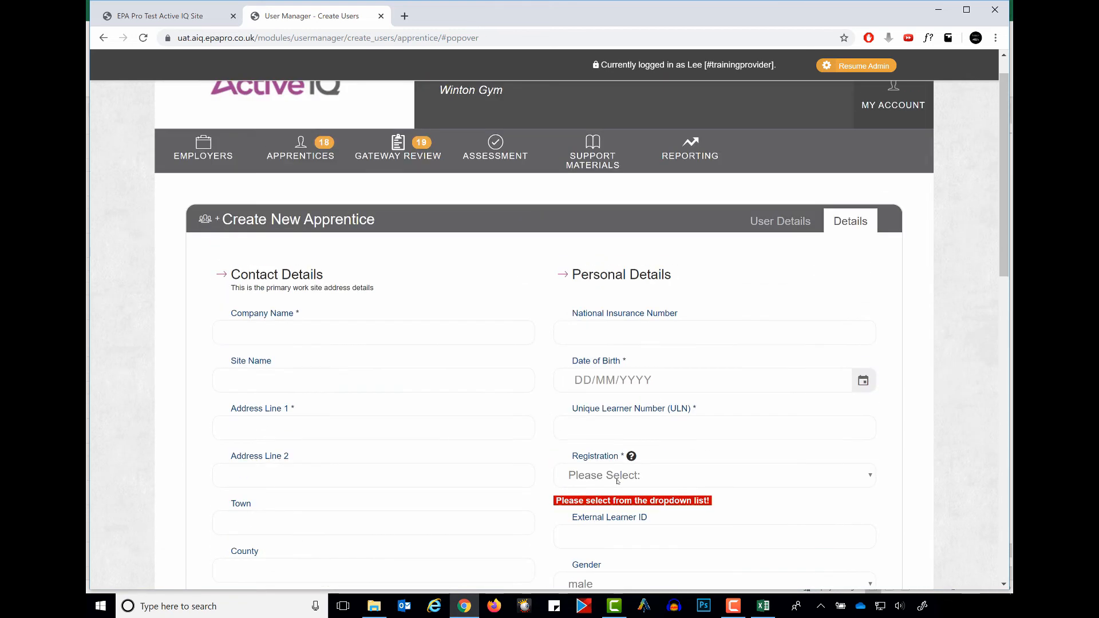
left_click(782, 216)
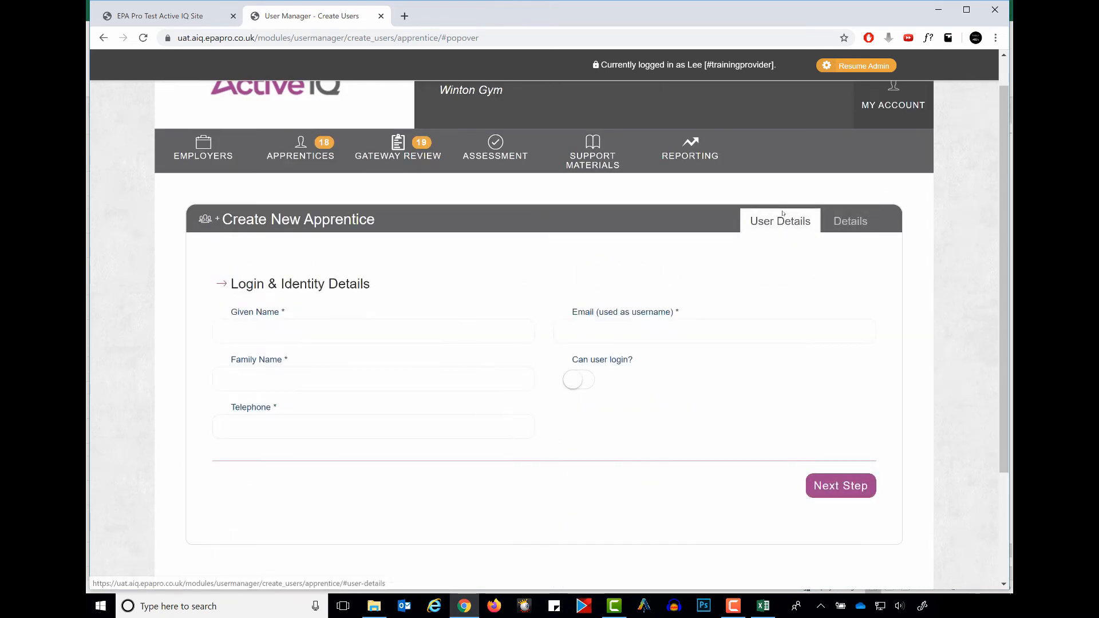
left_click(870, 221)
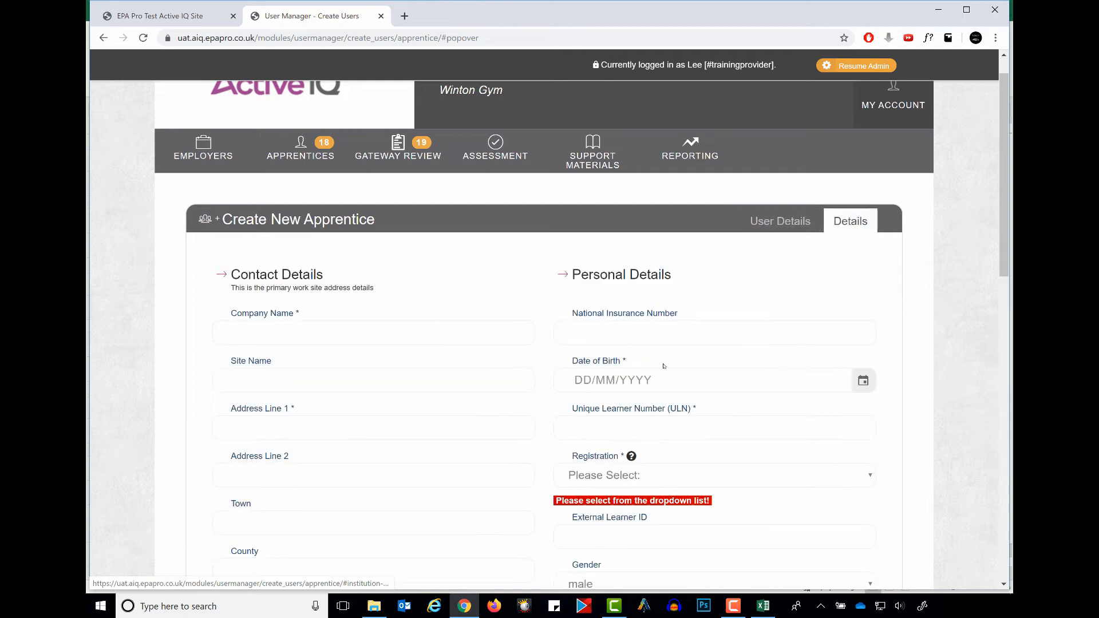
scroll(662, 402, "down", 1)
scroll(662, 401, "down", 10)
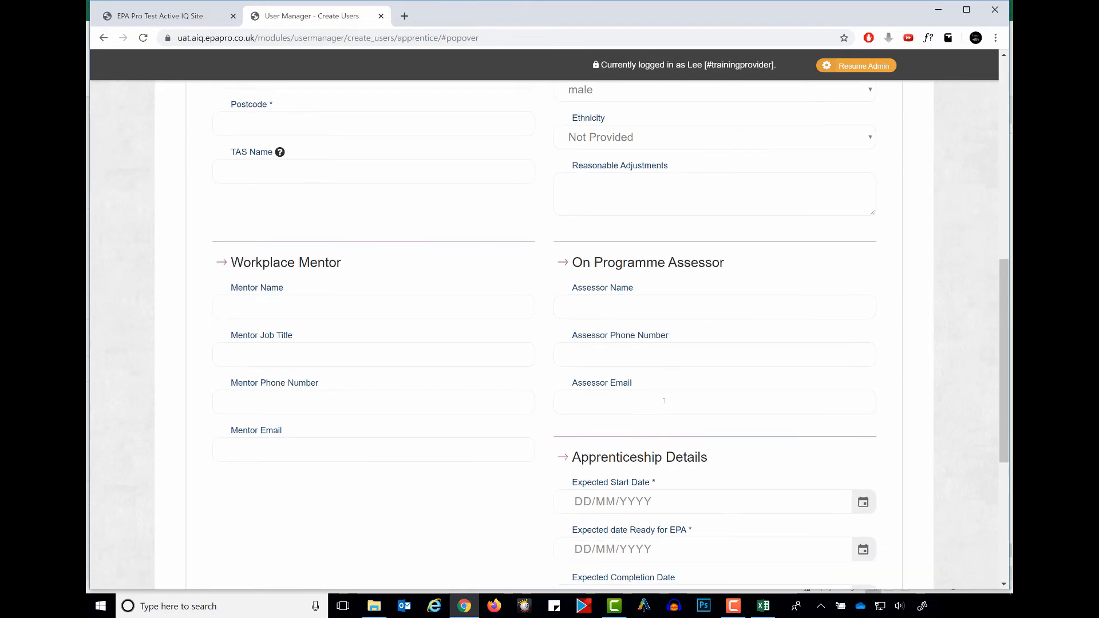
scroll(664, 400, "down", 3)
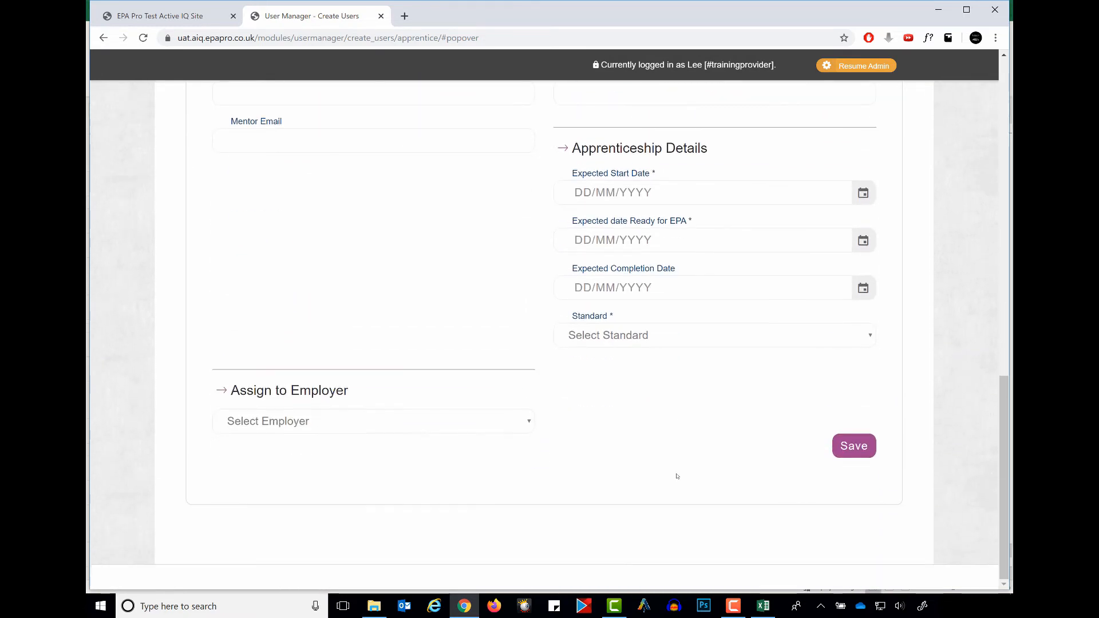
left_click(866, 450)
scroll(716, 481, "up", 4)
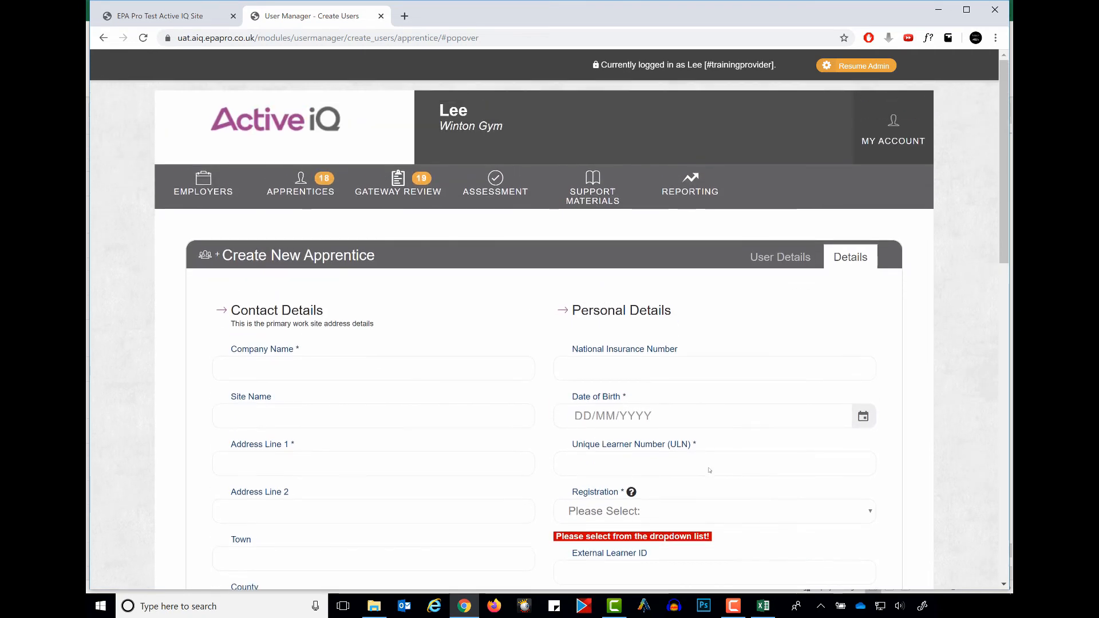
Open the bulk import page for apprentices and download the Create Apprentice example CSV.
mouse_move(297, 181)
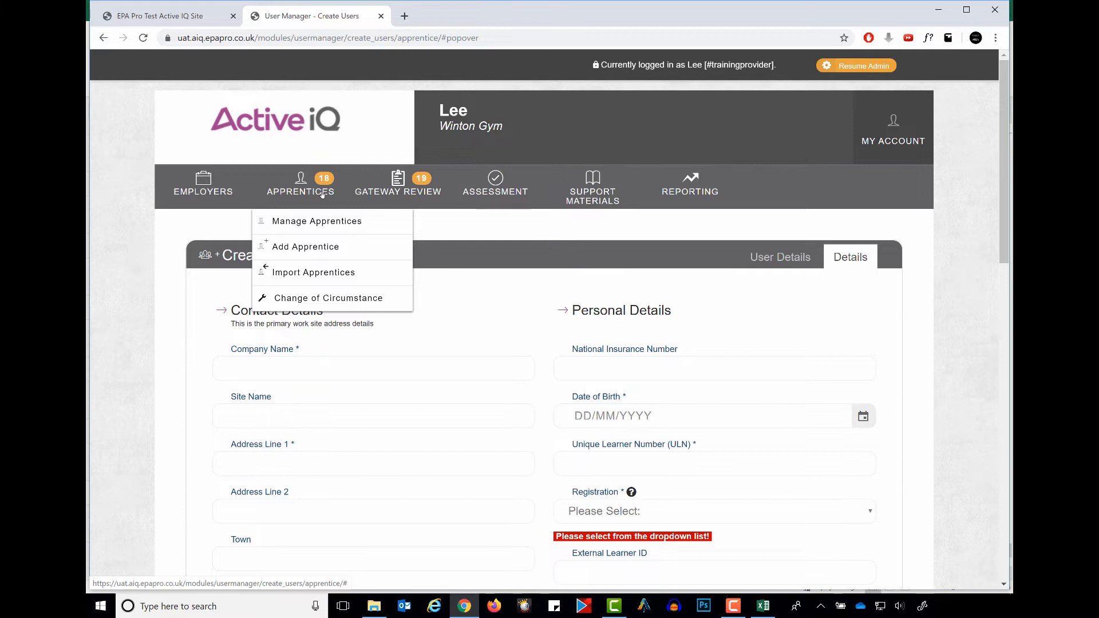
left_click(312, 274)
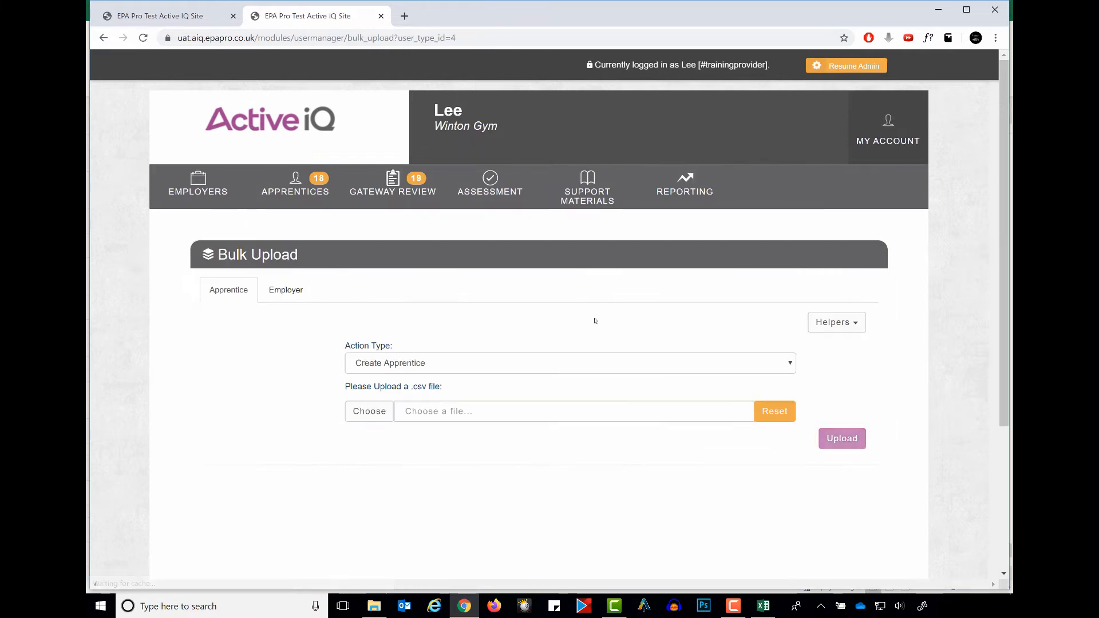
scroll(682, 465, "down", 2)
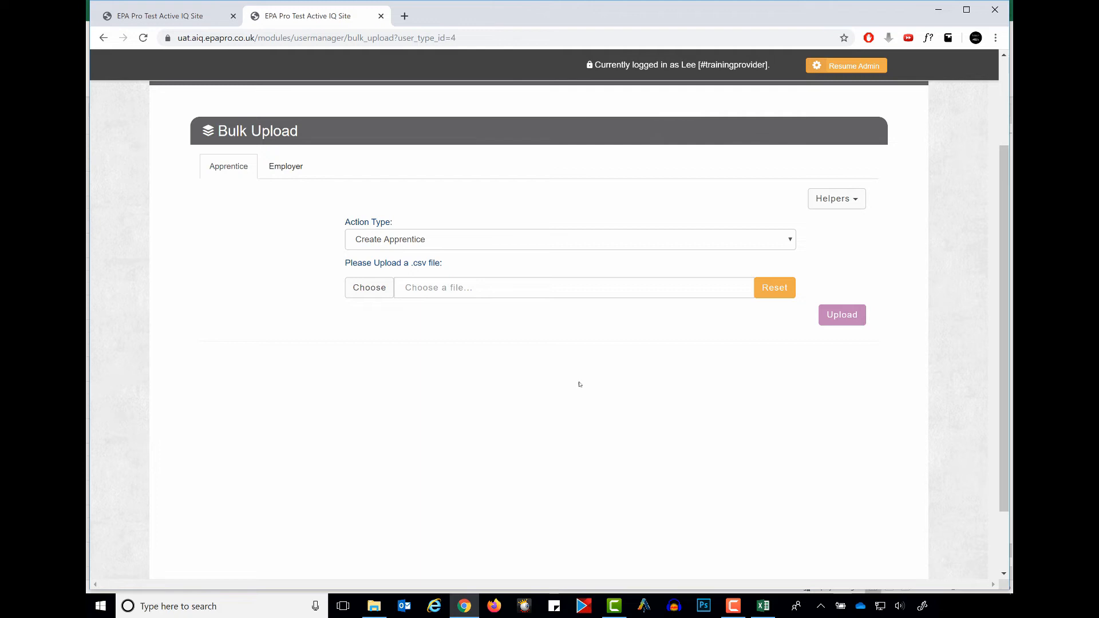
left_click(836, 198)
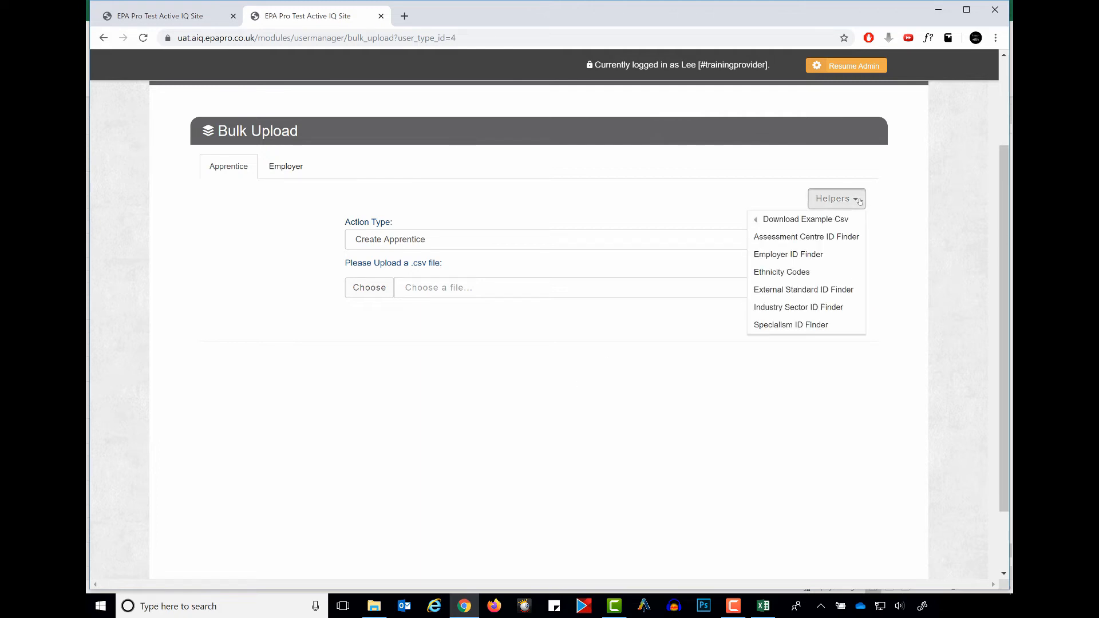
mouse_move(835, 218)
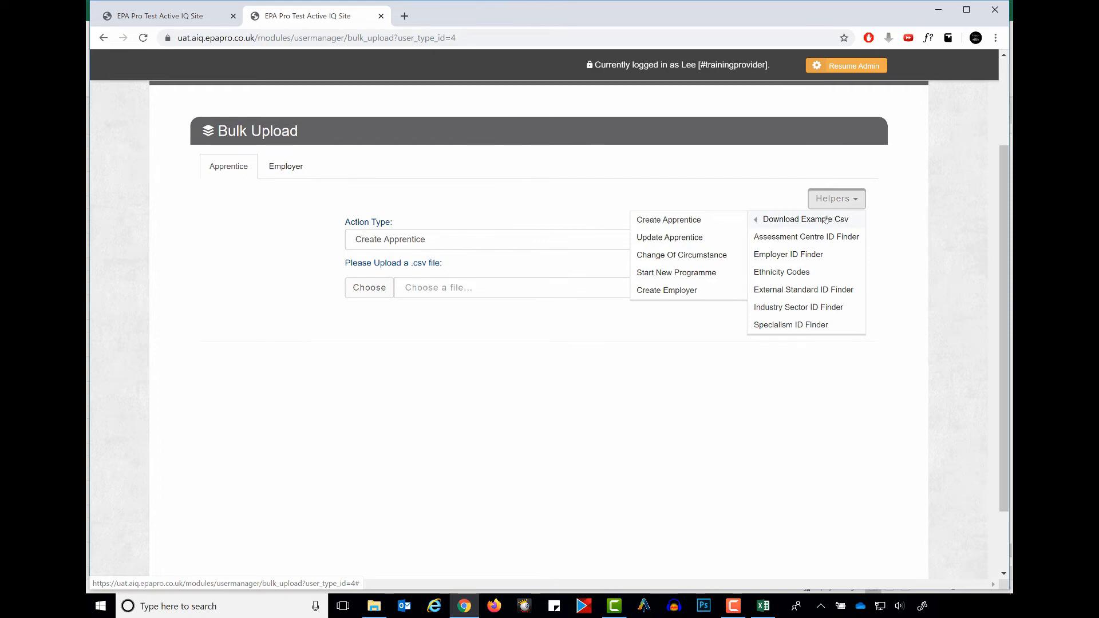
left_click(699, 219)
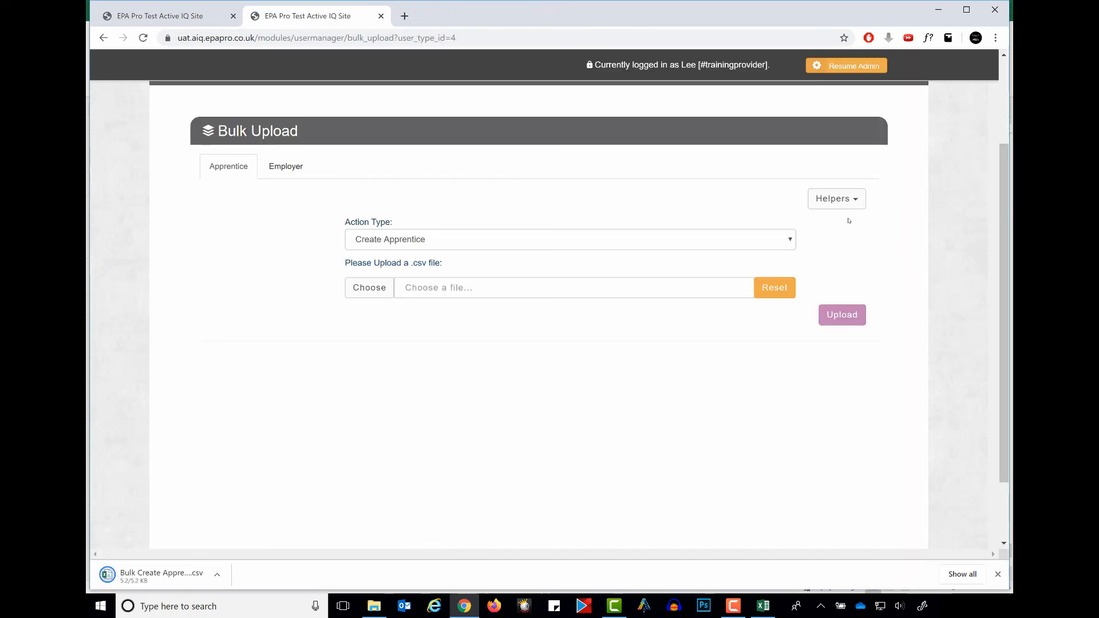
Open the downloaded apprentice sample CSV in Excel and fit all column widths to their contents.
left_click(150, 576)
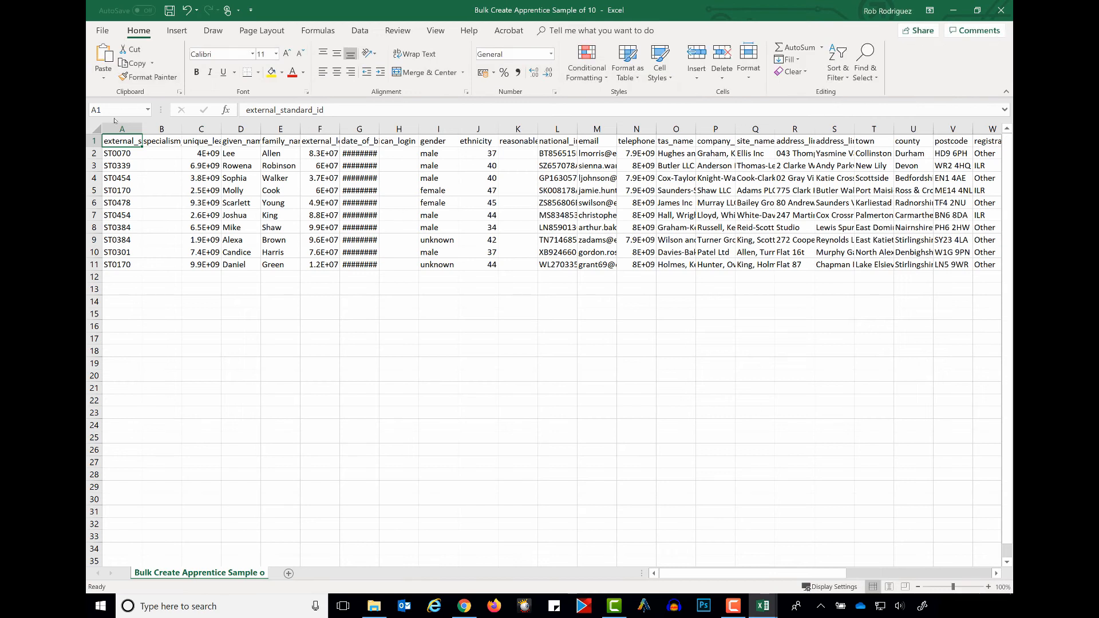
left_click(96, 128)
double_click(142, 128)
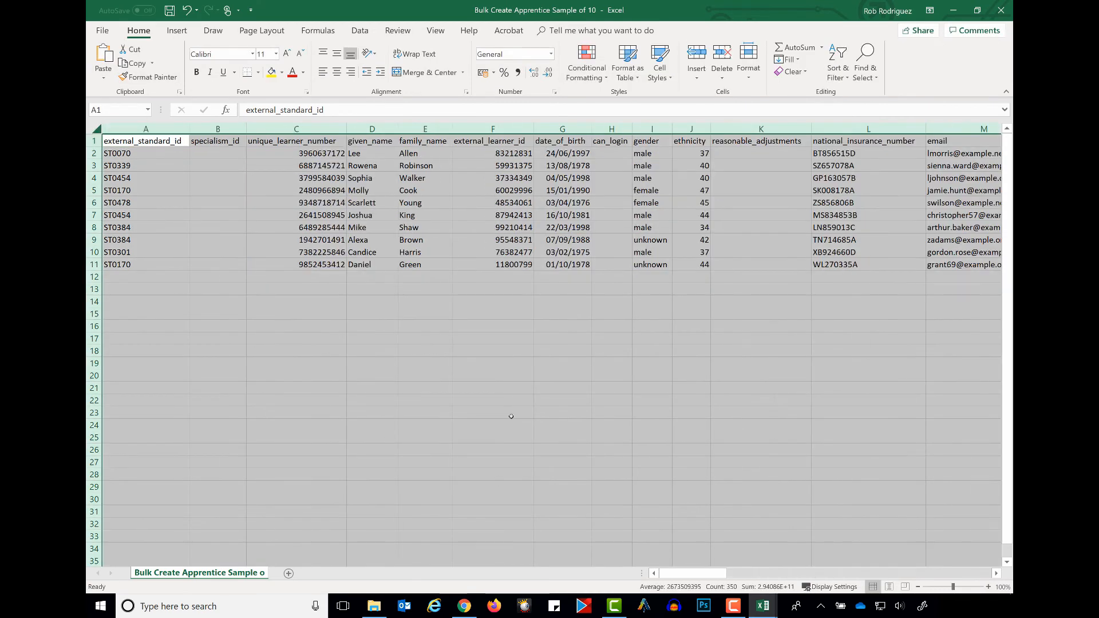
left_click(494, 372)
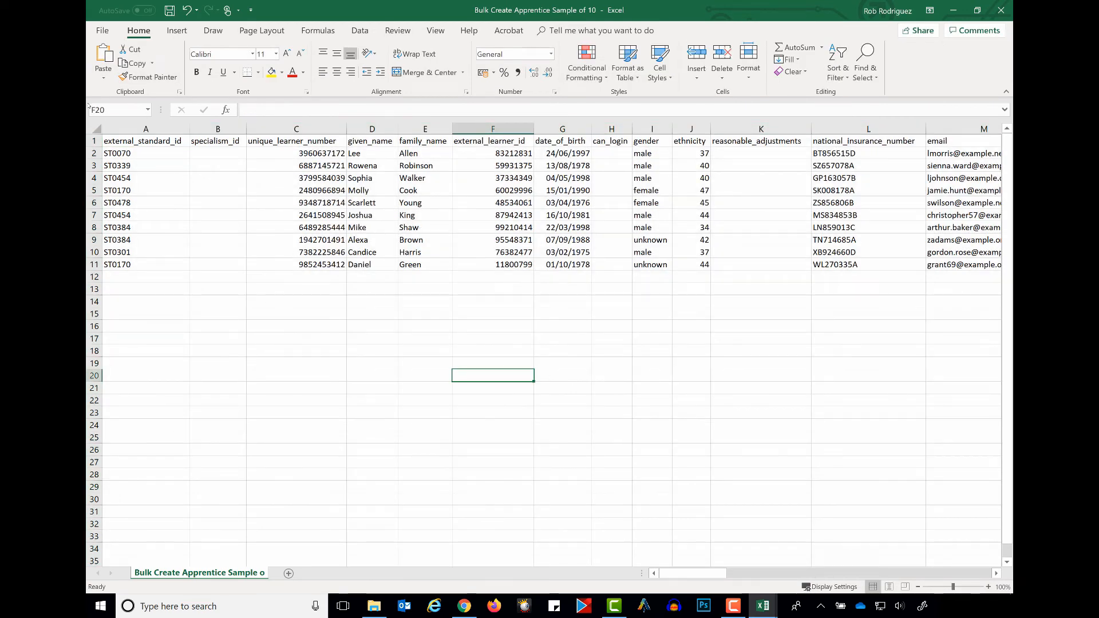
Delete sheet rows 4 to 11, keeping only the first two sample apprentices.
left_click_drag(94, 178, 92, 260)
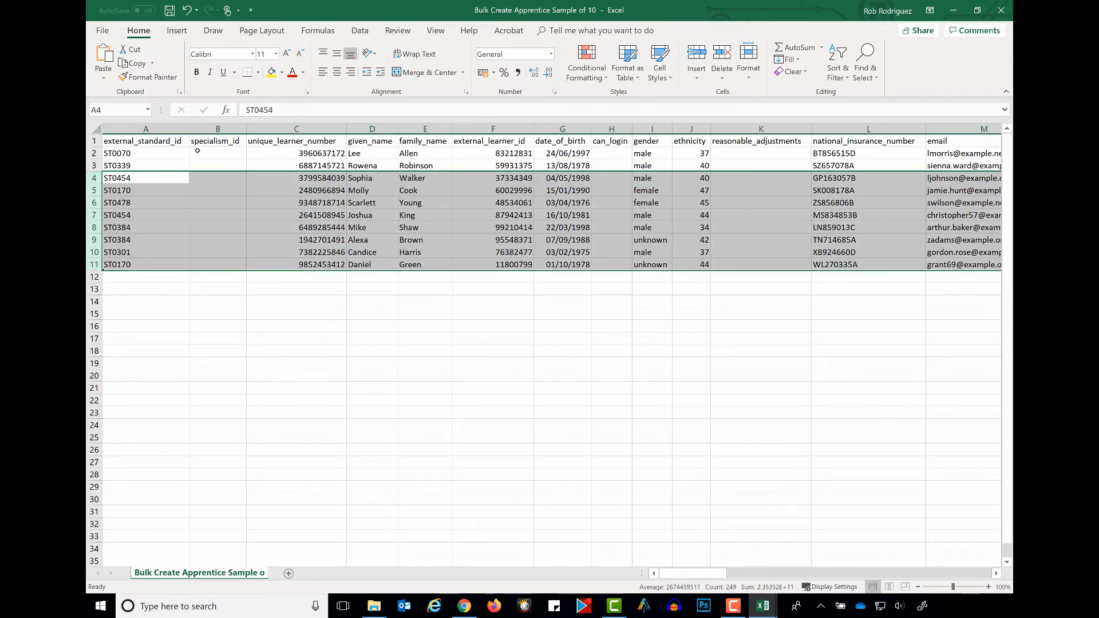
left_click(715, 71)
left_click(744, 109)
left_click(624, 400)
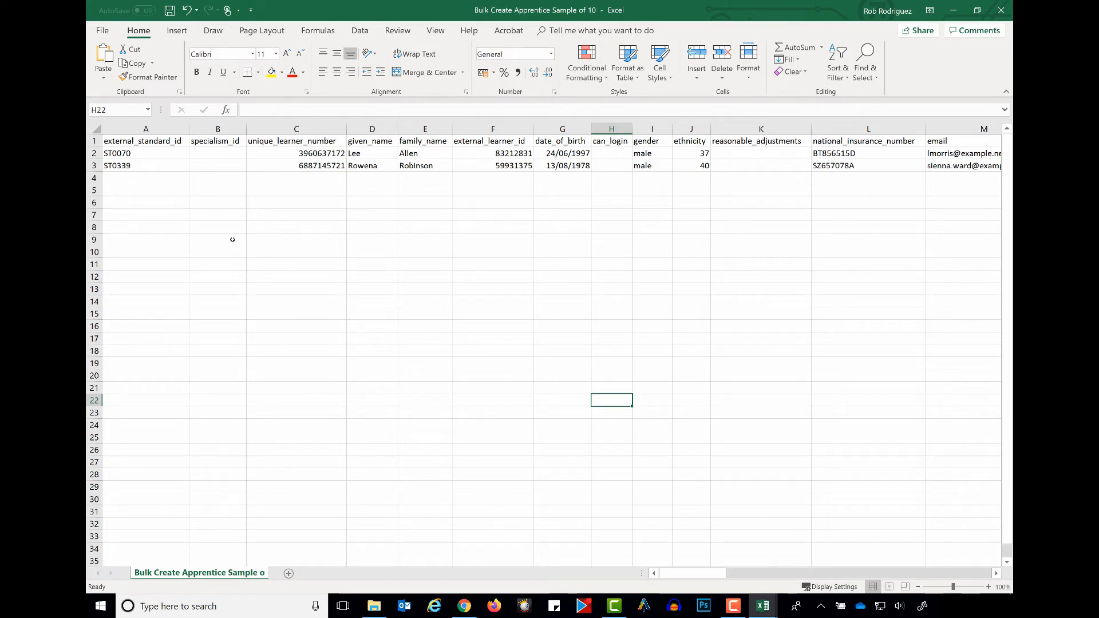
Delete the specialism_id column from the sheet.
left_click(211, 129)
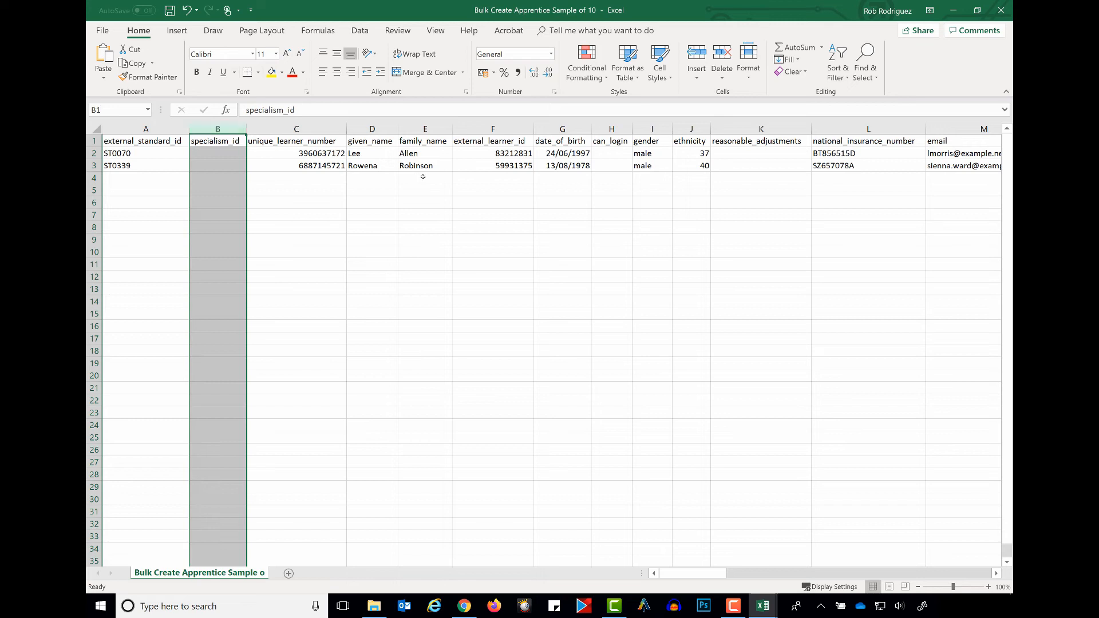
left_click(720, 75)
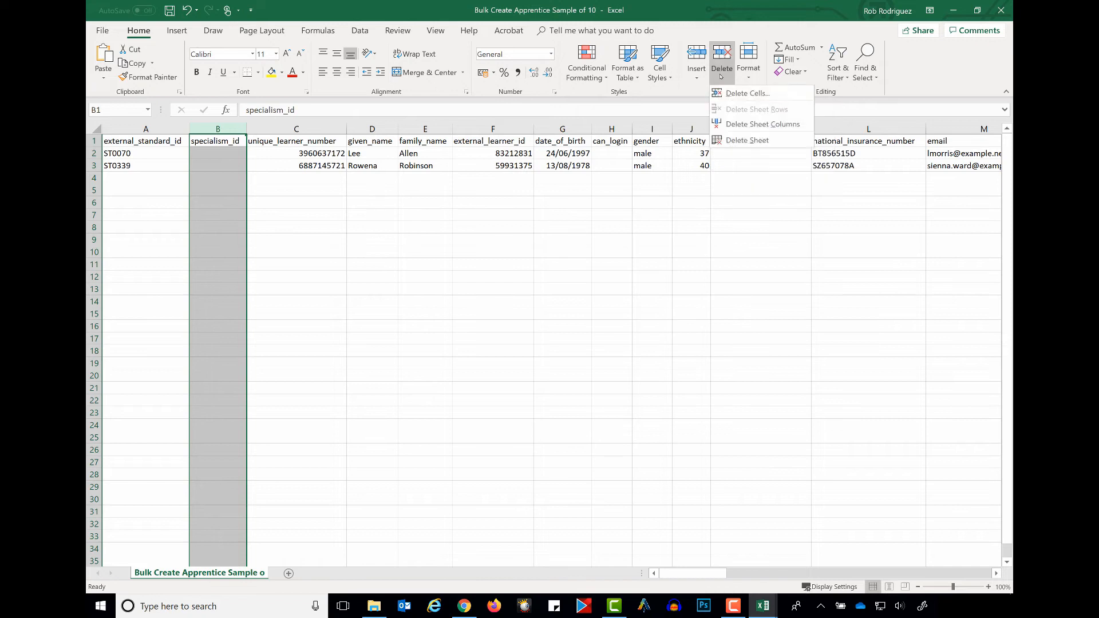
left_click(741, 124)
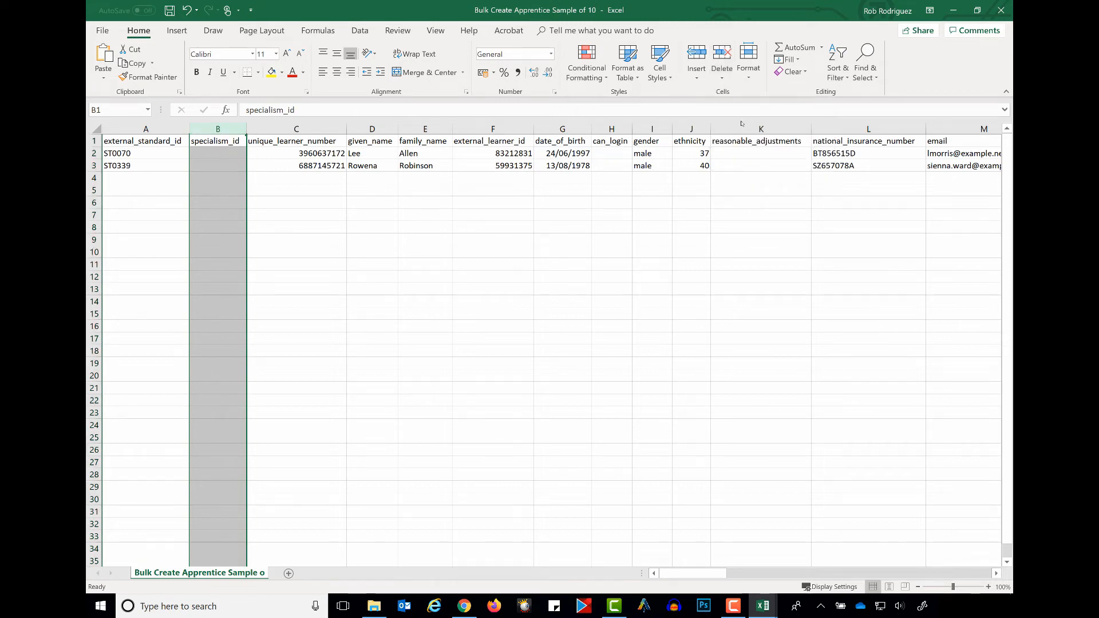
left_click(555, 314)
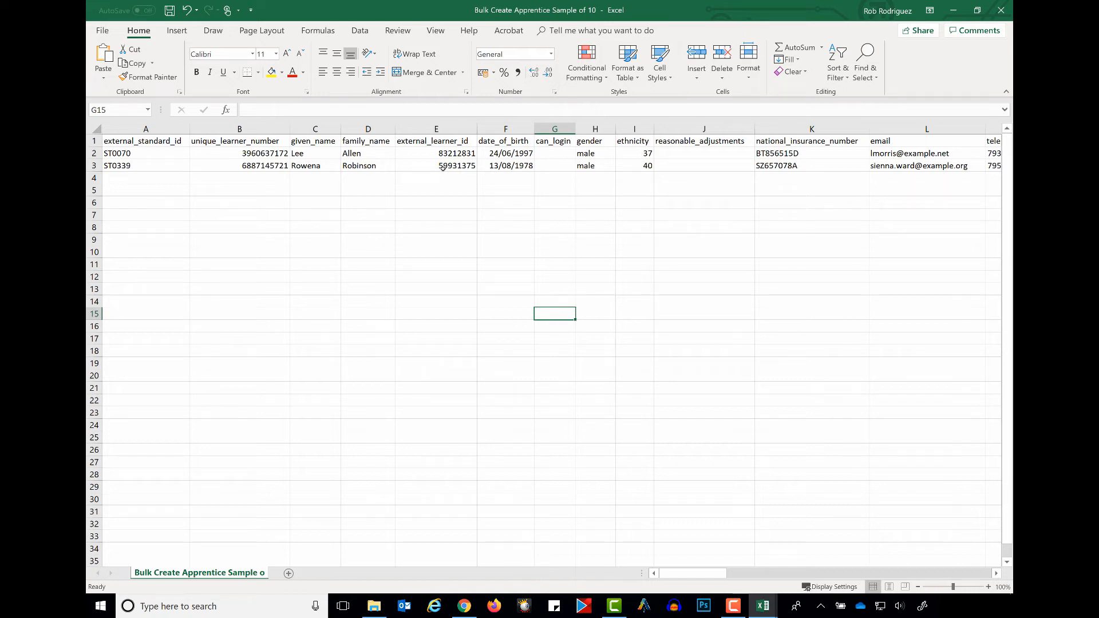
Delete the external_learner_id column from the sheet.
left_click(436, 129)
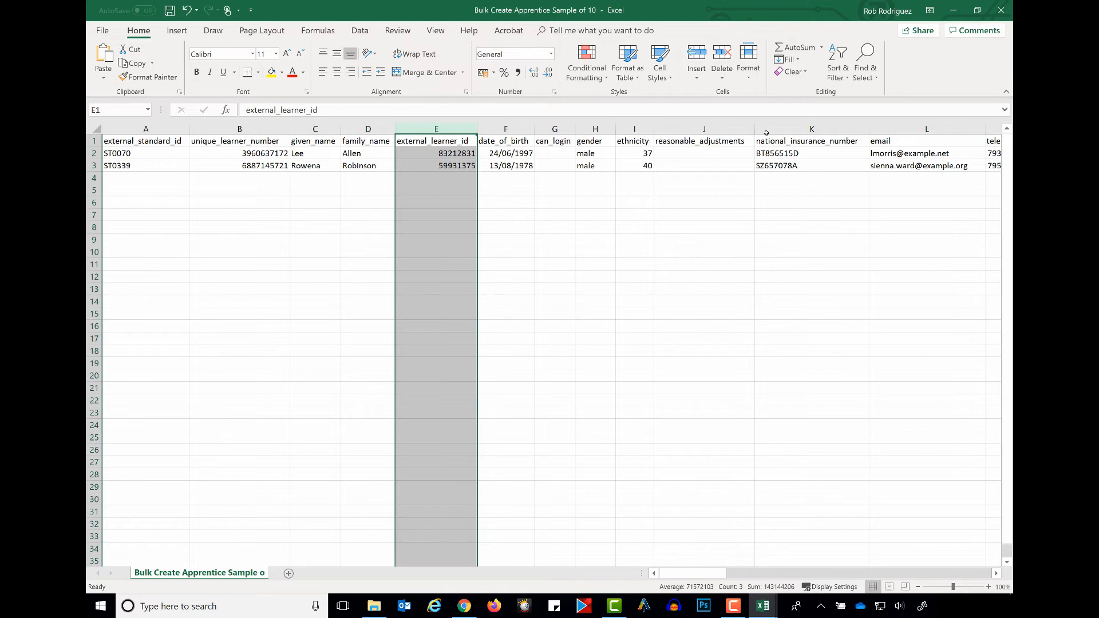
left_click(722, 75)
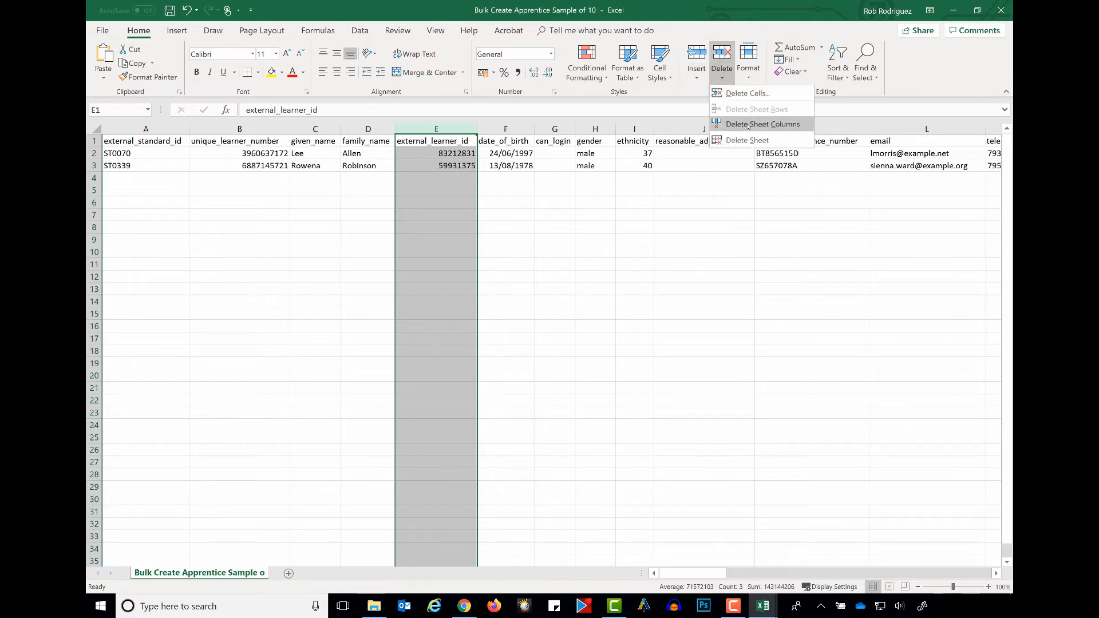
left_click(738, 124)
left_click(587, 282)
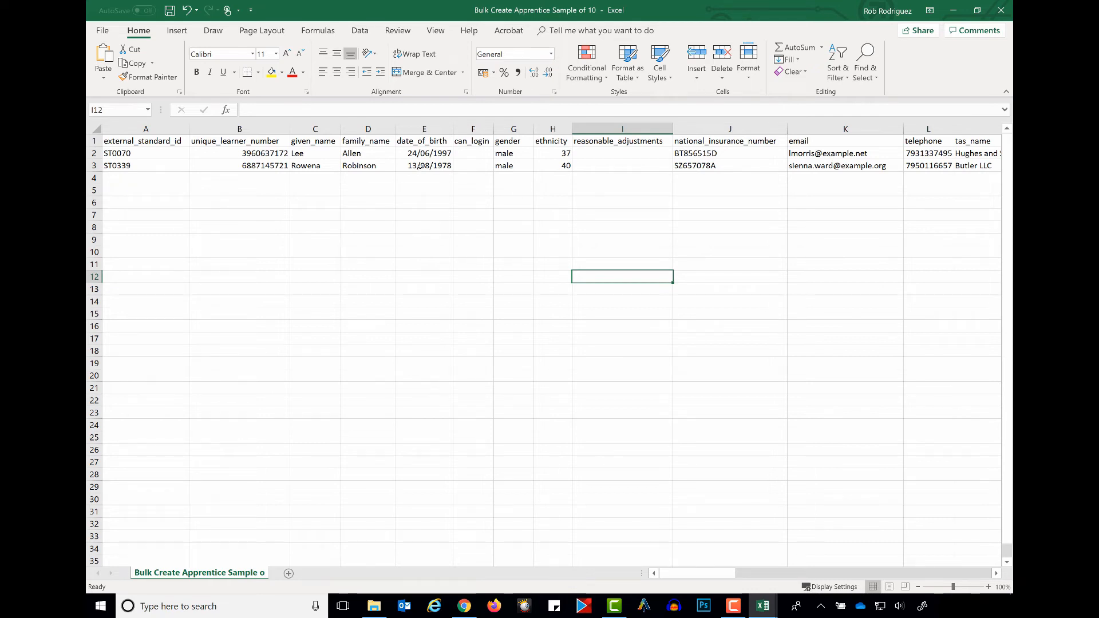
Enter 1 in the can_login cell of the first sample apprentice.
left_click(491, 153)
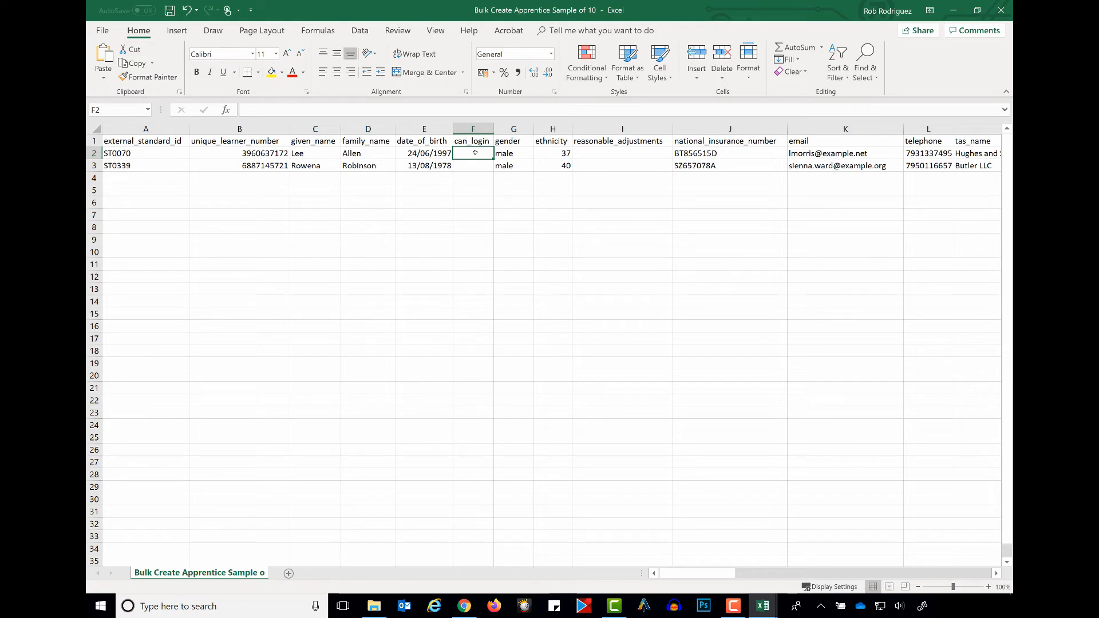
type("1")
key("Return")
left_click(480, 155)
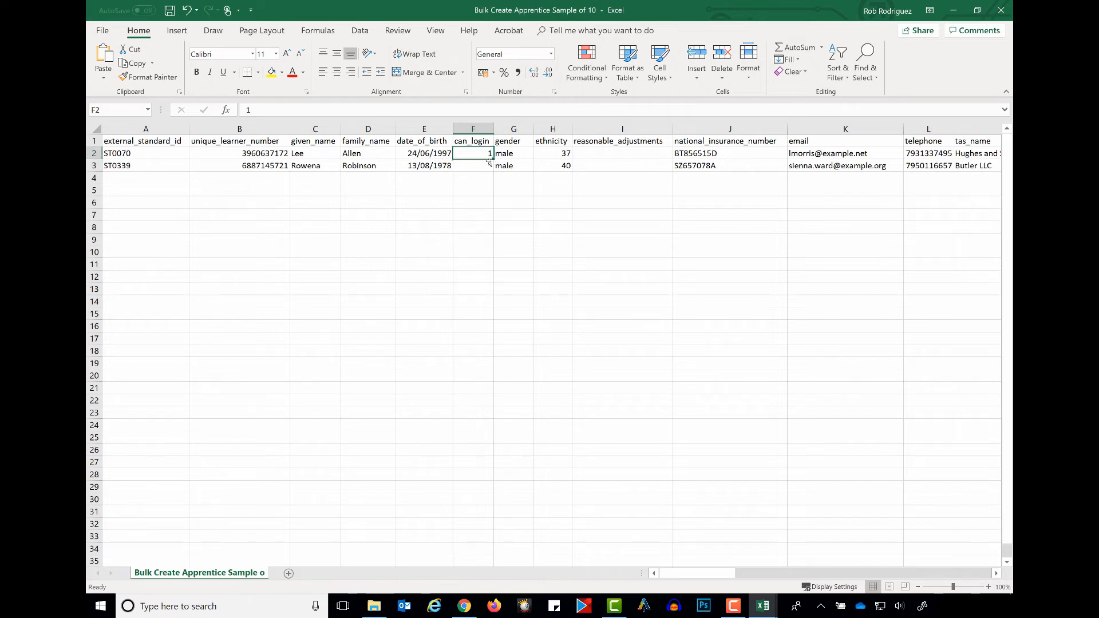
Delete the can_login column from the sheet.
left_click(477, 129)
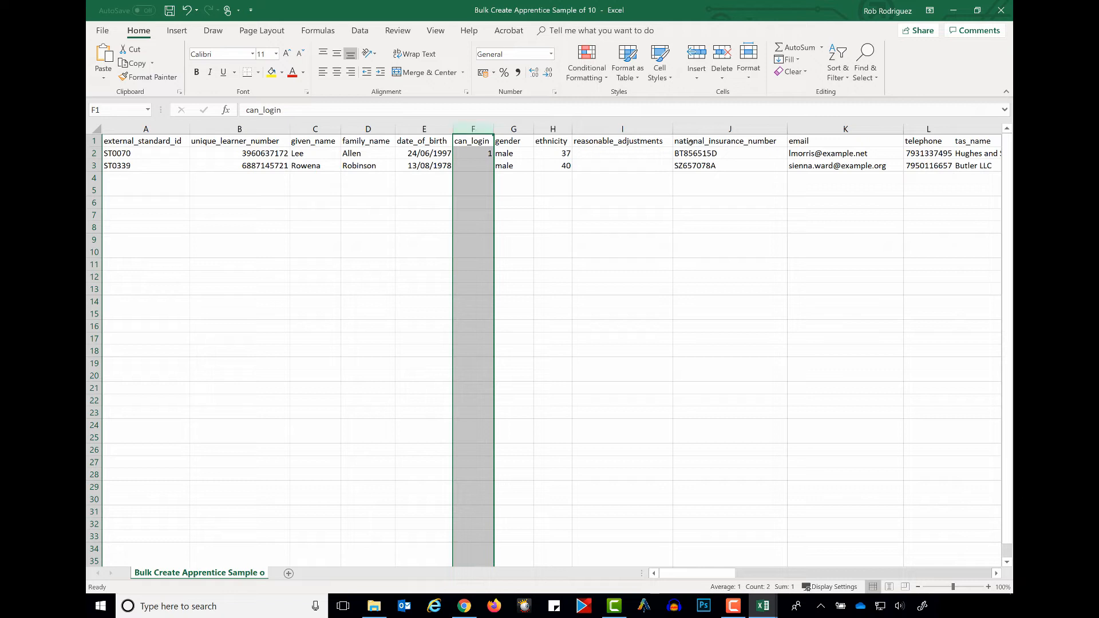
left_click(727, 78)
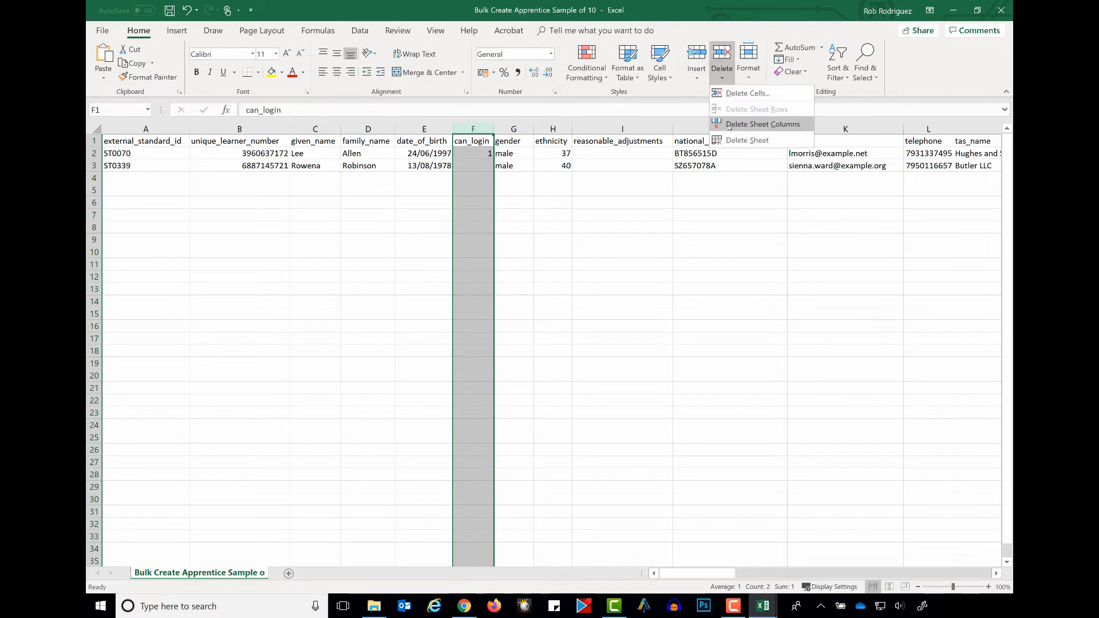
left_click(756, 124)
left_click(584, 302)
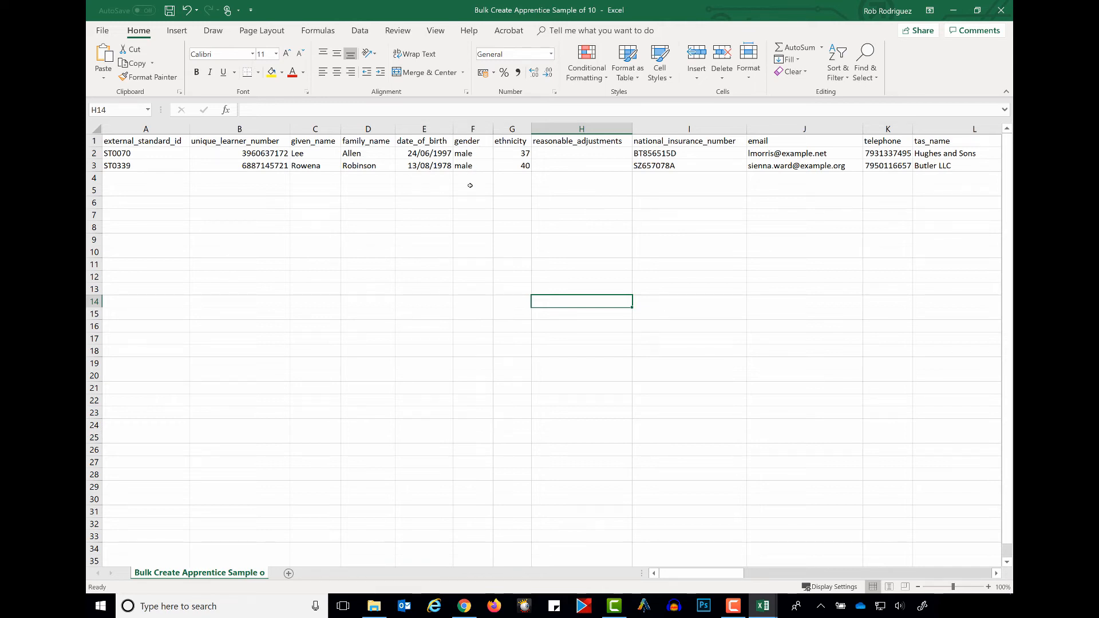
Switch to the Bulk Upload page in Chrome and review the Ethnicity Codes list for the ethnicity column.
left_click(513, 153)
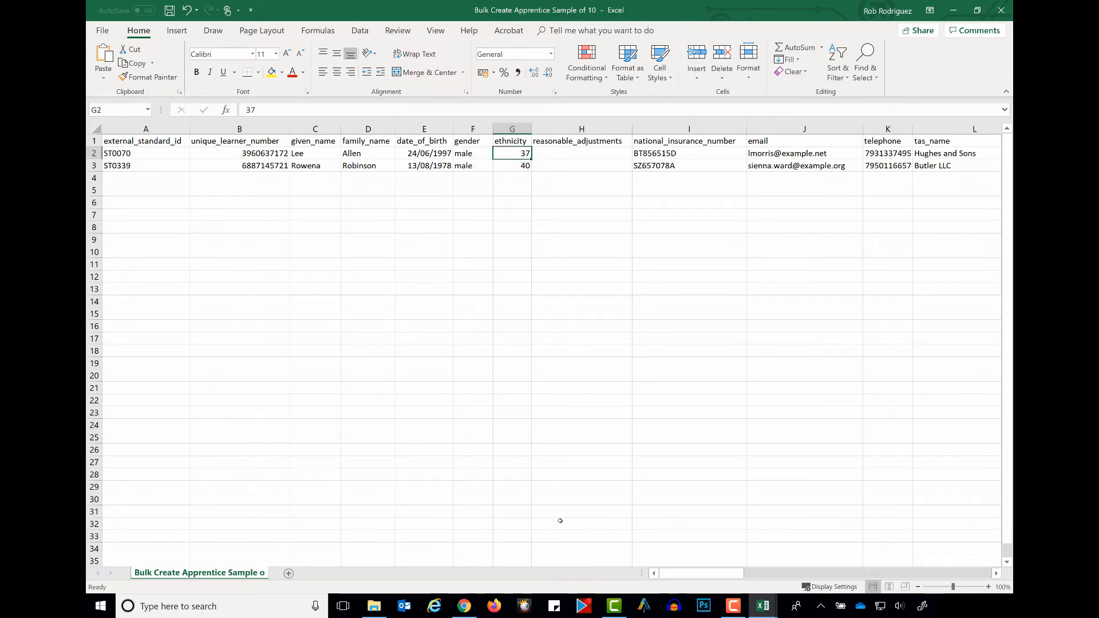
left_click(465, 606)
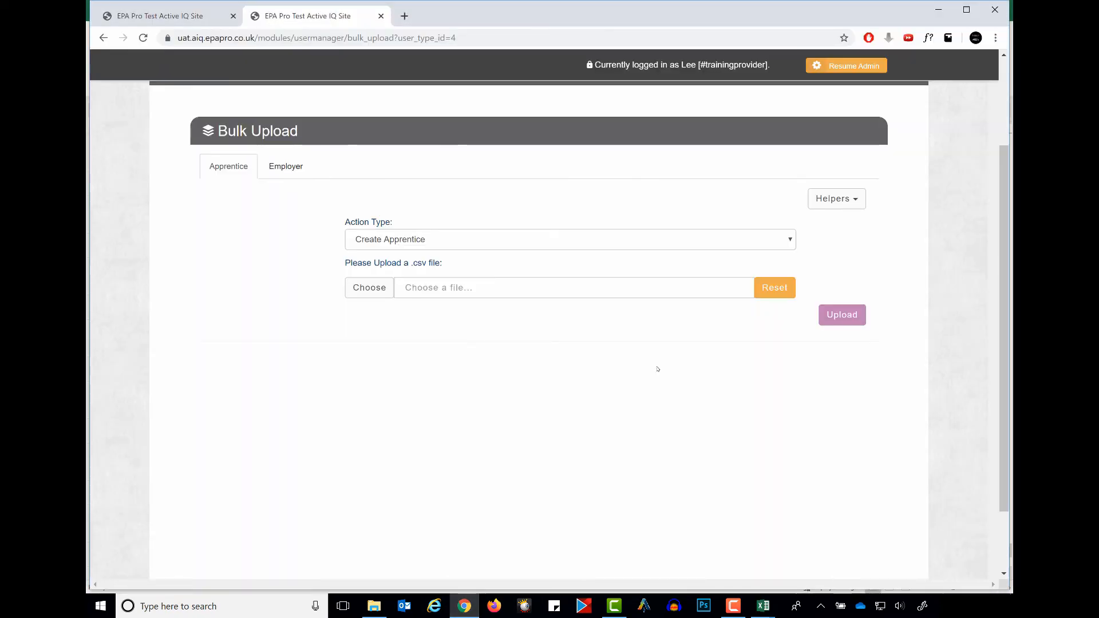
left_click(853, 198)
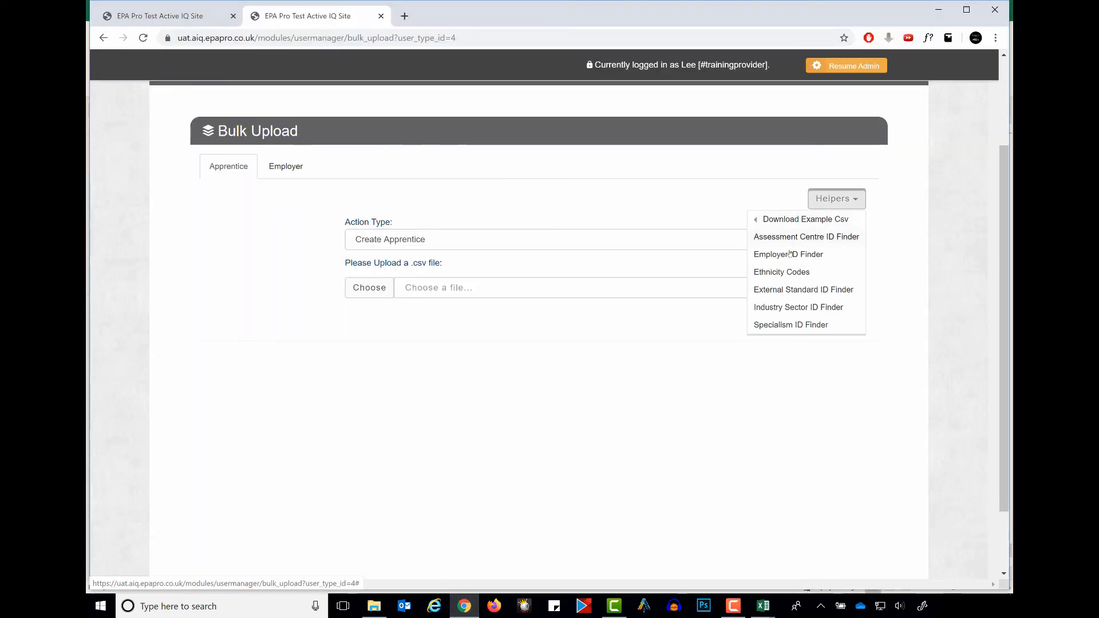
left_click(782, 271)
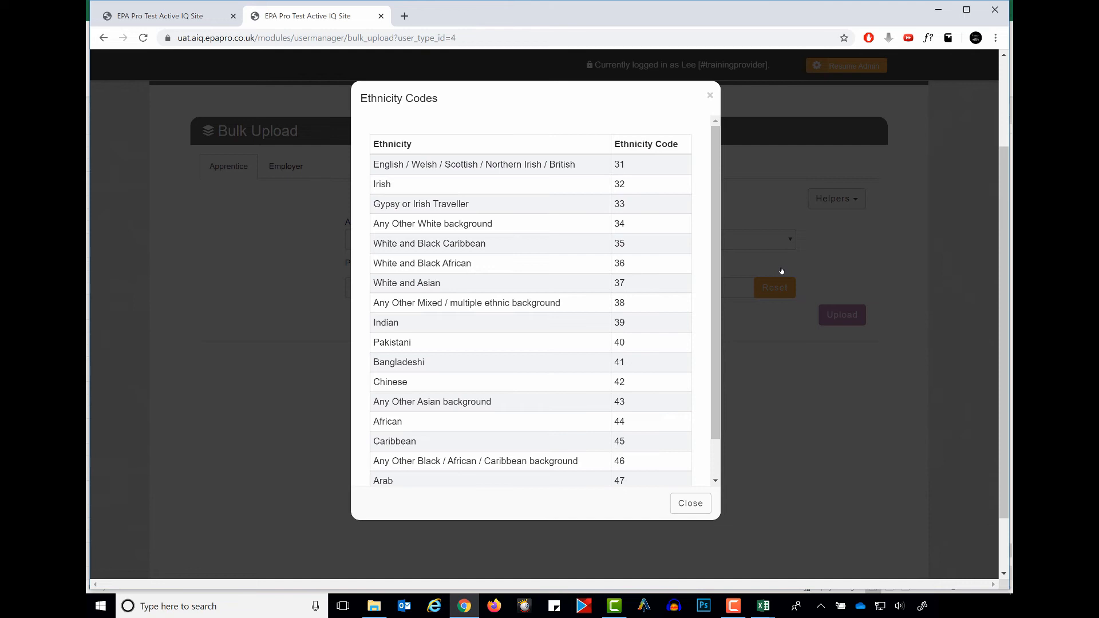
scroll(481, 256, "down", 1)
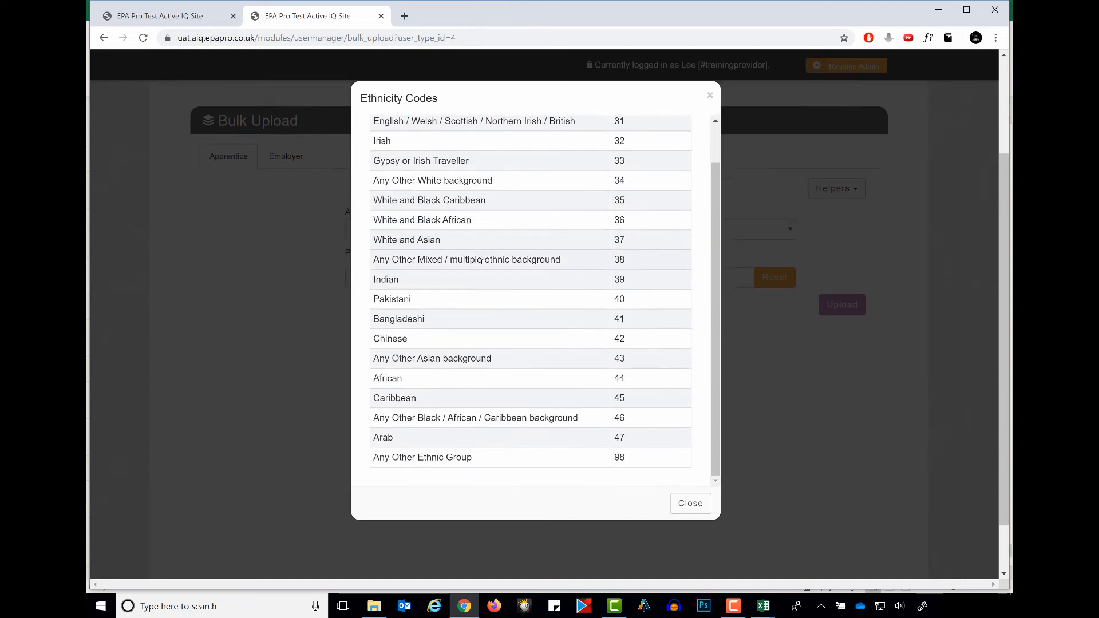
scroll(481, 255, "up", 3)
left_click(680, 503)
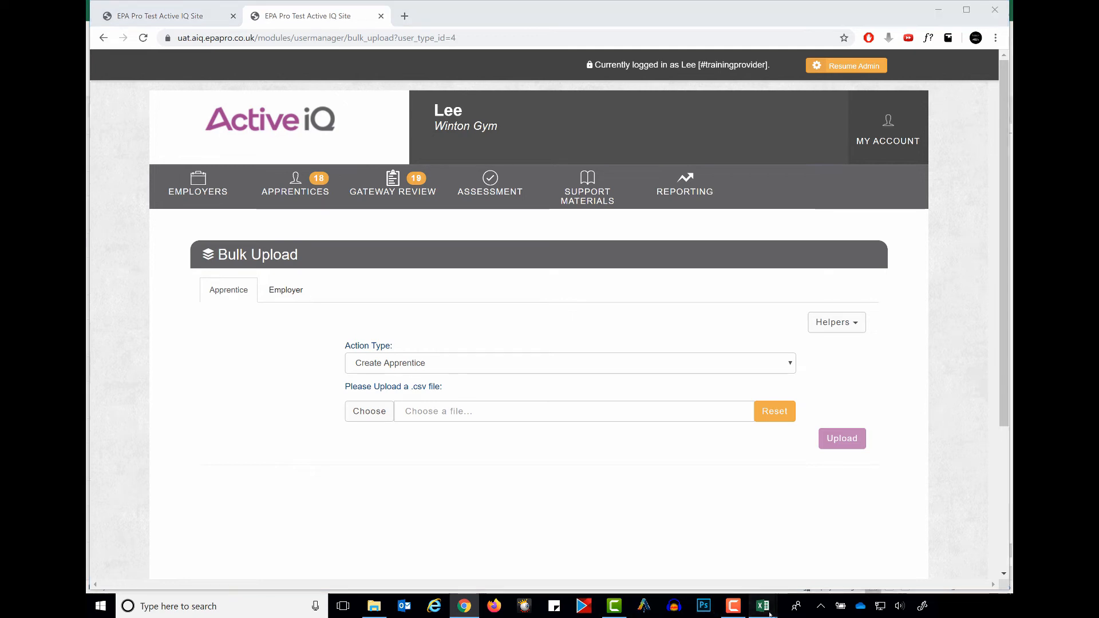
Return to the apprentice CSV in Excel and format the telephone column as Text.
mouse_move(767, 610)
left_click(827, 560)
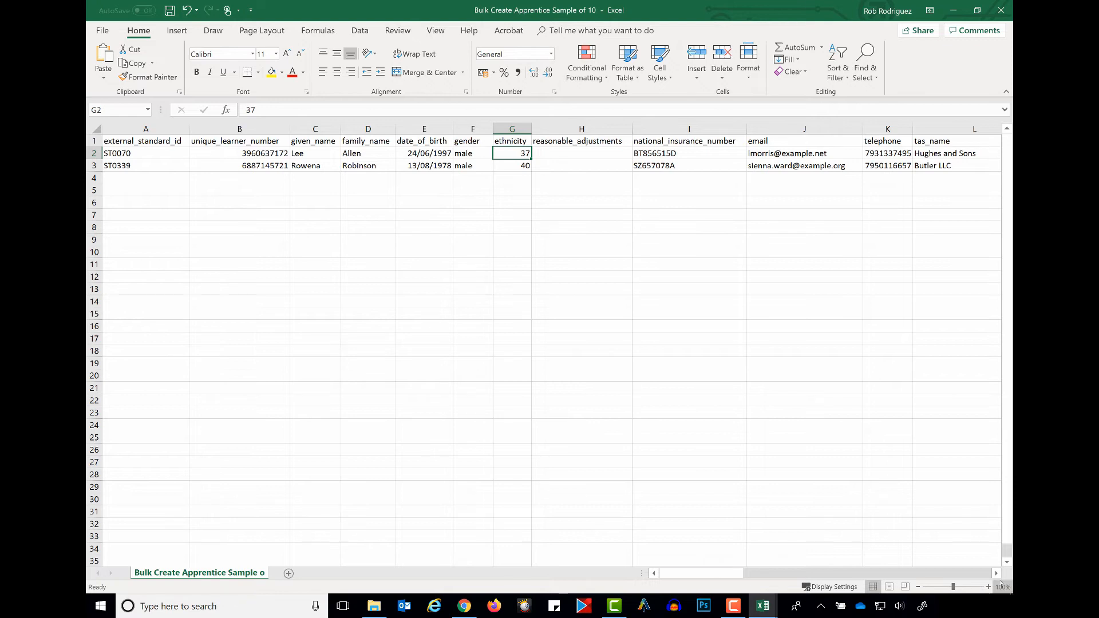
scroll(999, 579, "right", 5)
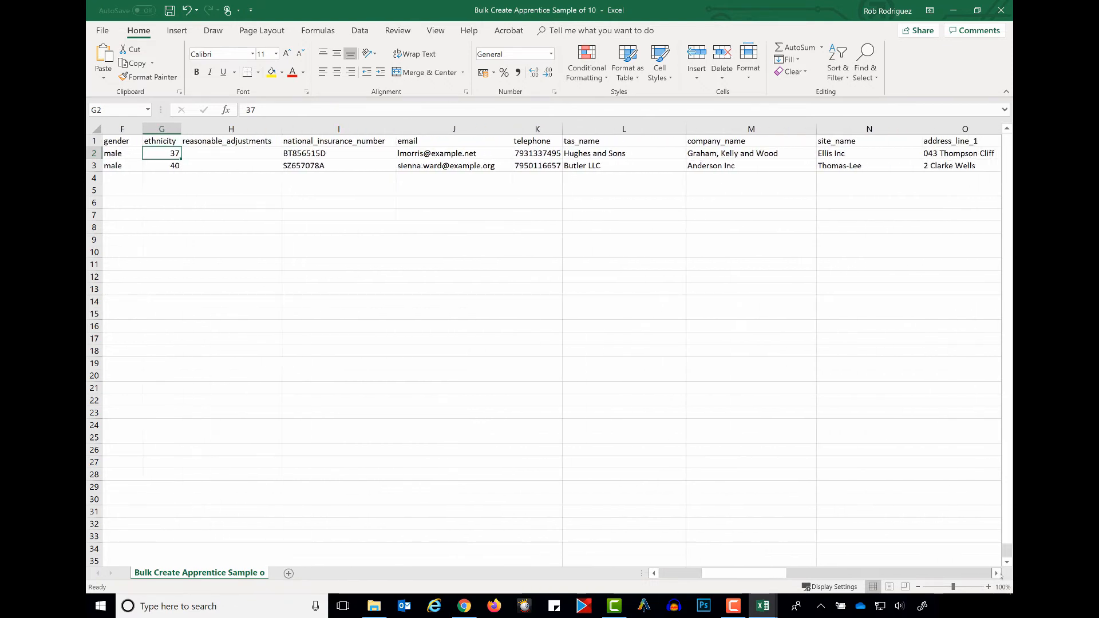
scroll(990, 562, "right", 1)
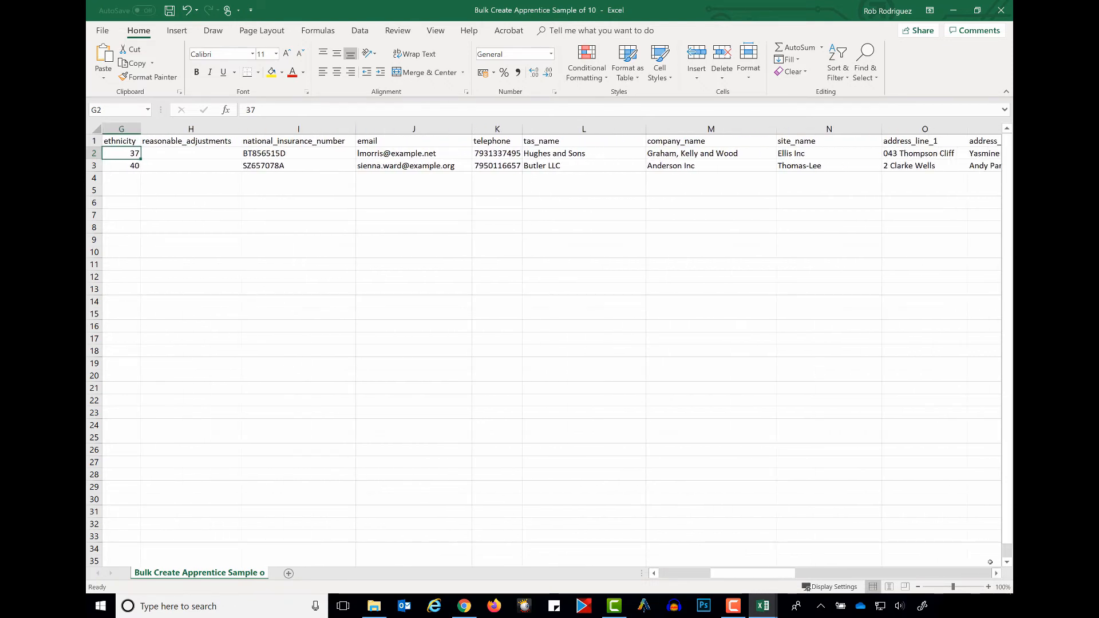
left_click(496, 129)
left_click(551, 55)
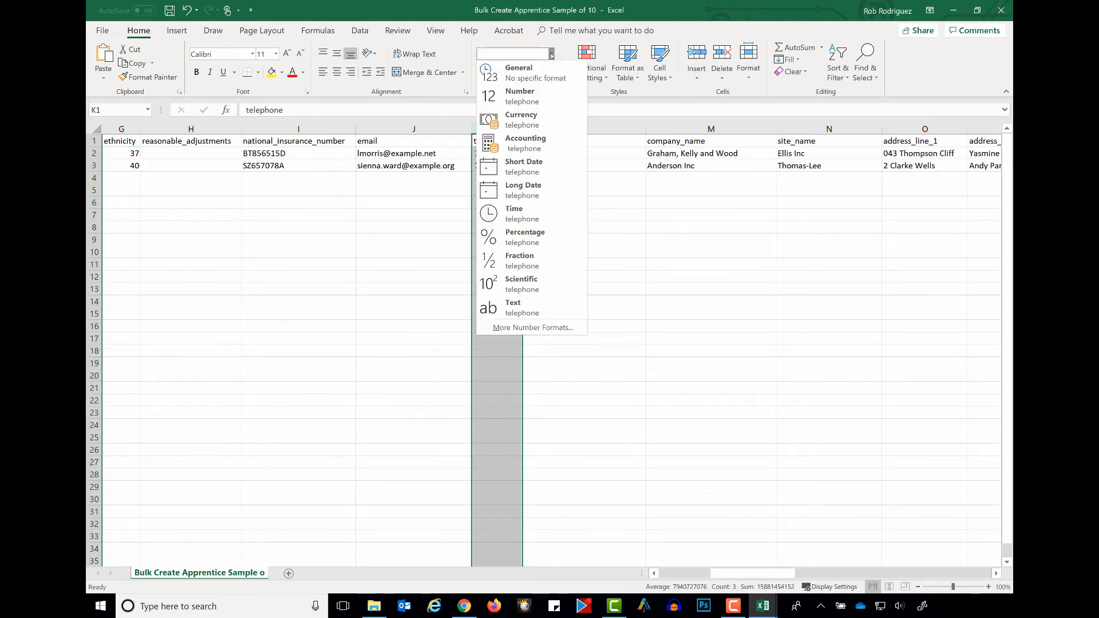
left_click(525, 307)
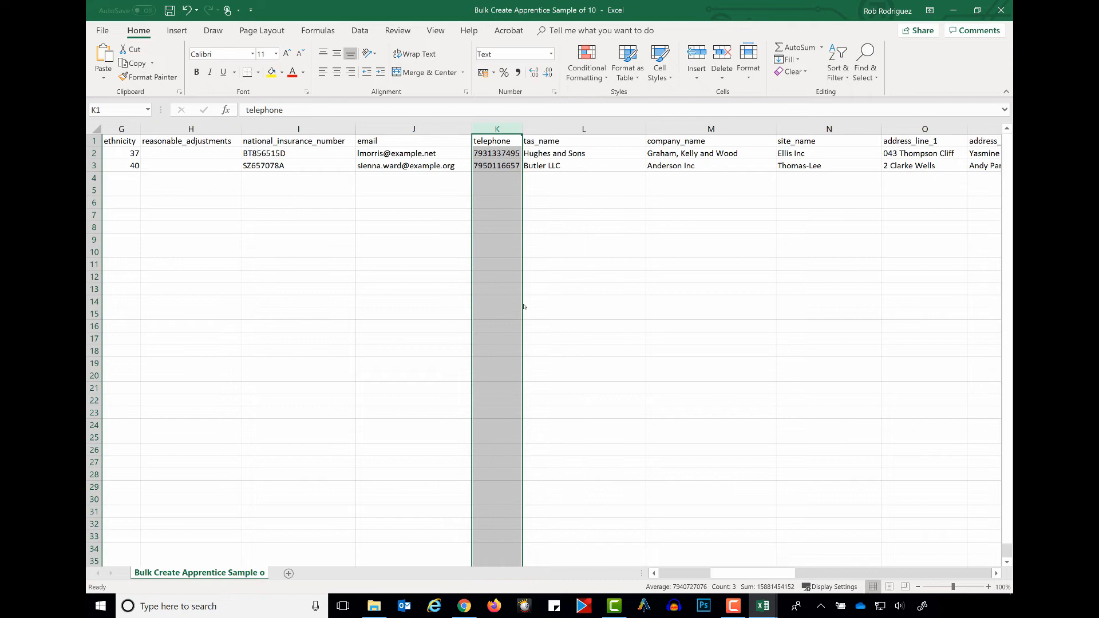
left_click(606, 297)
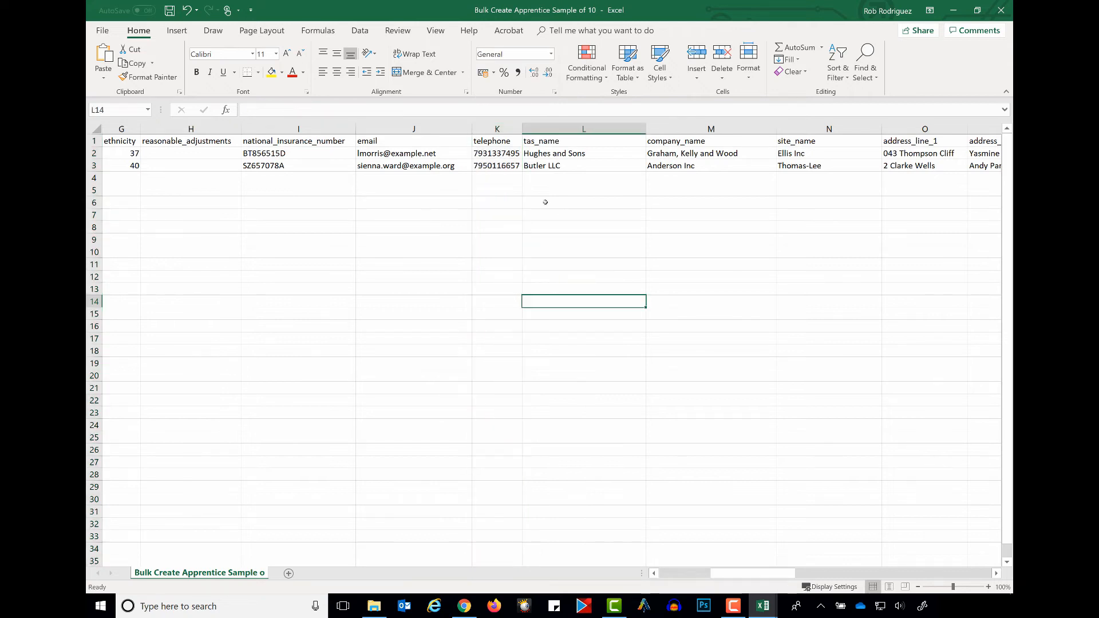
Add a leading 0 to the first sample apprentice's telephone number.
left_click(486, 152)
key("F2")
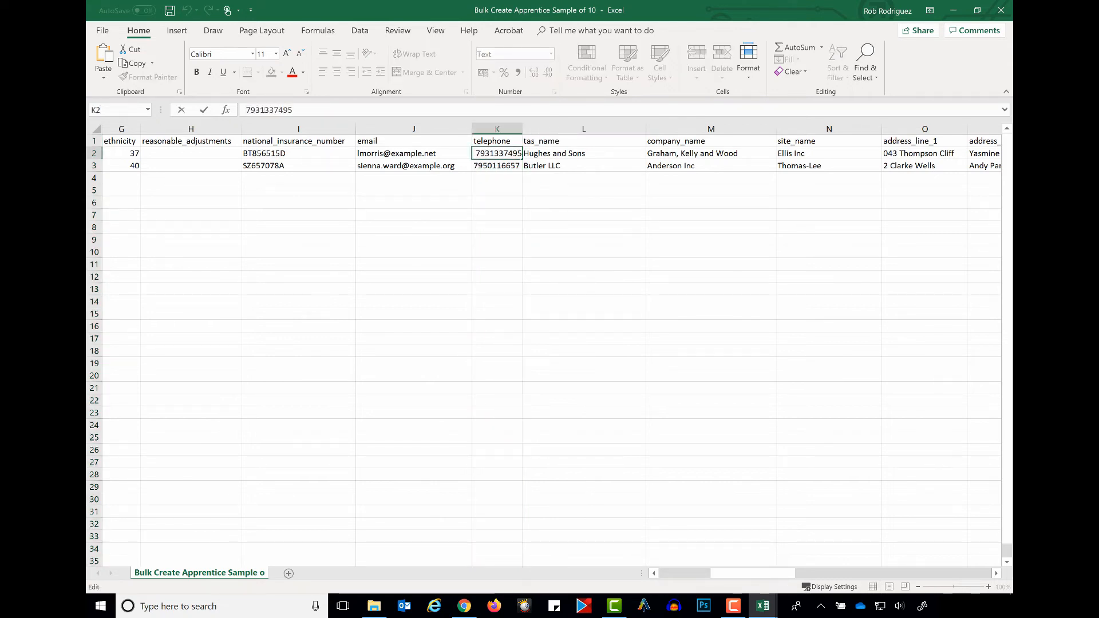
key("Home")
type("0")
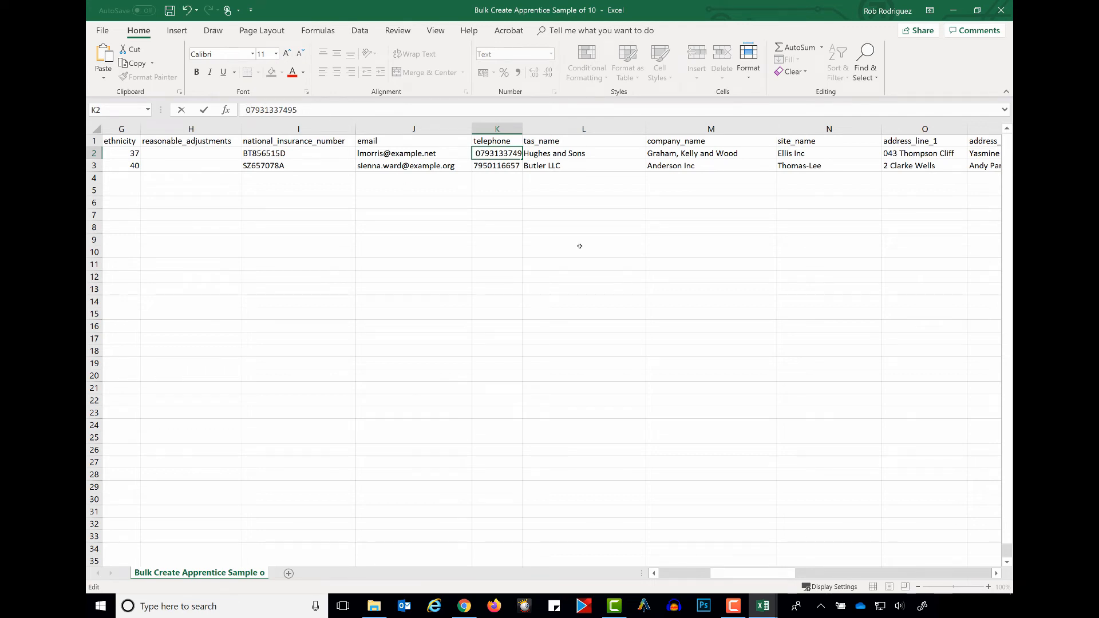
left_click(534, 155)
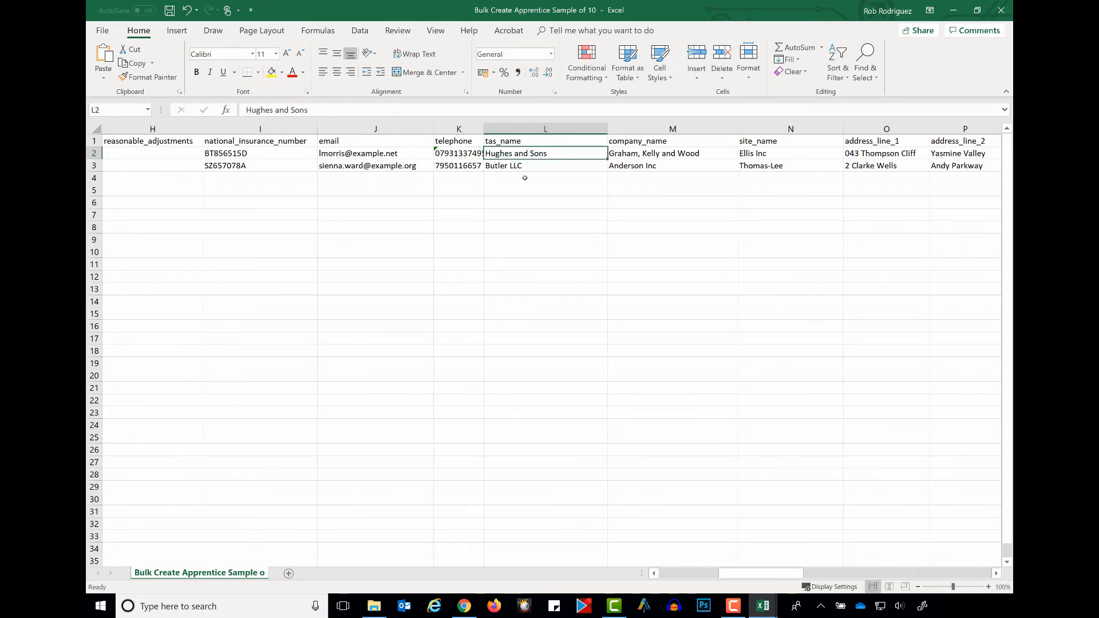
Delete the tas_name column from the apprentice sheet.
left_click(542, 128)
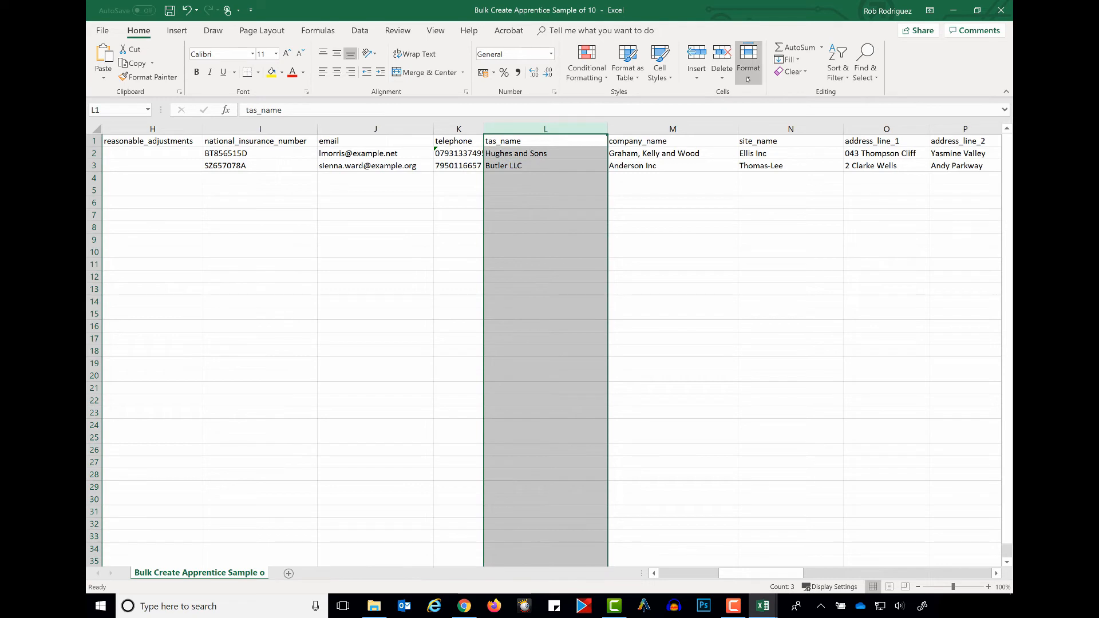
left_click(722, 72)
left_click(733, 123)
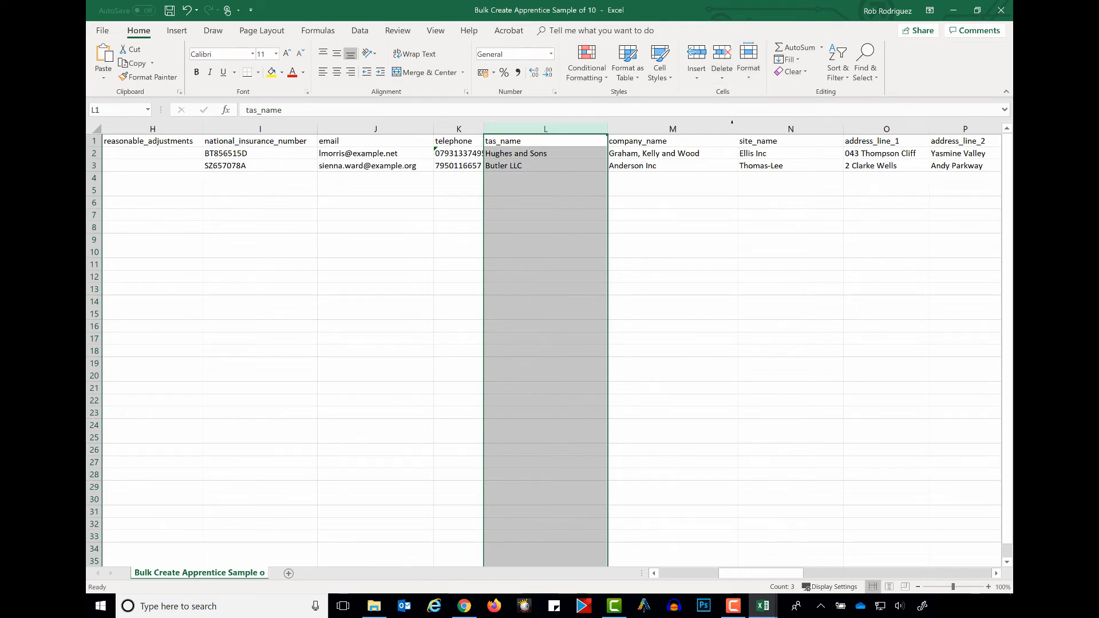
left_click(548, 276)
left_click(576, 153)
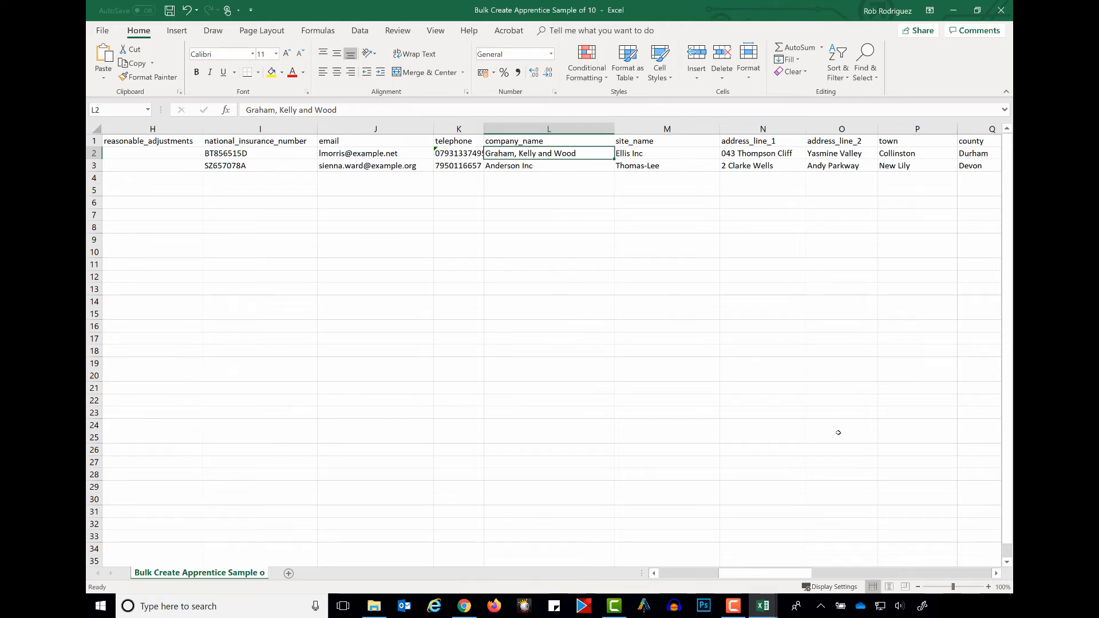
Examine the company, address, registration_type and employer_id columns for both sample apprentices.
left_click(996, 573)
left_click(996, 574)
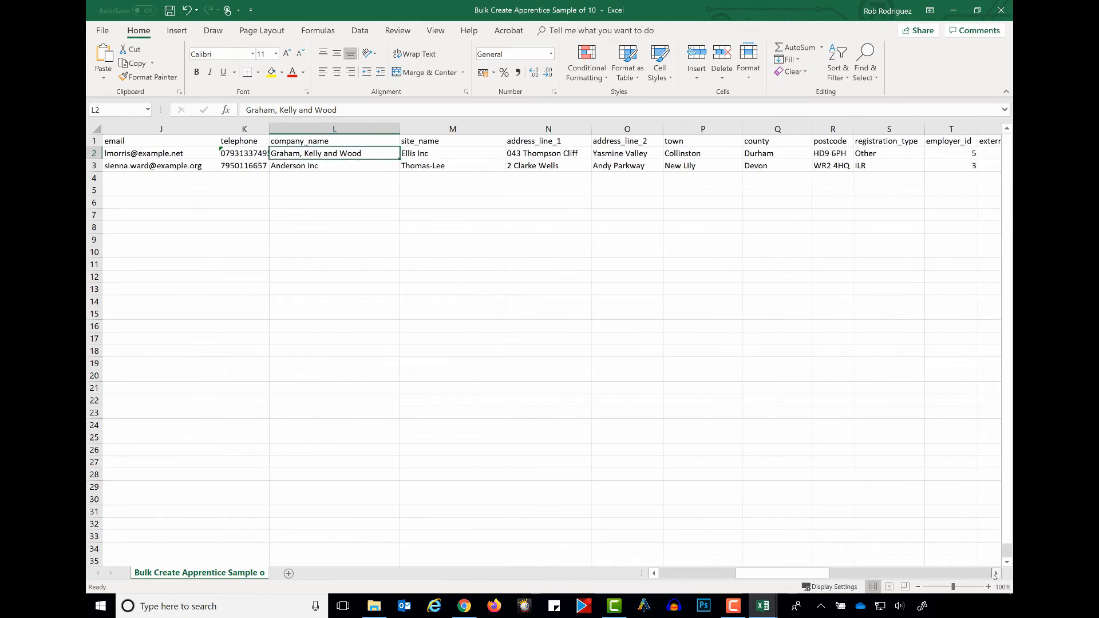
left_click(996, 573)
left_click(996, 574)
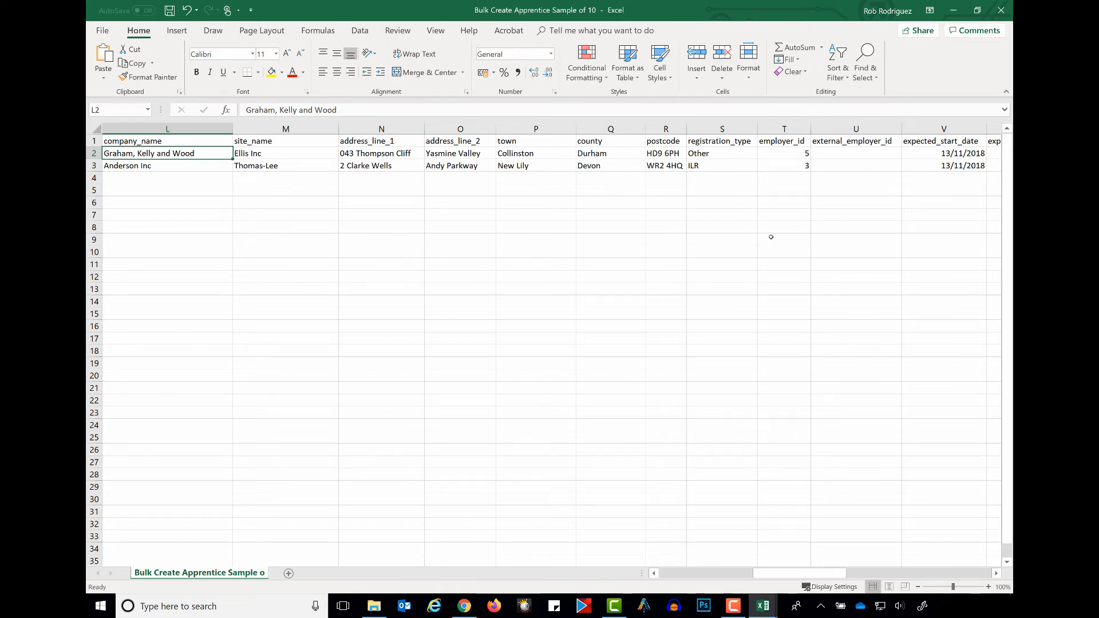
left_click(795, 155)
left_click(785, 166)
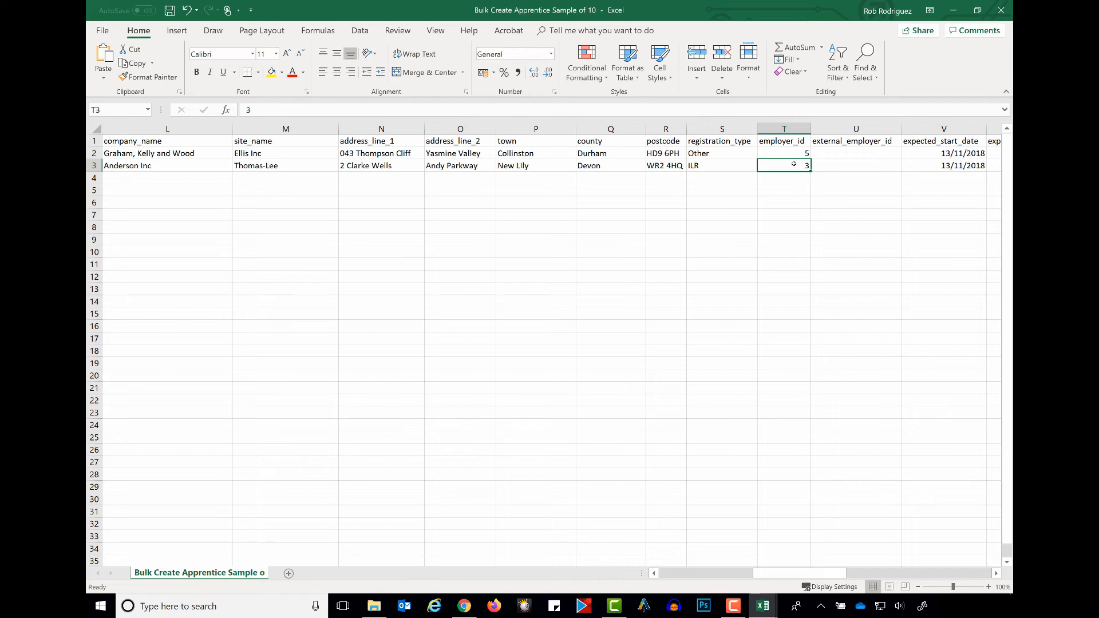
left_click(792, 156)
left_click(791, 166)
Review the expected start, EPA-ready and completion dates, plus the mentor, parental consent and assessor columns.
left_click(997, 573)
left_click(996, 573)
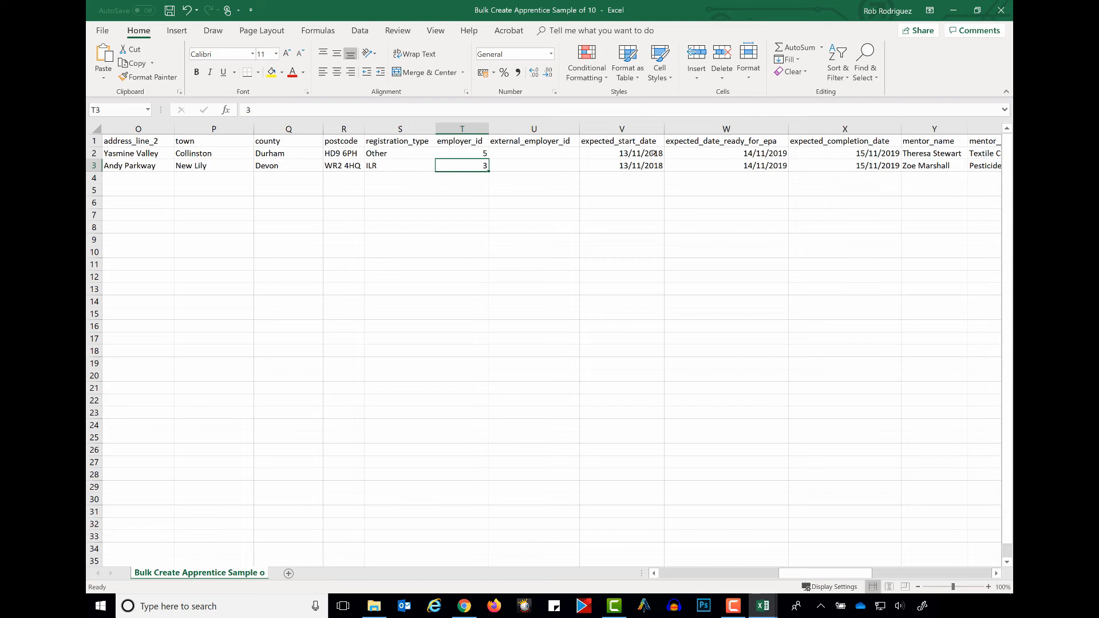
left_click(718, 166)
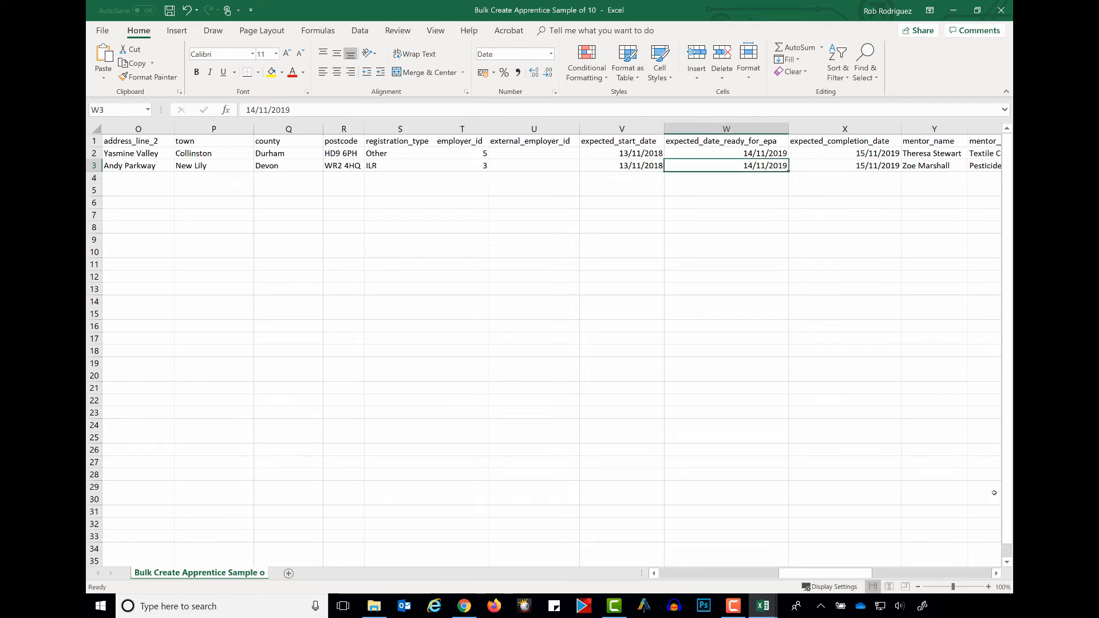
left_click(997, 573)
left_click(997, 573)
left_click(997, 573)
left_click(997, 573)
left_click(997, 573)
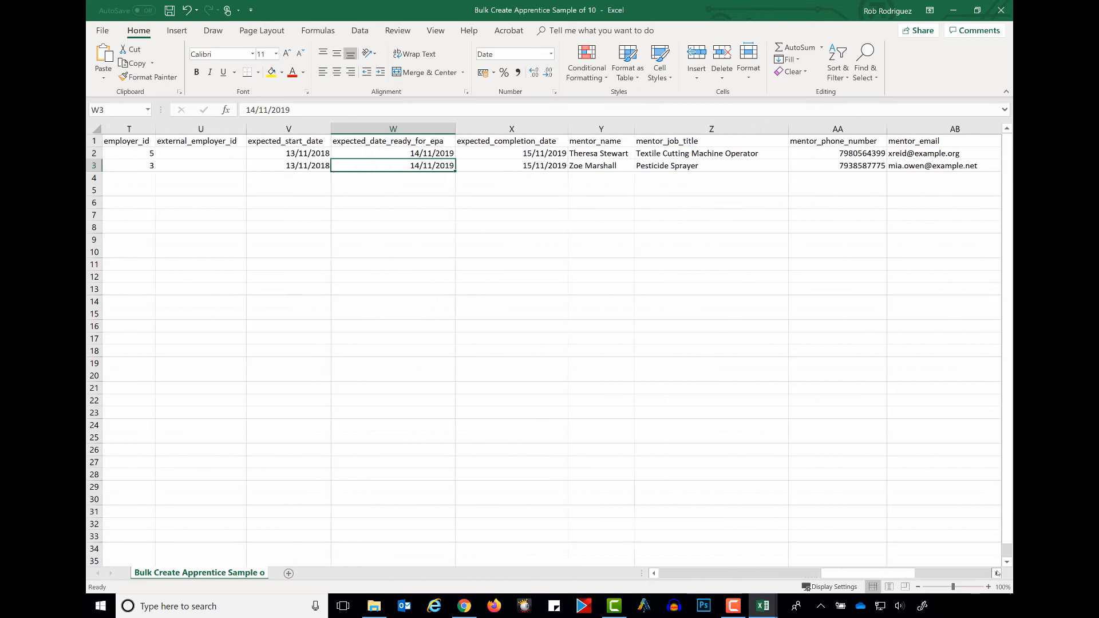
left_click(998, 573)
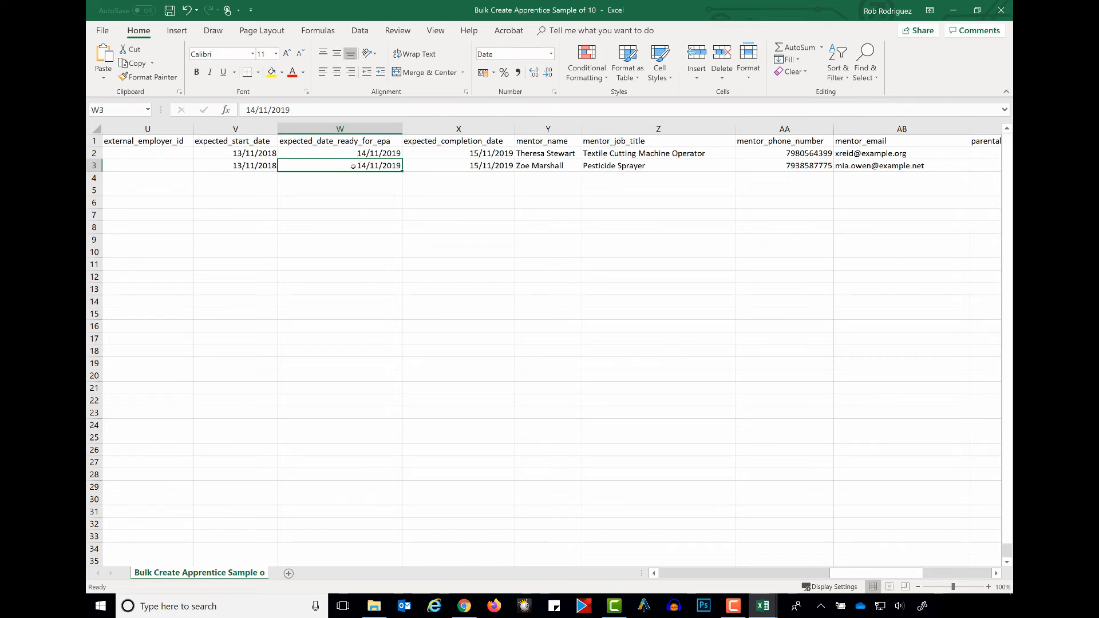
left_click(998, 575)
left_click(998, 575)
left_click(998, 575)
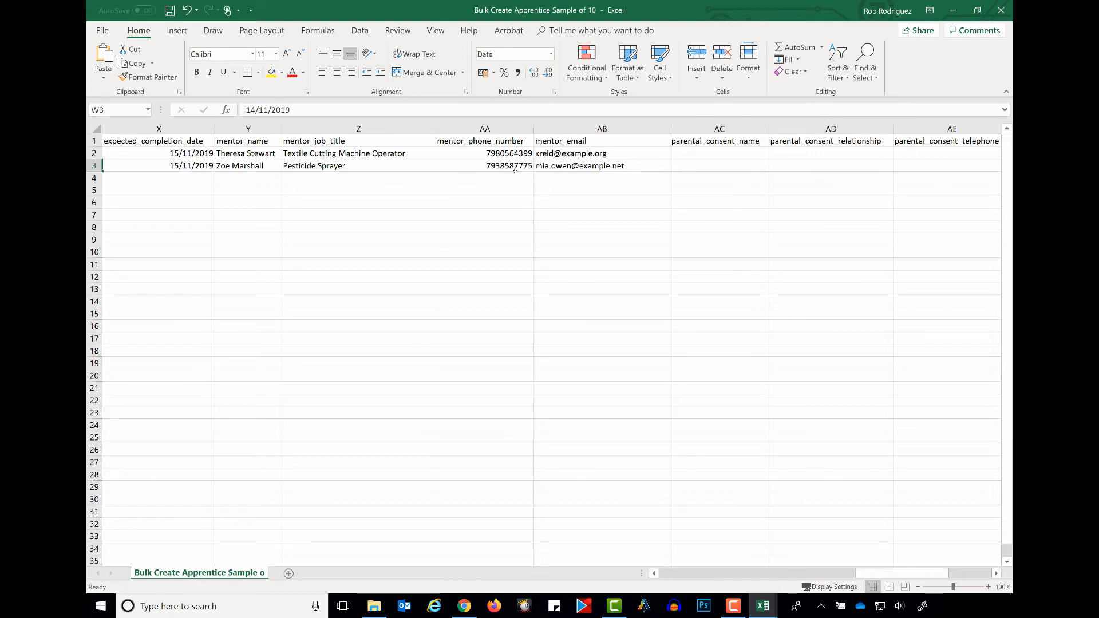
left_click(996, 572)
left_click(997, 573)
left_click(996, 573)
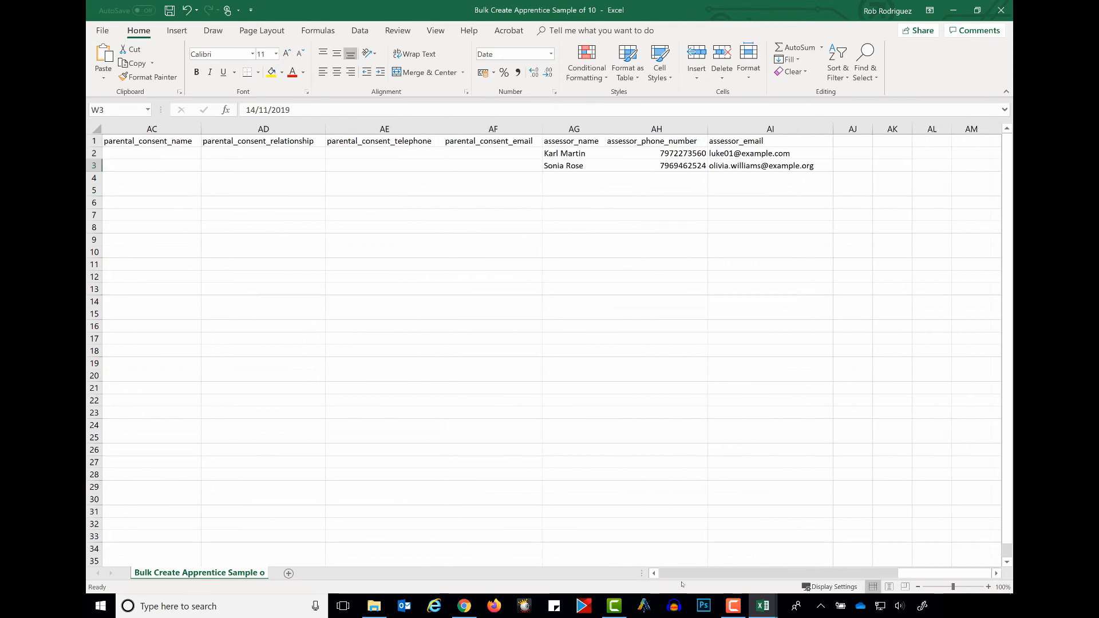
Delete the four parental consent columns, from parental_consent_name through parental_consent_email.
left_click(653, 573)
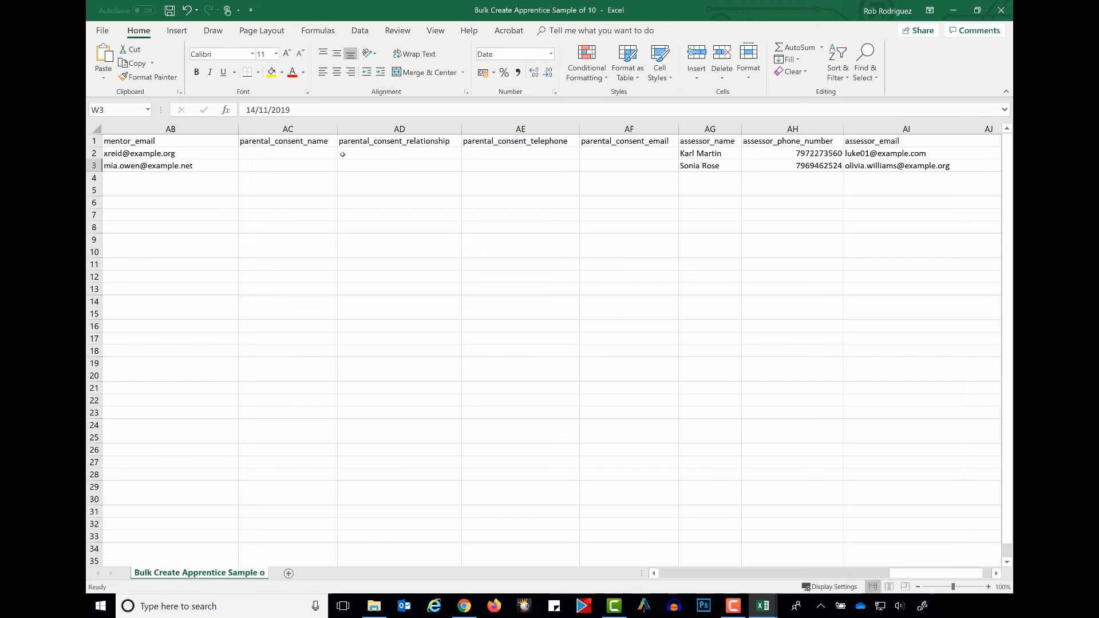
left_click(258, 124)
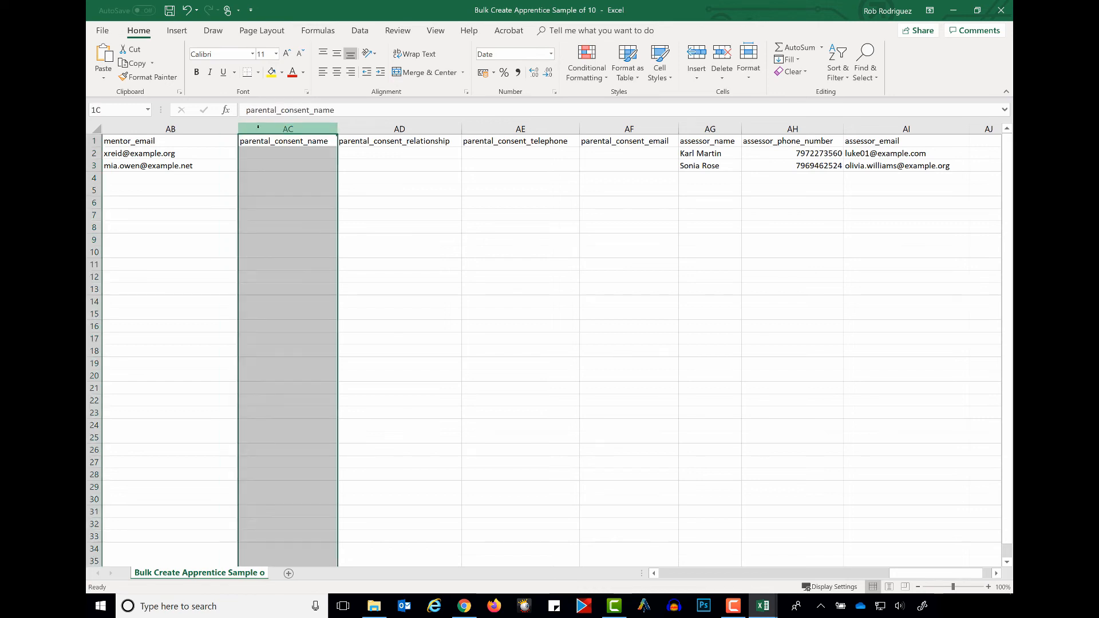
left_click_drag(333, 128, 630, 127)
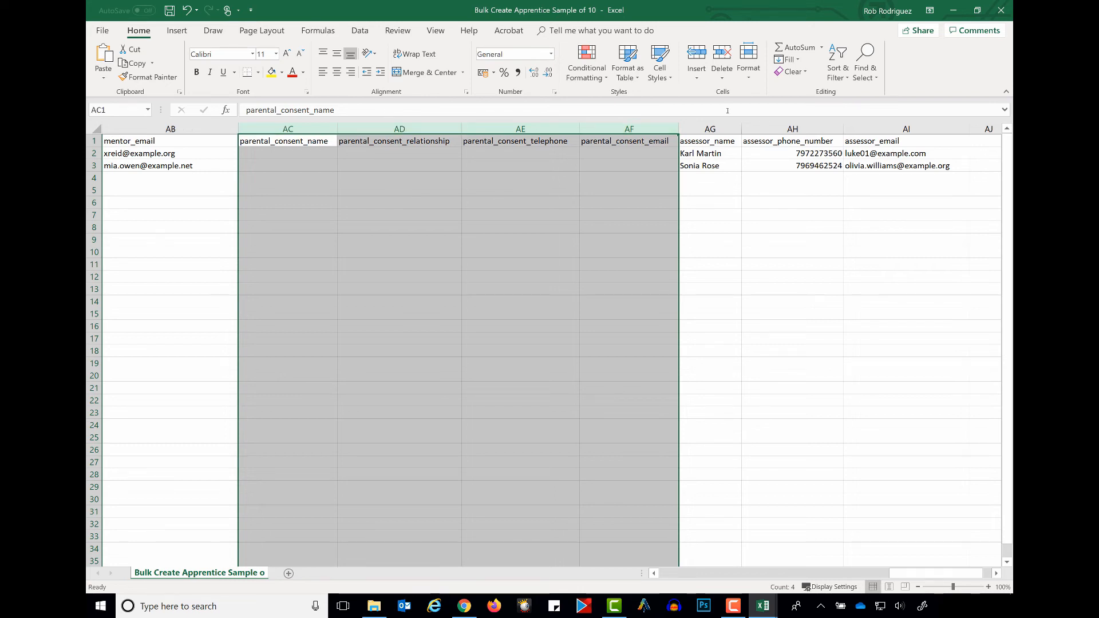
left_click(723, 80)
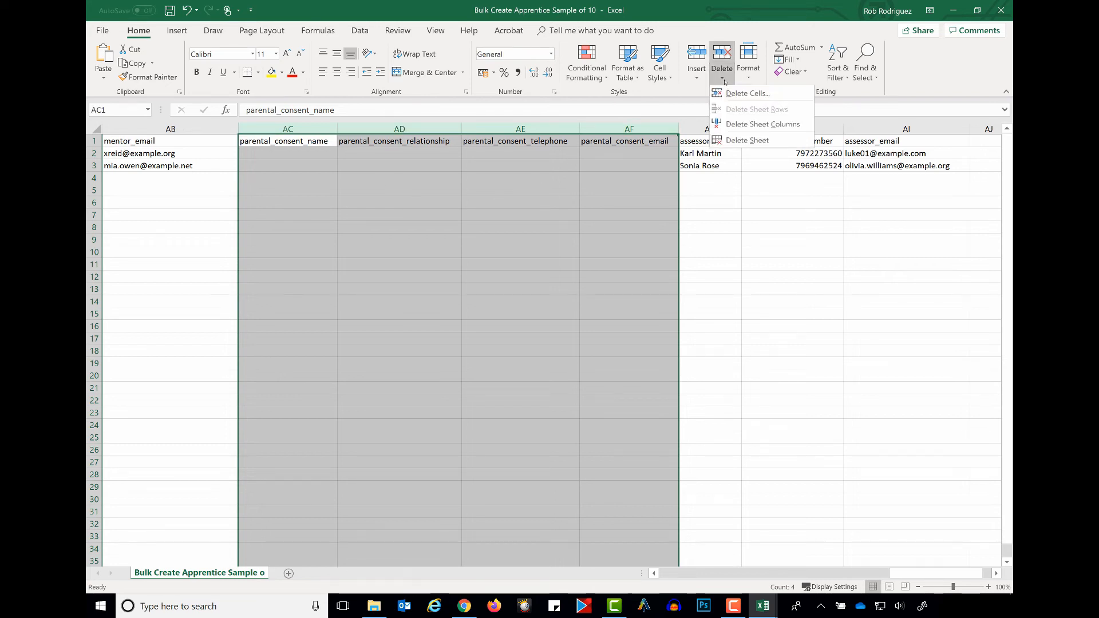
left_click(736, 125)
left_click(407, 255)
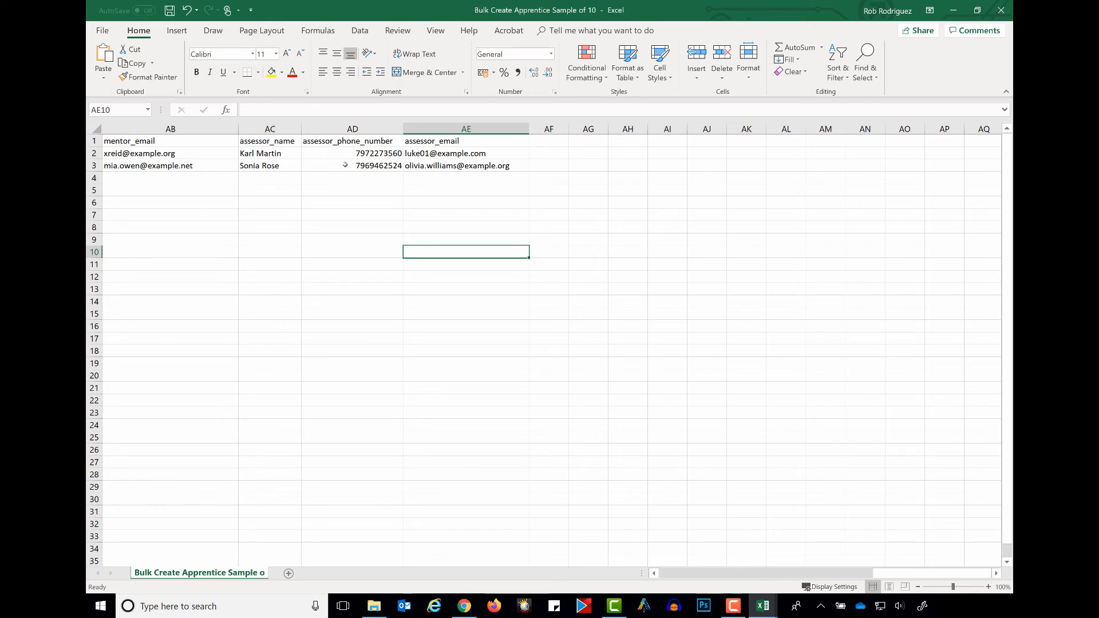
Return to the first columns of the apprentice sheet and save the CSV file.
left_click(653, 573)
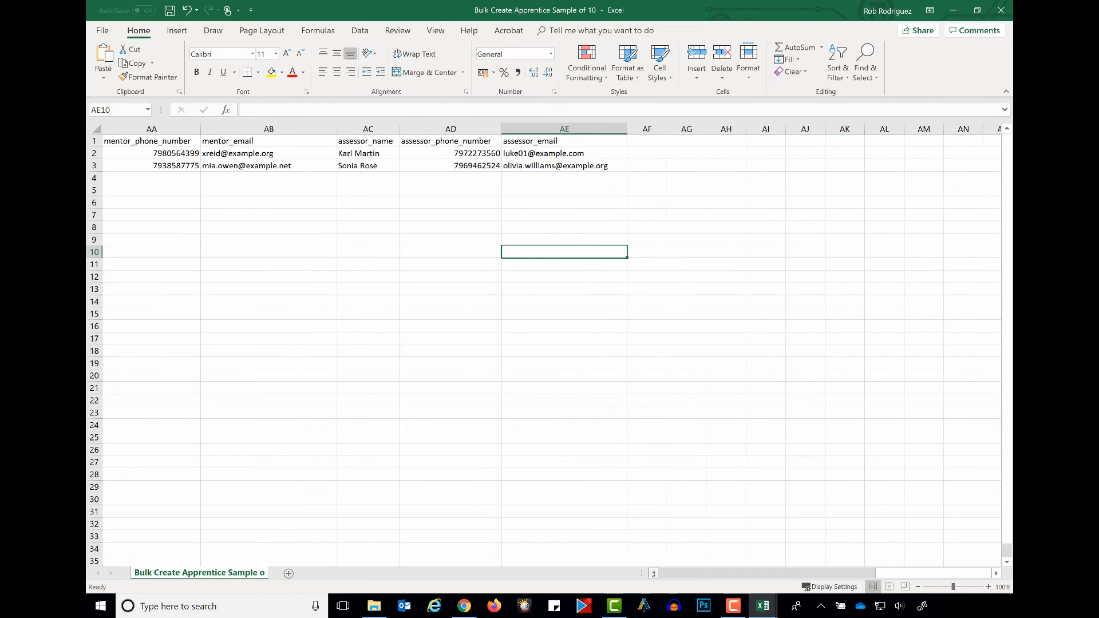
left_click(653, 573)
left_click(653, 573)
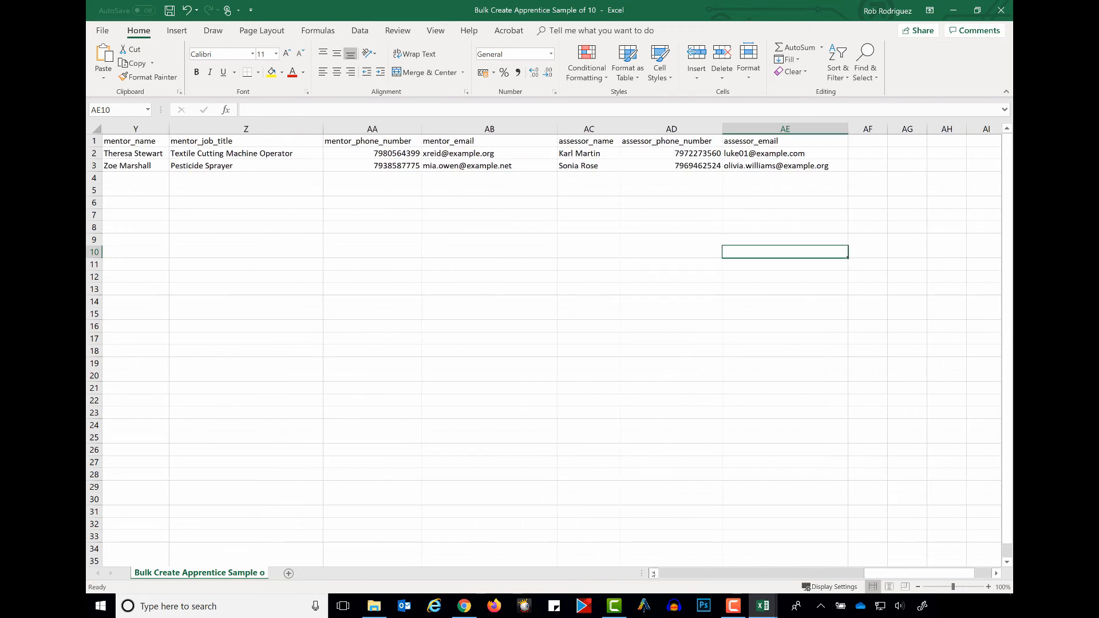
left_click(653, 573)
left_click(653, 573)
left_click(653, 573)
left_click(653, 573)
left_click_drag(653, 573, 653, 573)
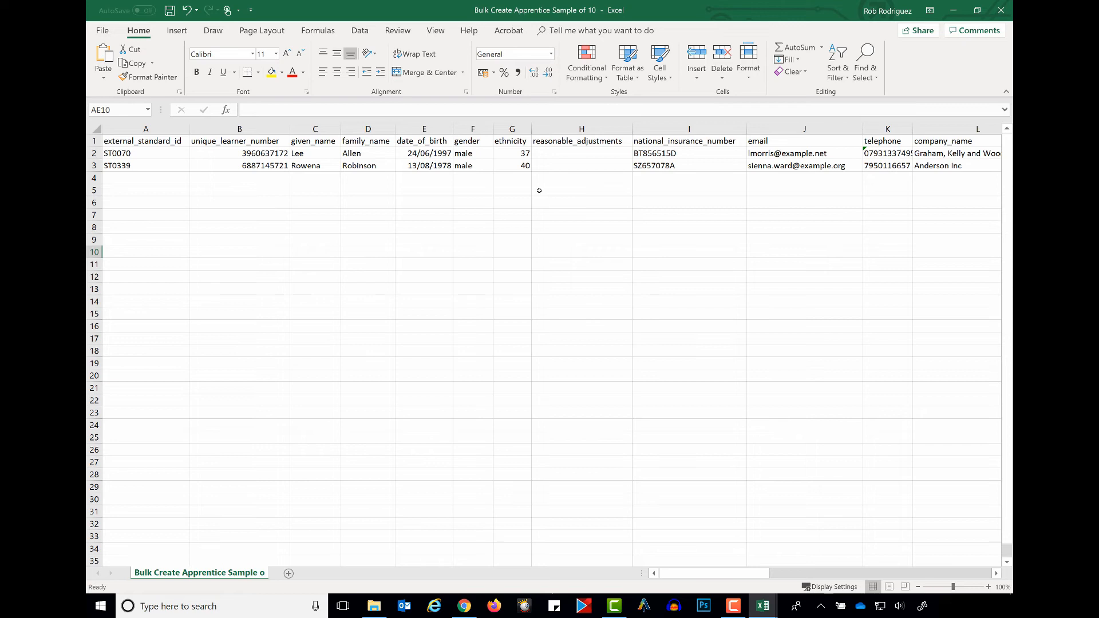
left_click(169, 10)
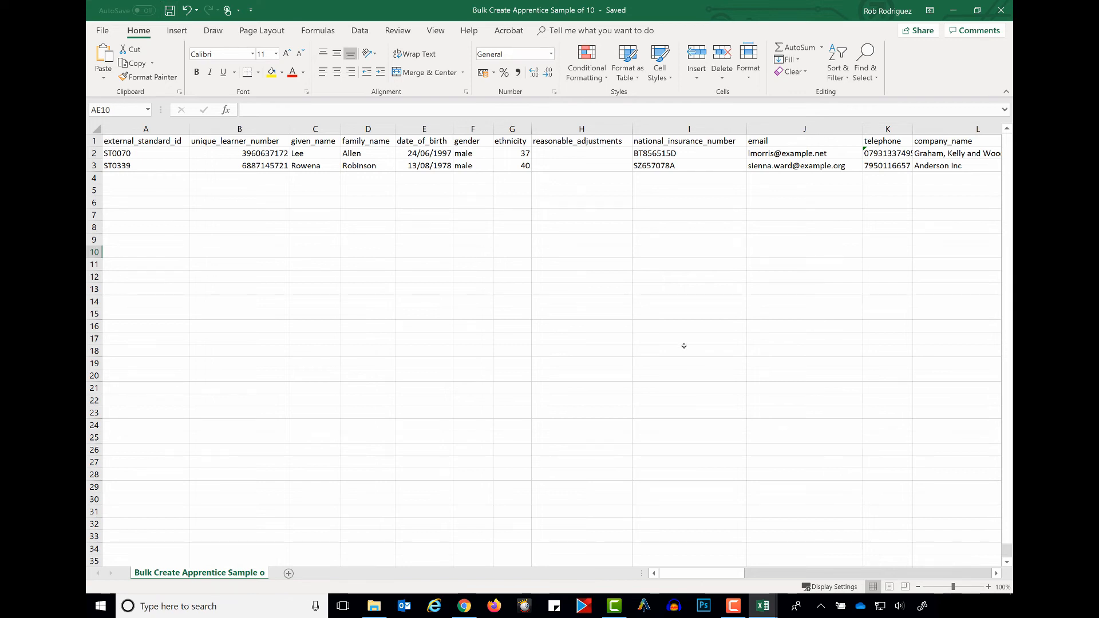
Switch to the Bulk Upload page in Chrome and upload Bulk Create Apprentice Sample of 10 with the Create Apprentice action.
left_click(467, 609)
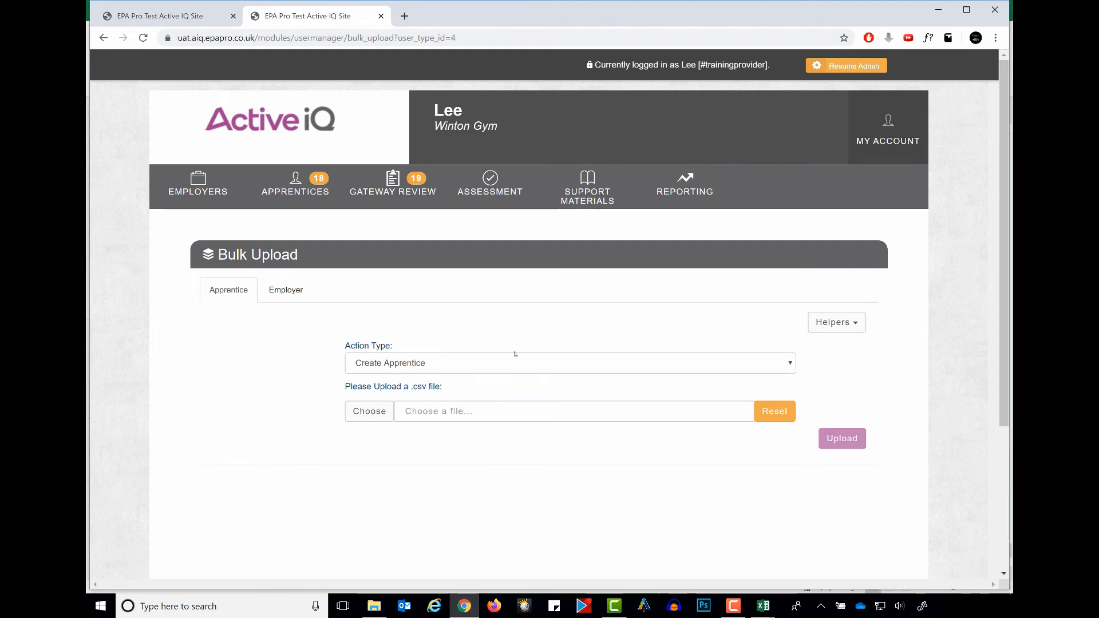
left_click(373, 413)
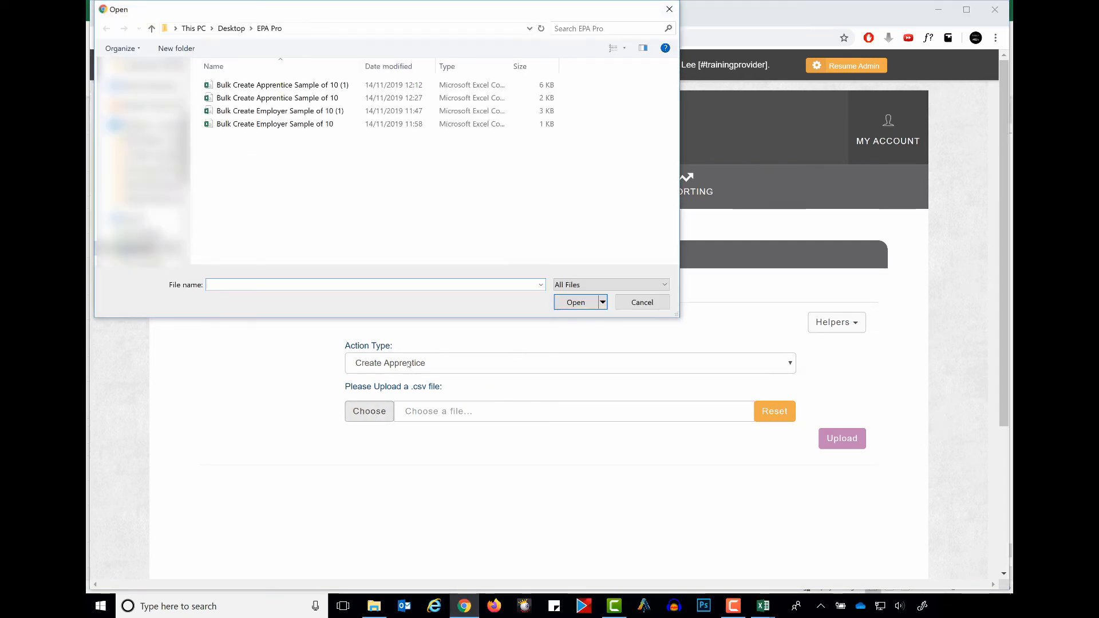
left_click(263, 99)
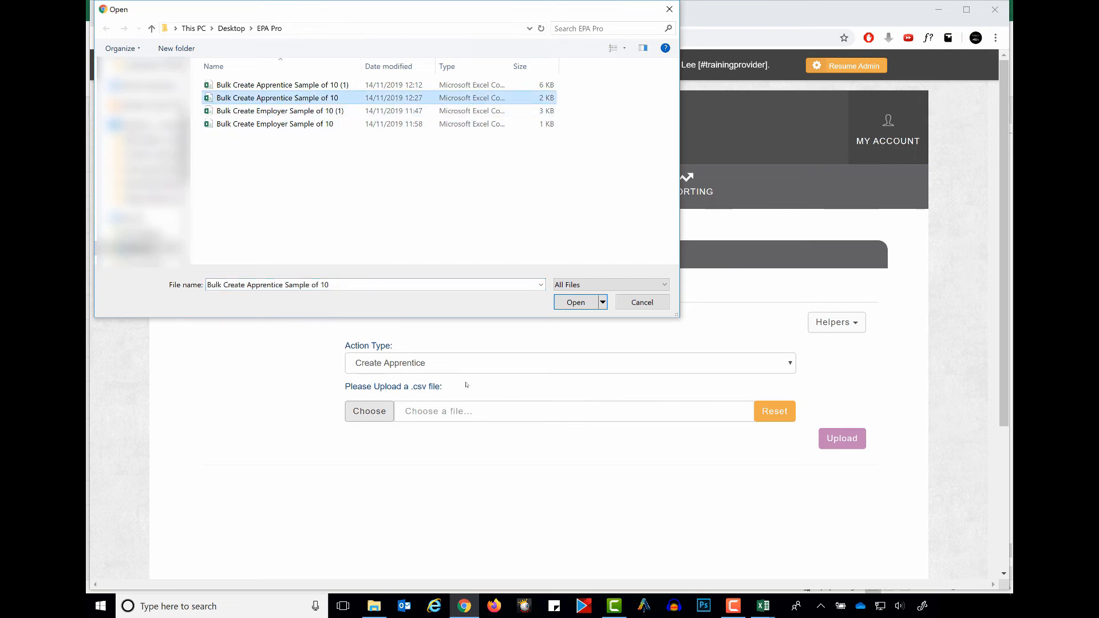
left_click(576, 303)
left_click(859, 439)
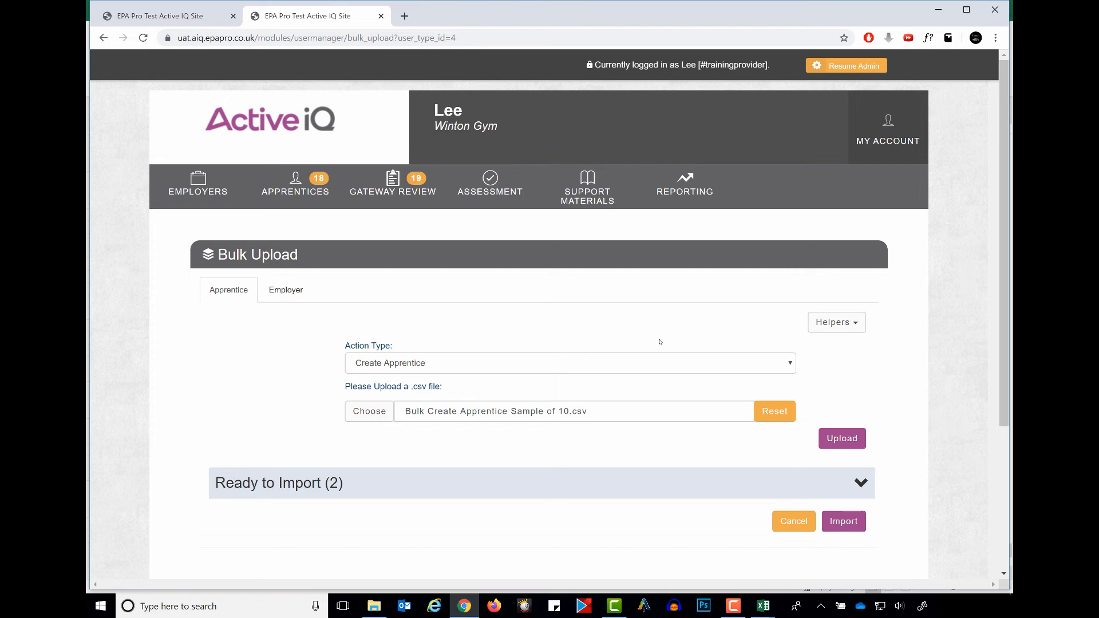
Import the uploaded apprentice records and confirm the import.
scroll(658, 342, "down", 1)
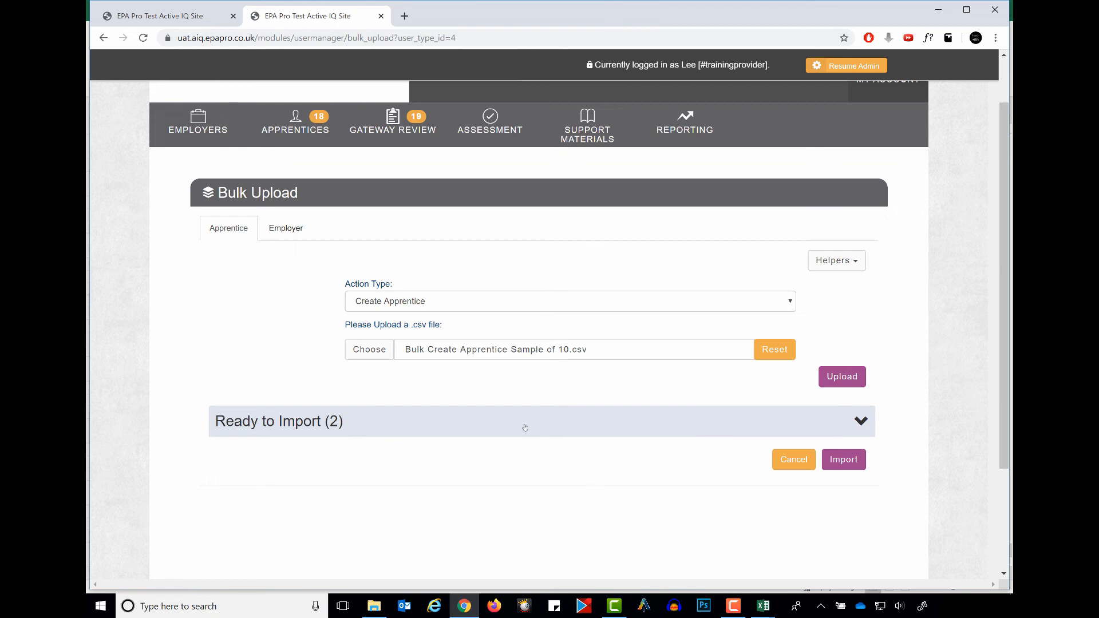
left_click(851, 461)
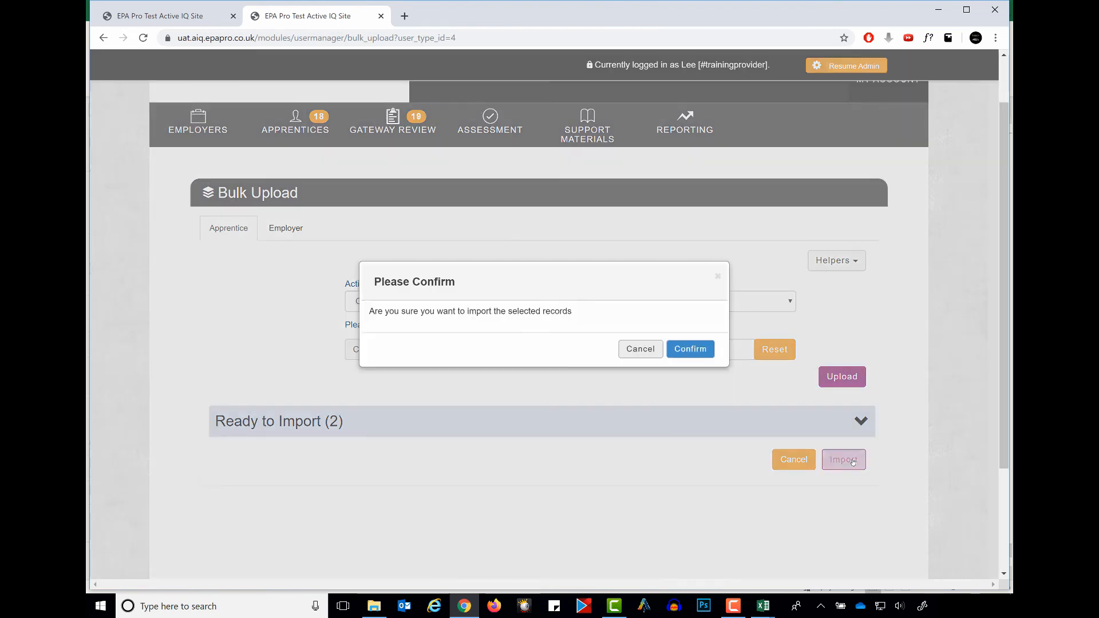
left_click(697, 347)
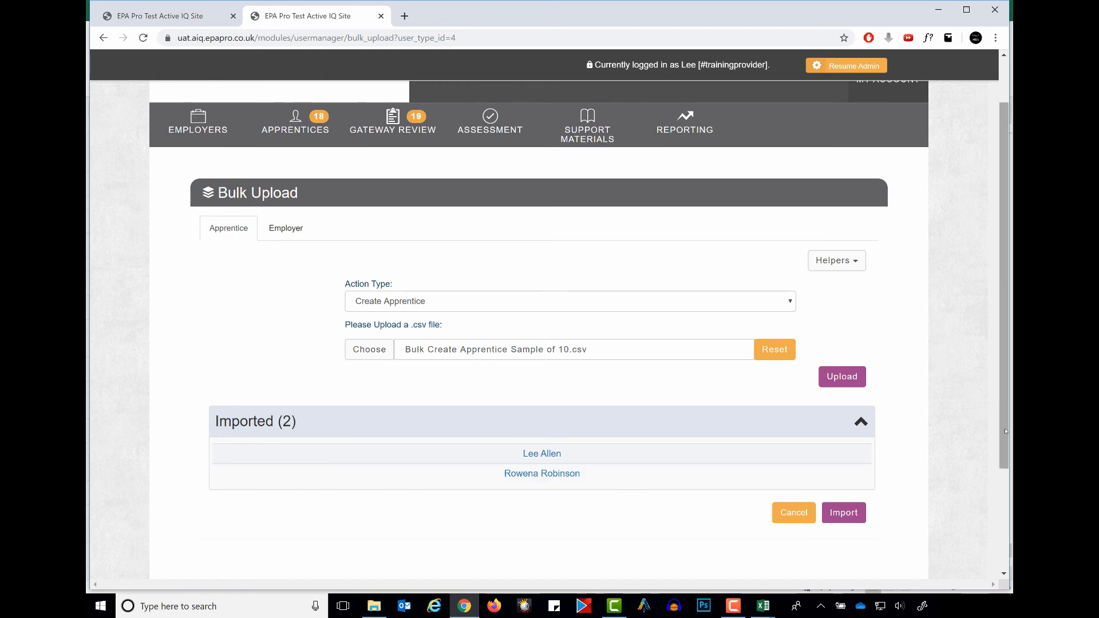
Go to Manage Apprentices and open the first listed apprentice's record for editing.
scroll(916, 484, "down", 2)
scroll(874, 484, "up", 3)
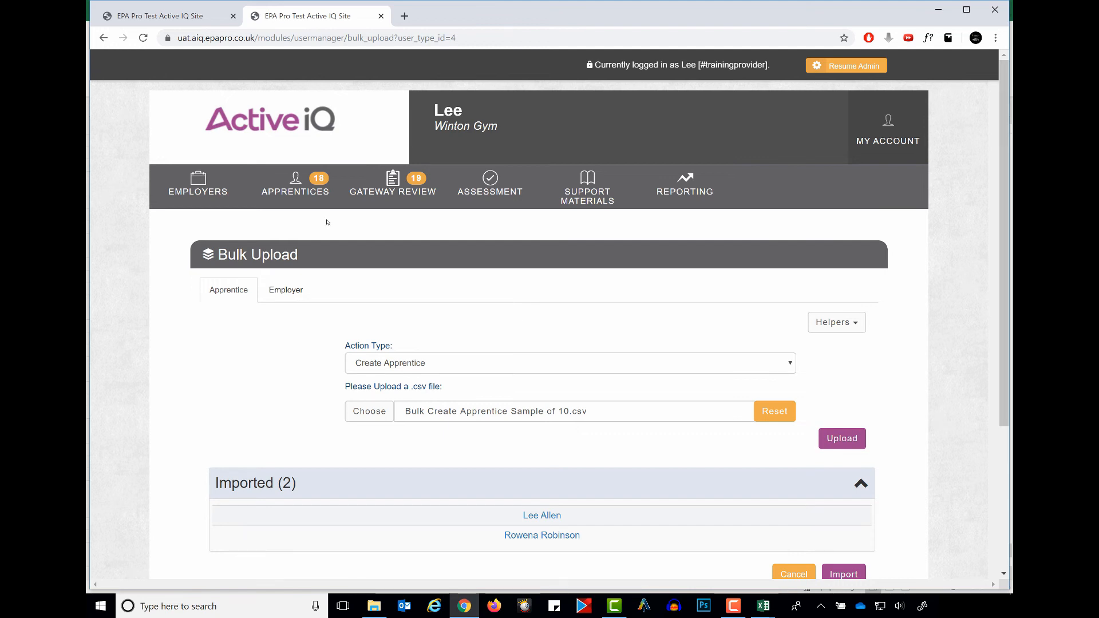
mouse_move(296, 178)
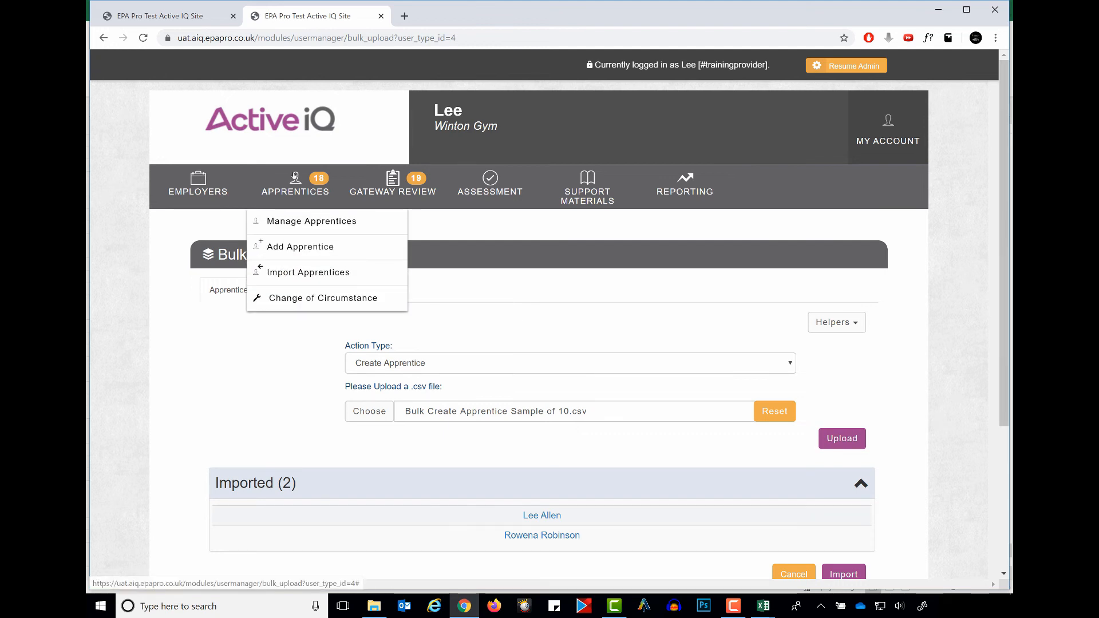
left_click(289, 223)
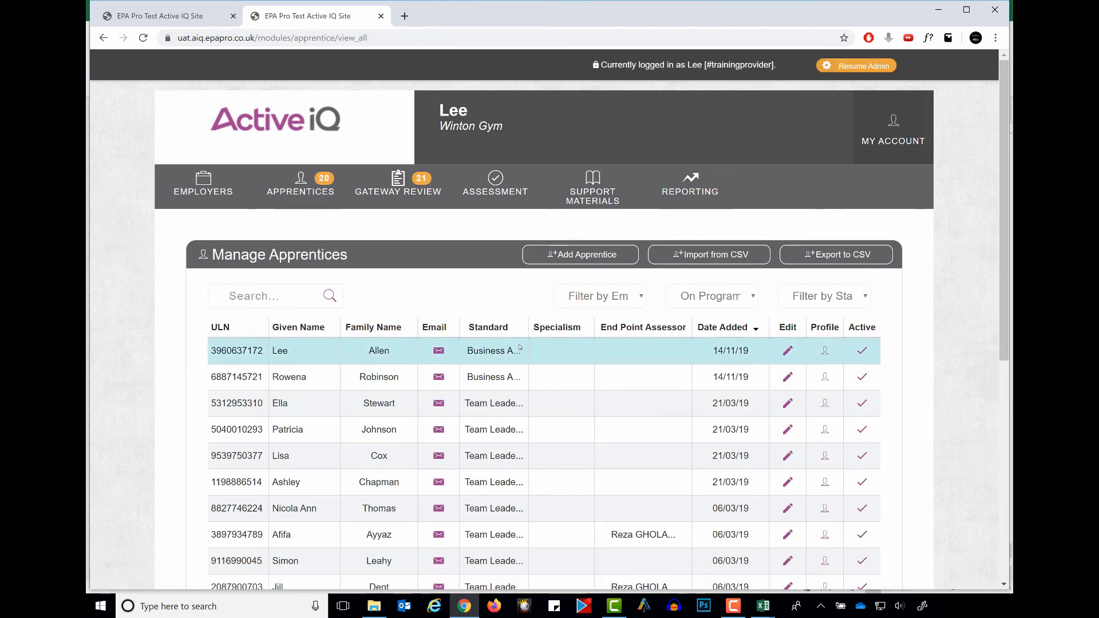
left_click(785, 349)
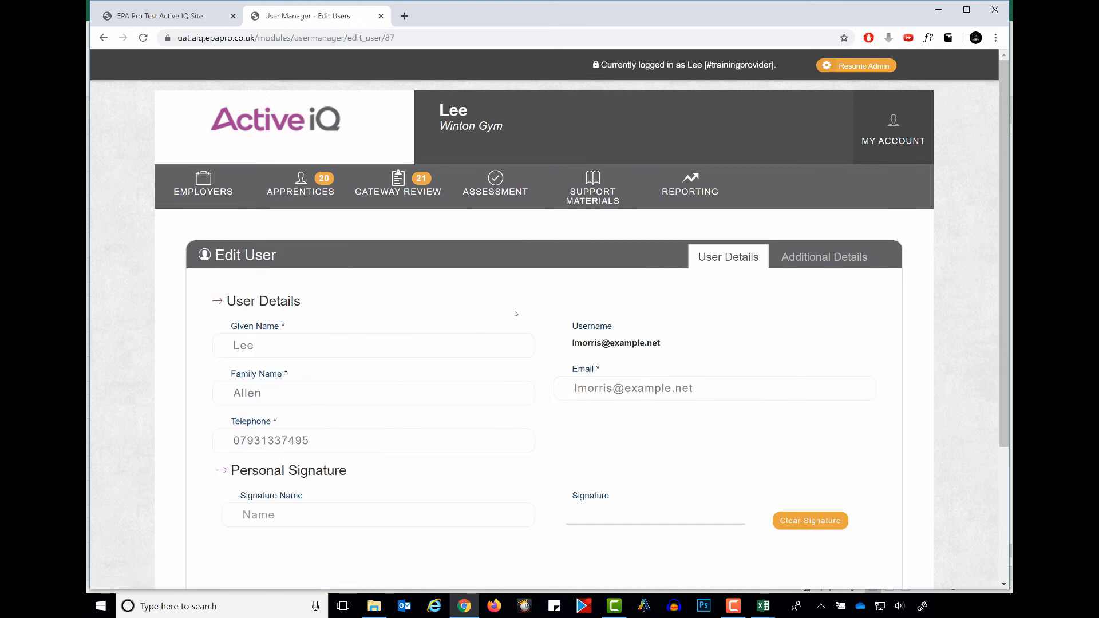
Review the apprentice's User Details and Additional Details, from the system ID through to the available employer assignments.
scroll(517, 340, "down", 1)
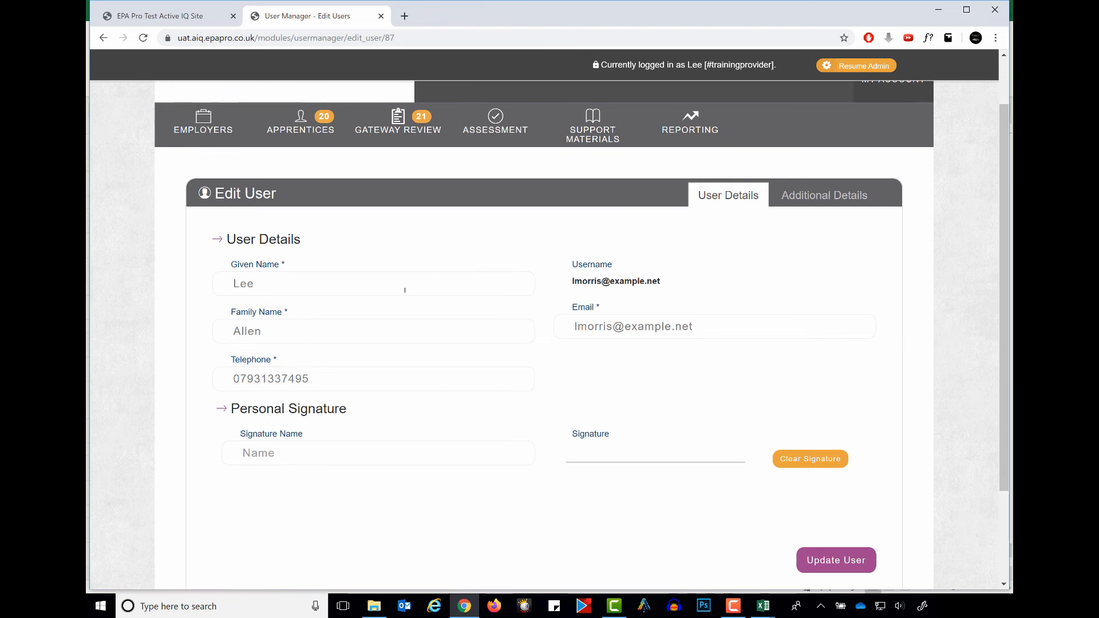
left_click(802, 194)
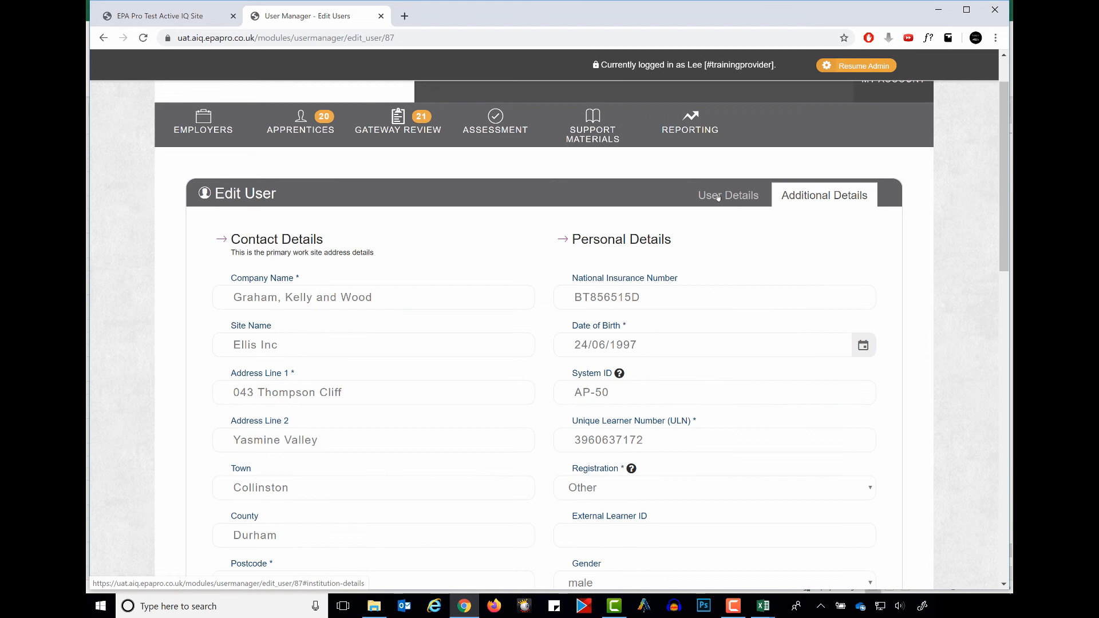
scroll(673, 279, "down", 1)
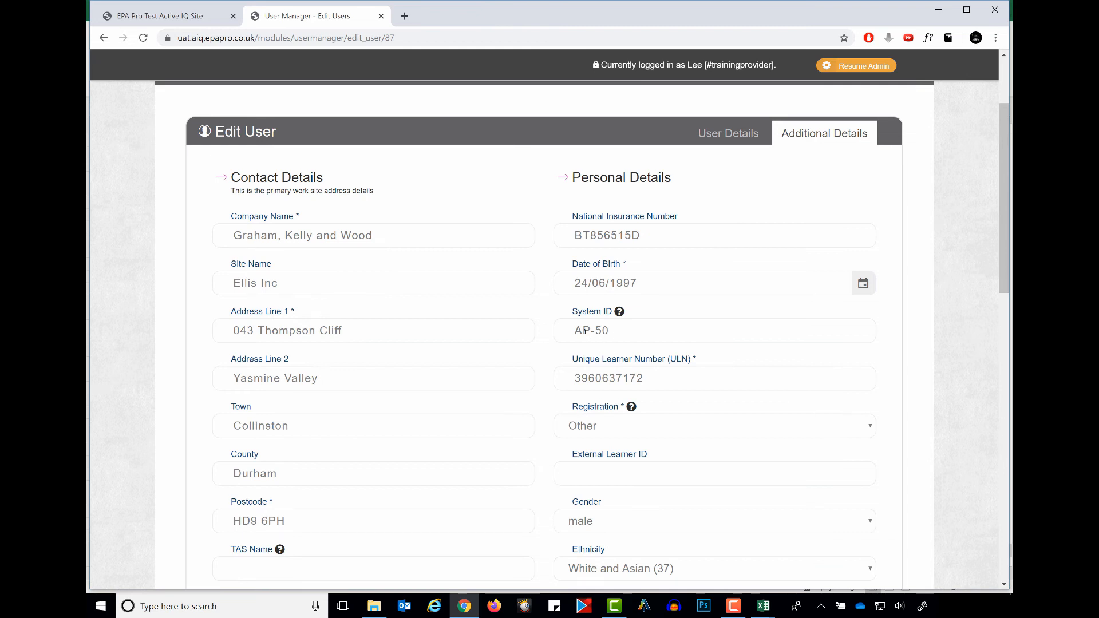
left_click(714, 333)
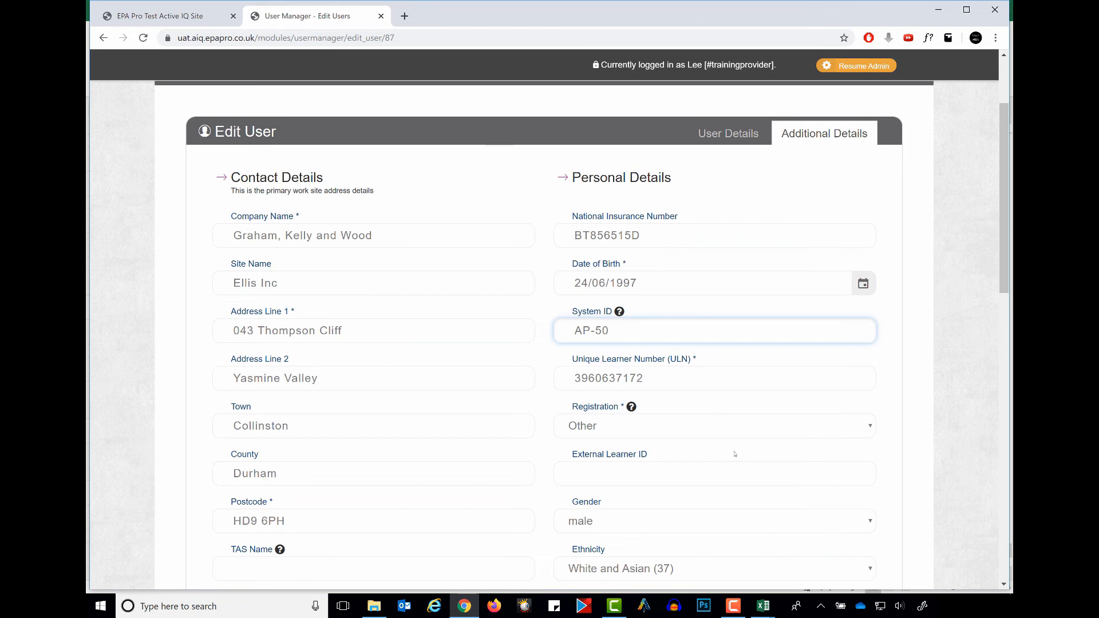
scroll(738, 444, "down", 2)
scroll(763, 458, "down", 8)
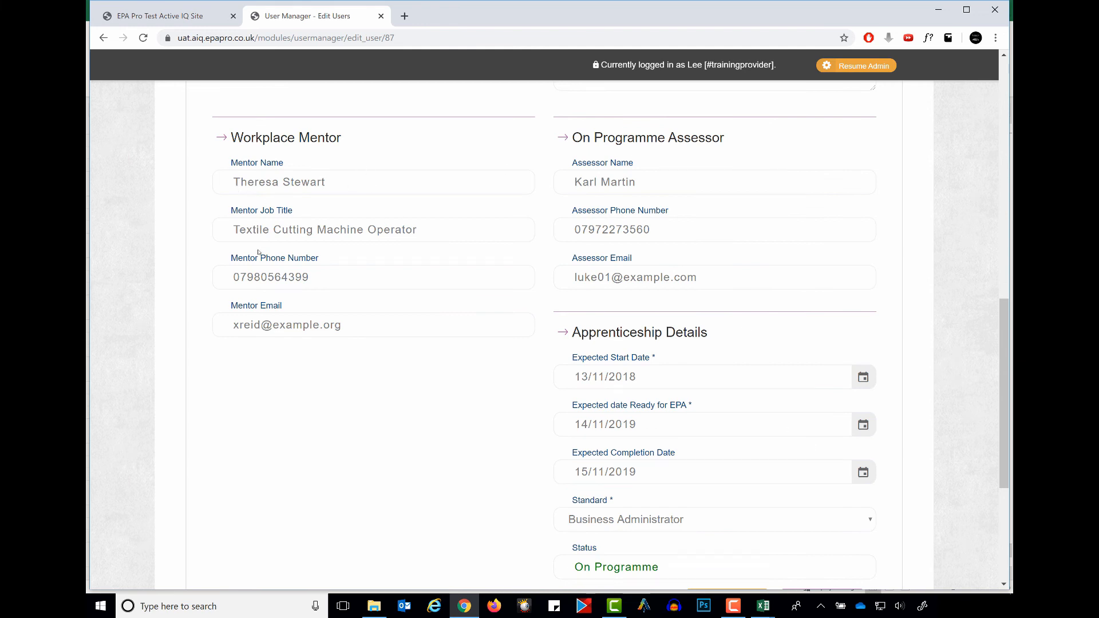
scroll(368, 448, "down", 5)
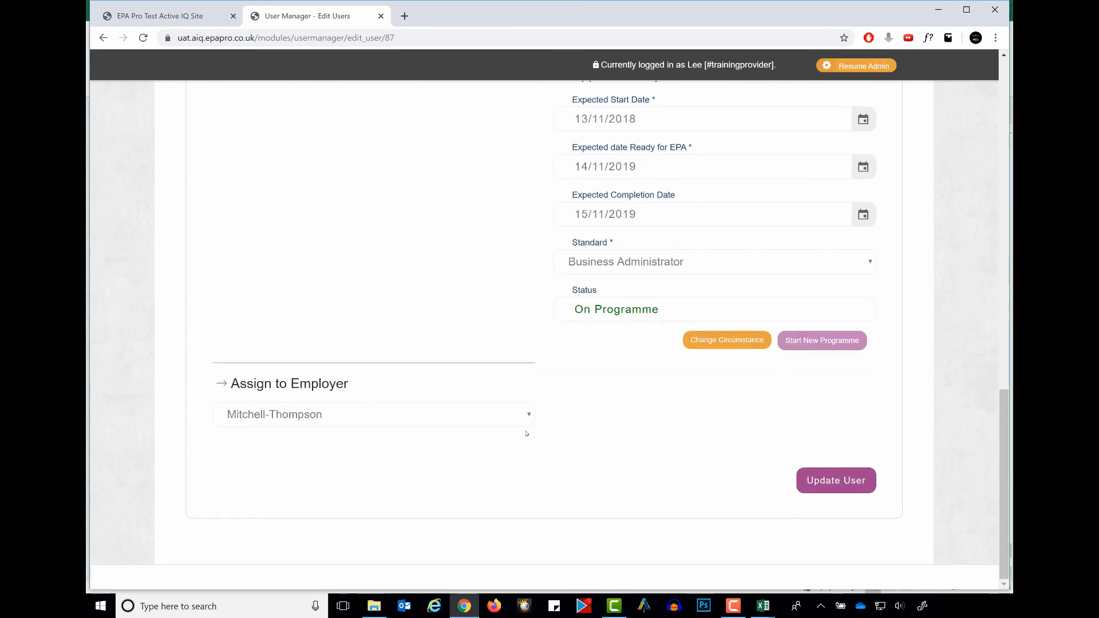
left_click(528, 415)
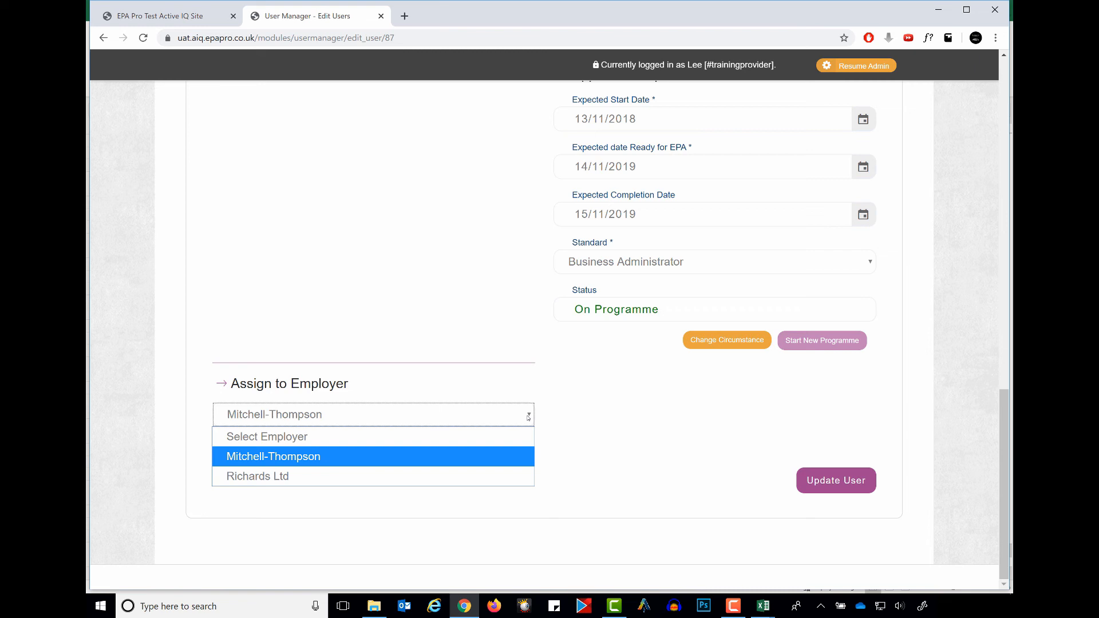
left_click(551, 413)
left_click(829, 481)
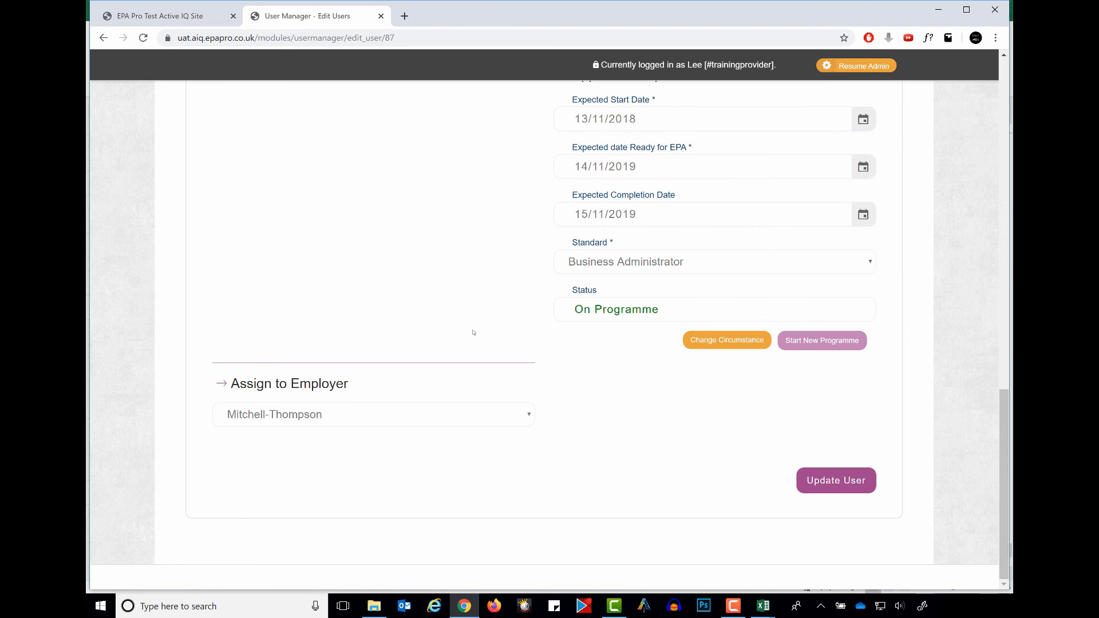
Go to the apprentice Bulk Upload page, download the Update Apprentice example CSV and open it in Excel.
scroll(473, 333, "up", 20)
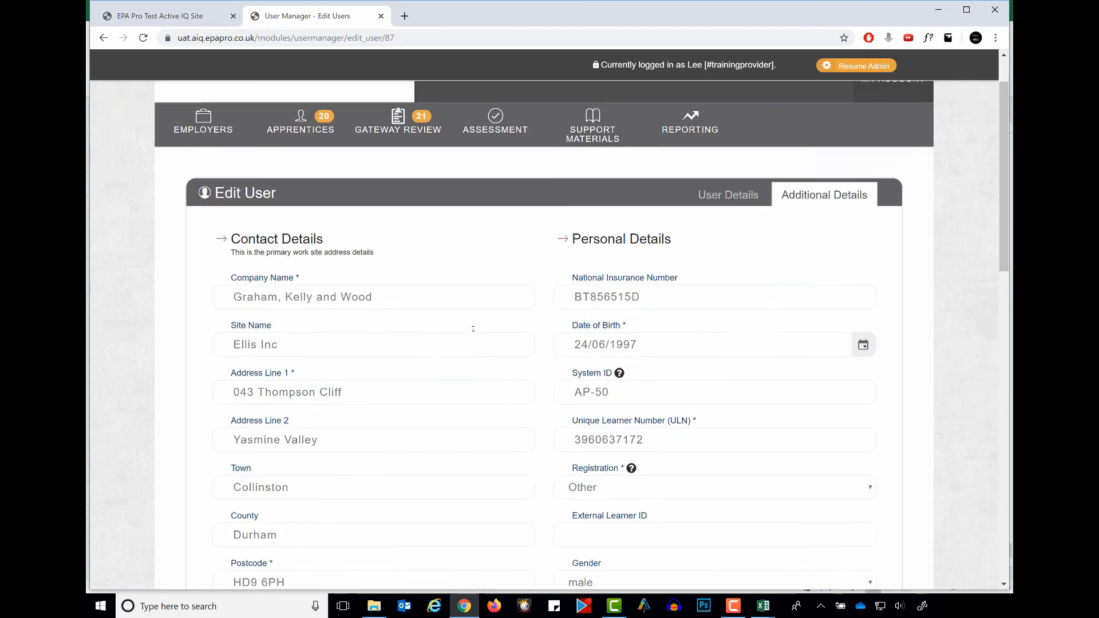
scroll(473, 328, "up", 1)
mouse_move(316, 212)
left_click(311, 273)
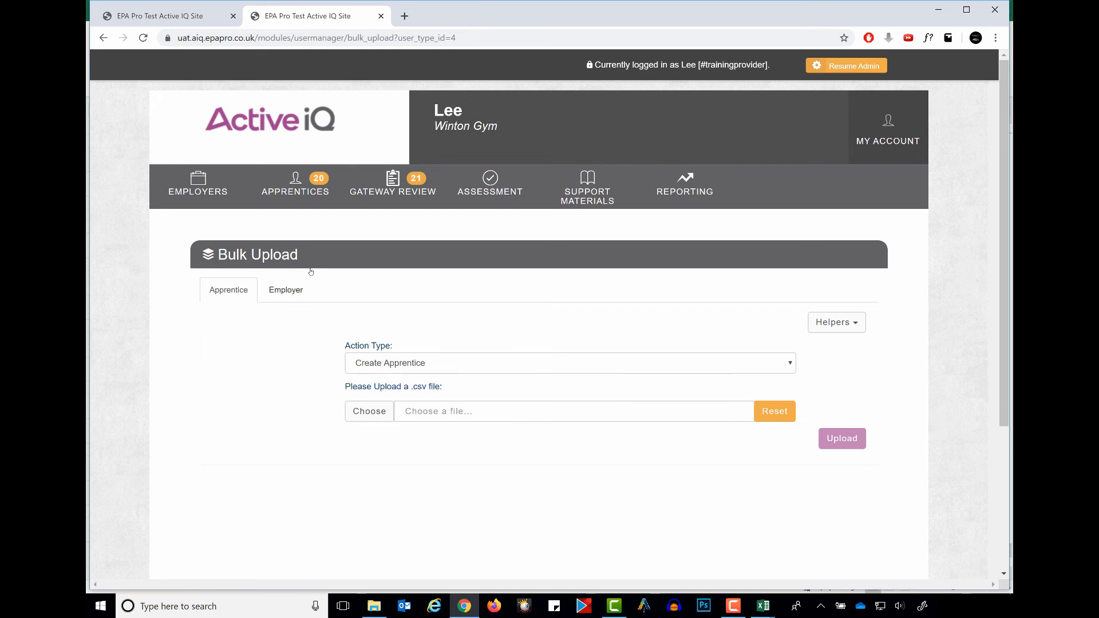
scroll(602, 408, "down", 1)
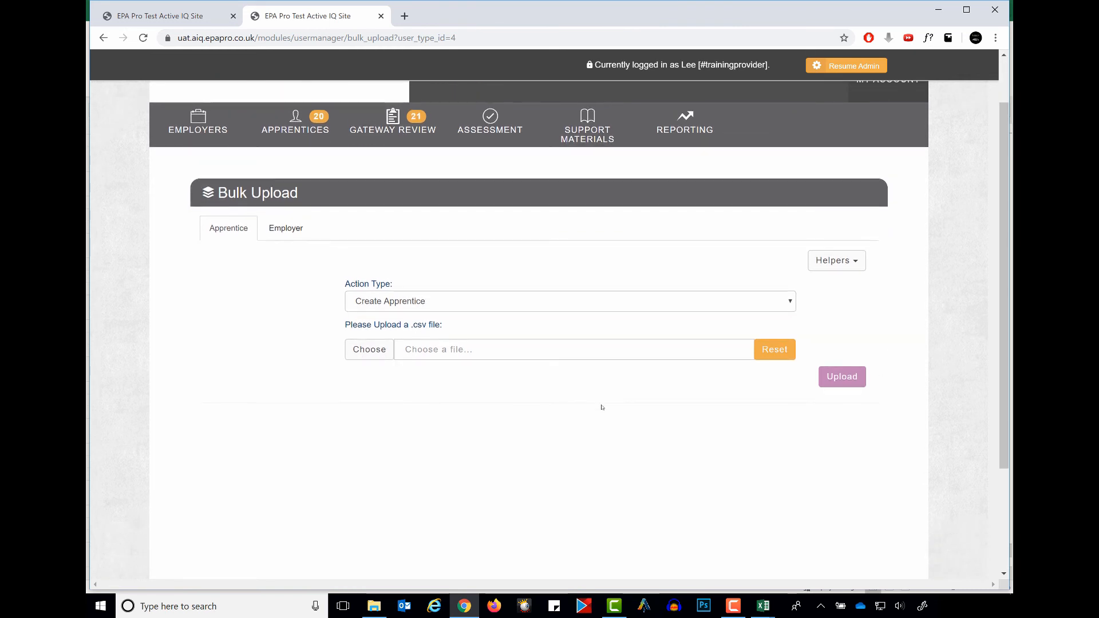
left_click(859, 261)
mouse_move(826, 278)
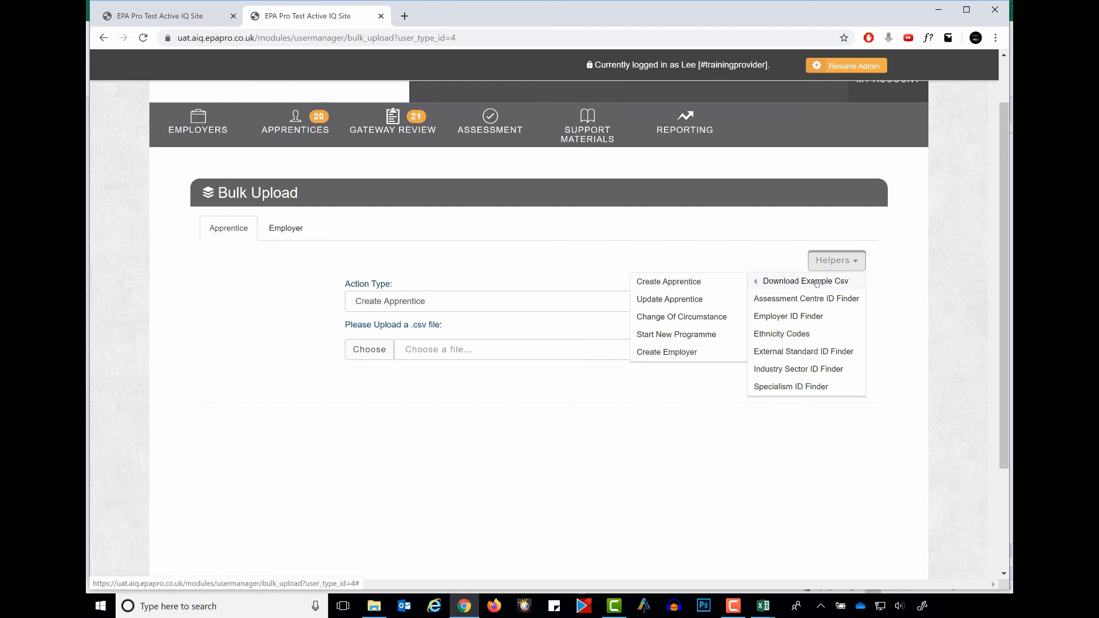
left_click(676, 297)
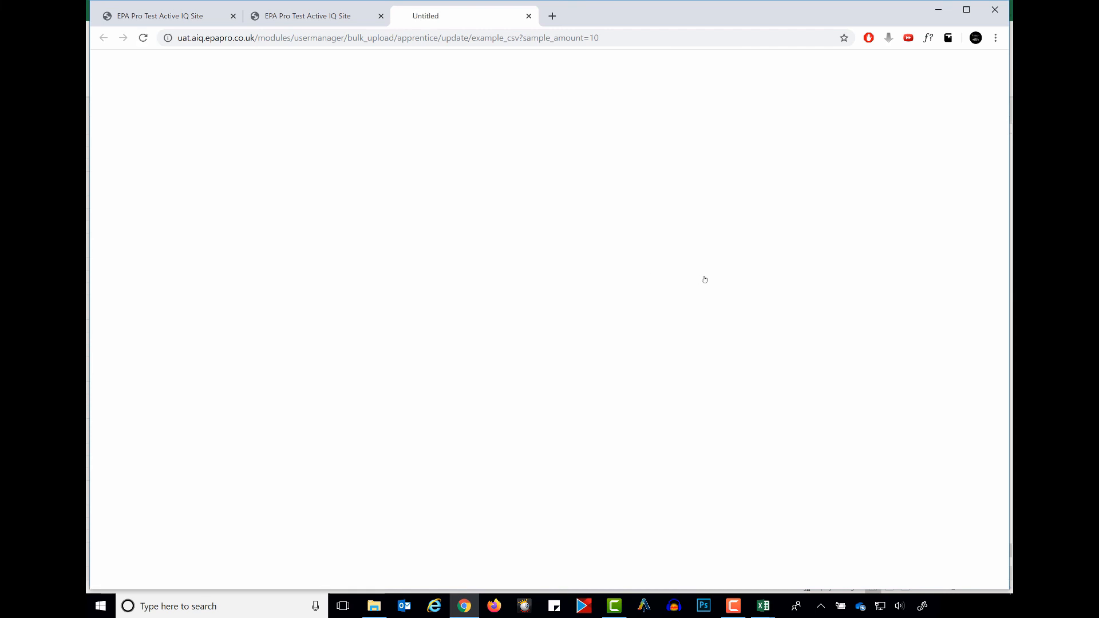
left_click(154, 573)
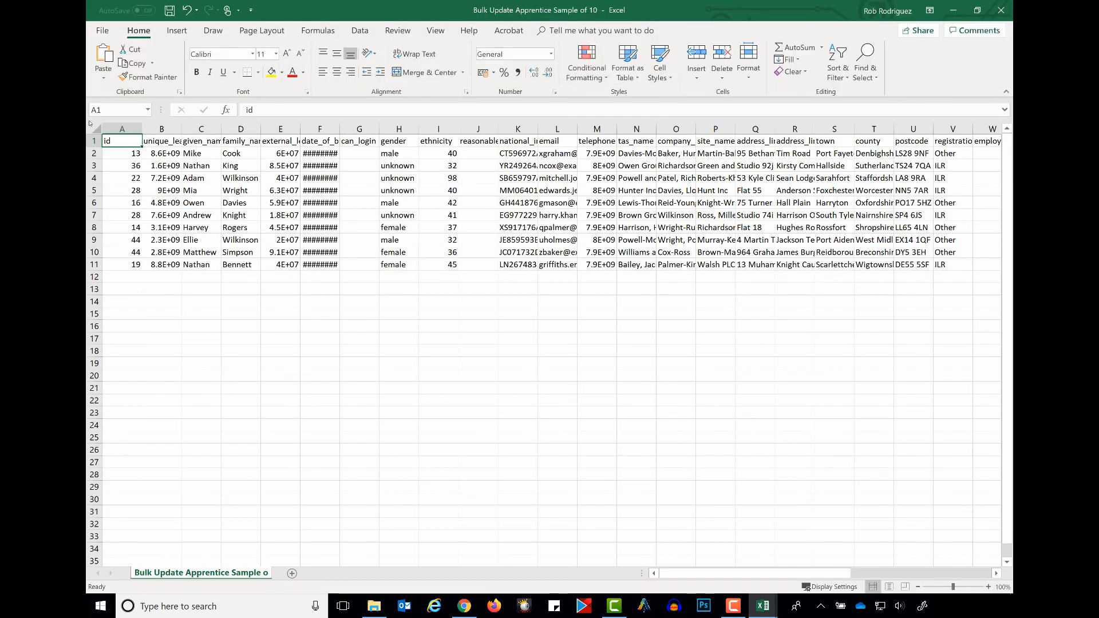
Auto-fit the width of all columns in the Bulk Update Apprentice sample sheet.
left_click(97, 128)
double_click(142, 129)
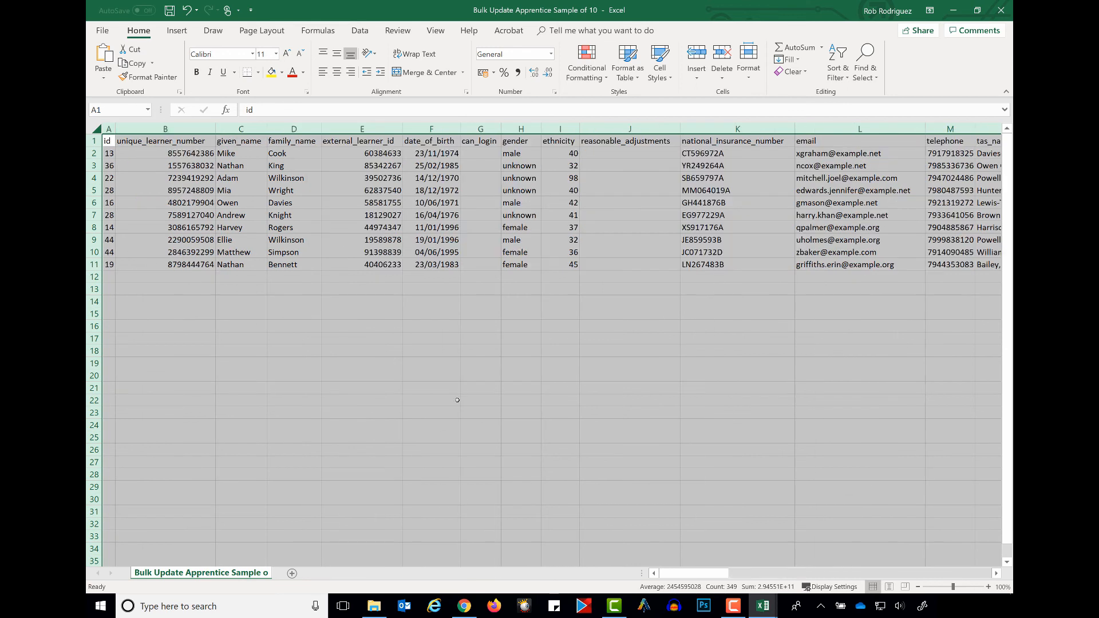
left_click(433, 361)
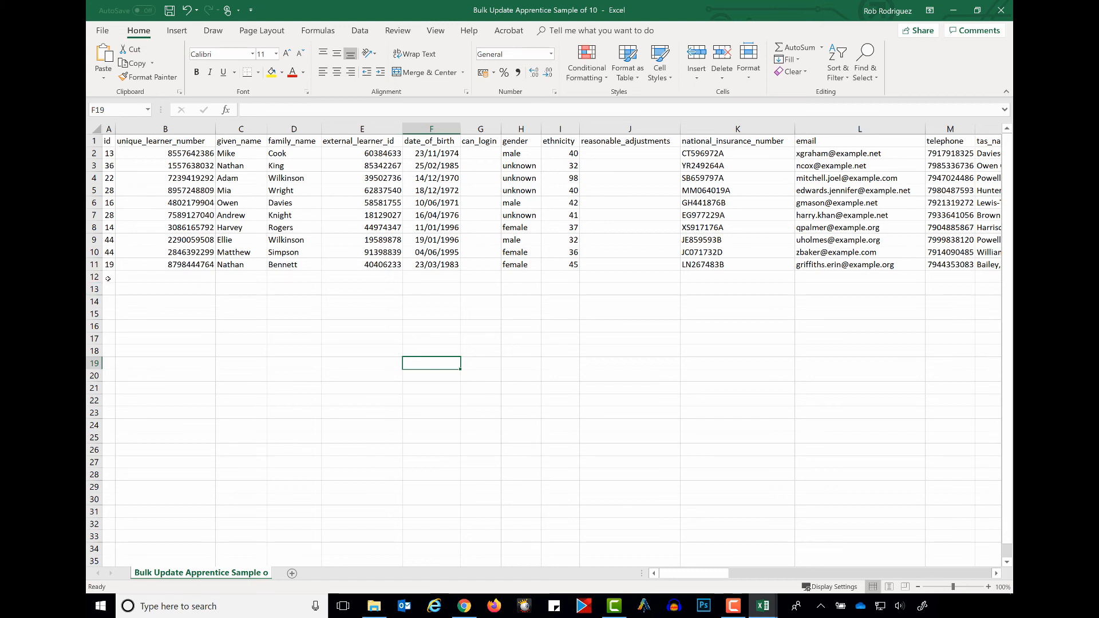
left_click(244, 304)
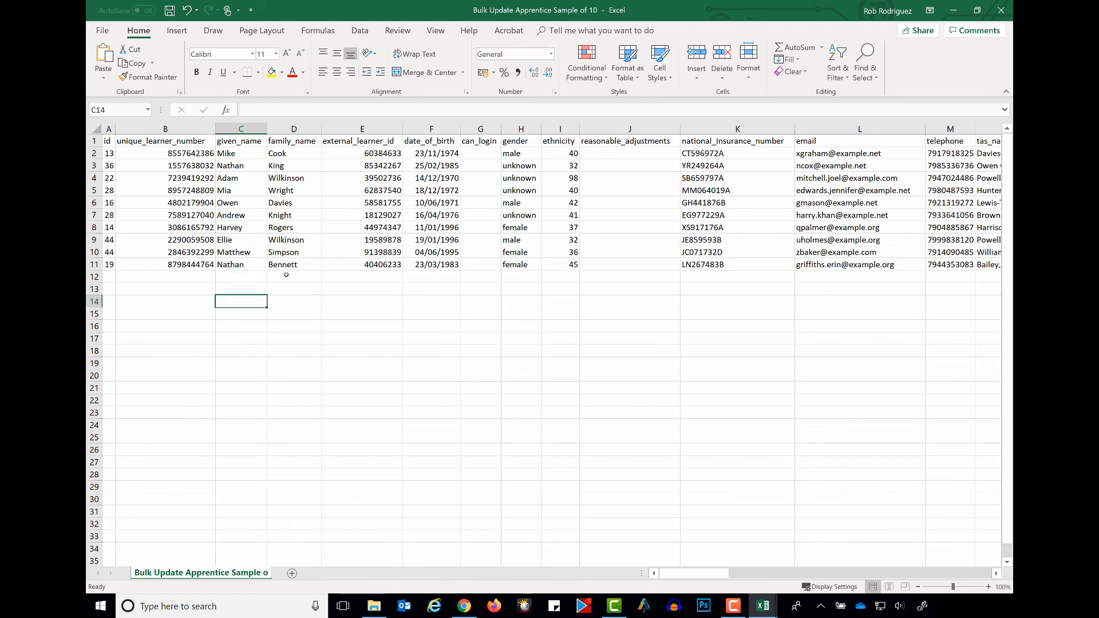
Delete the unique_learner_number column from the update sheet.
left_click(160, 127)
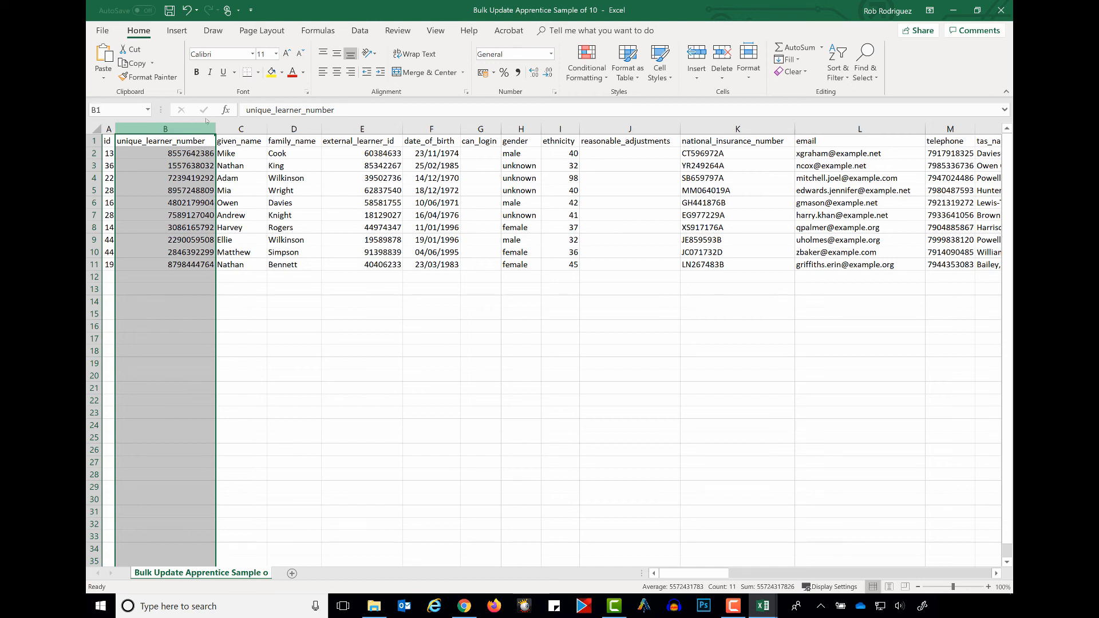
left_click(721, 78)
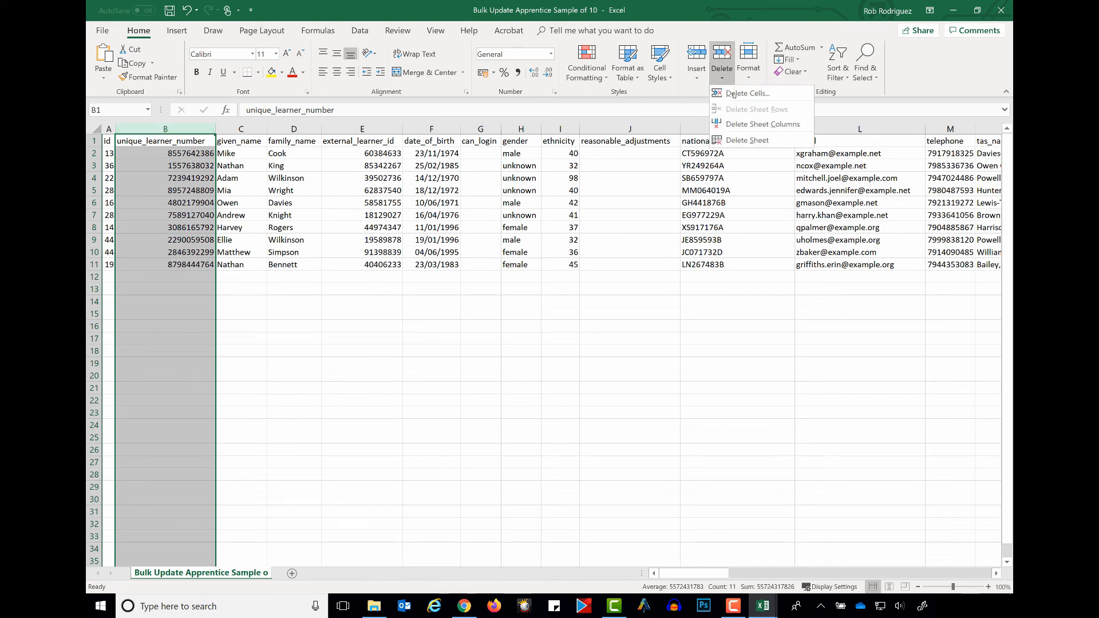
left_click(744, 122)
left_click(423, 404)
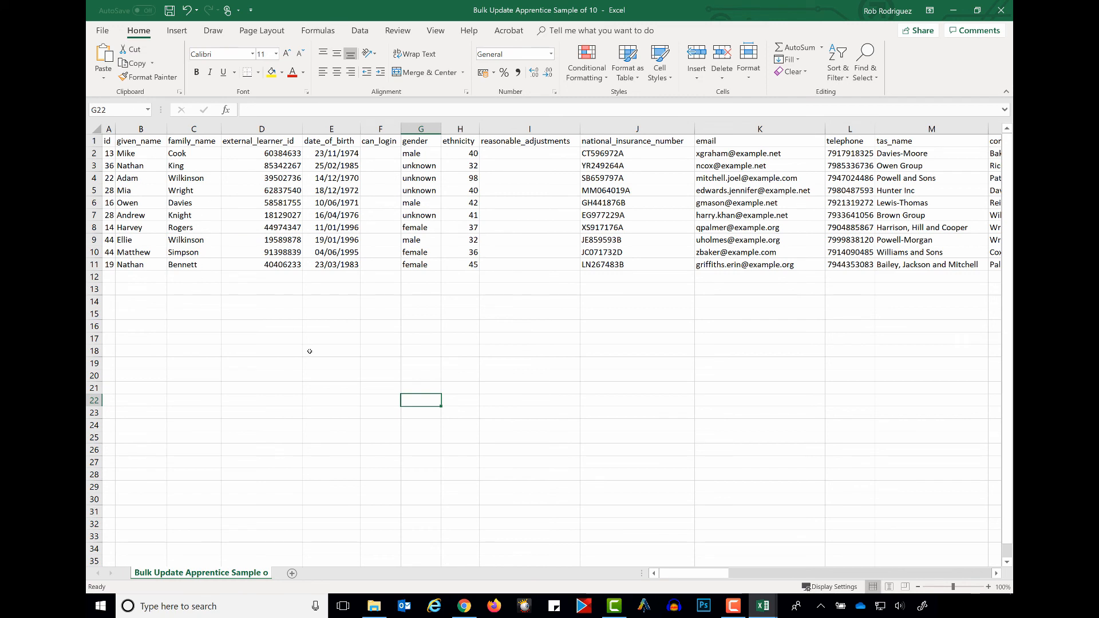
left_click(456, 348)
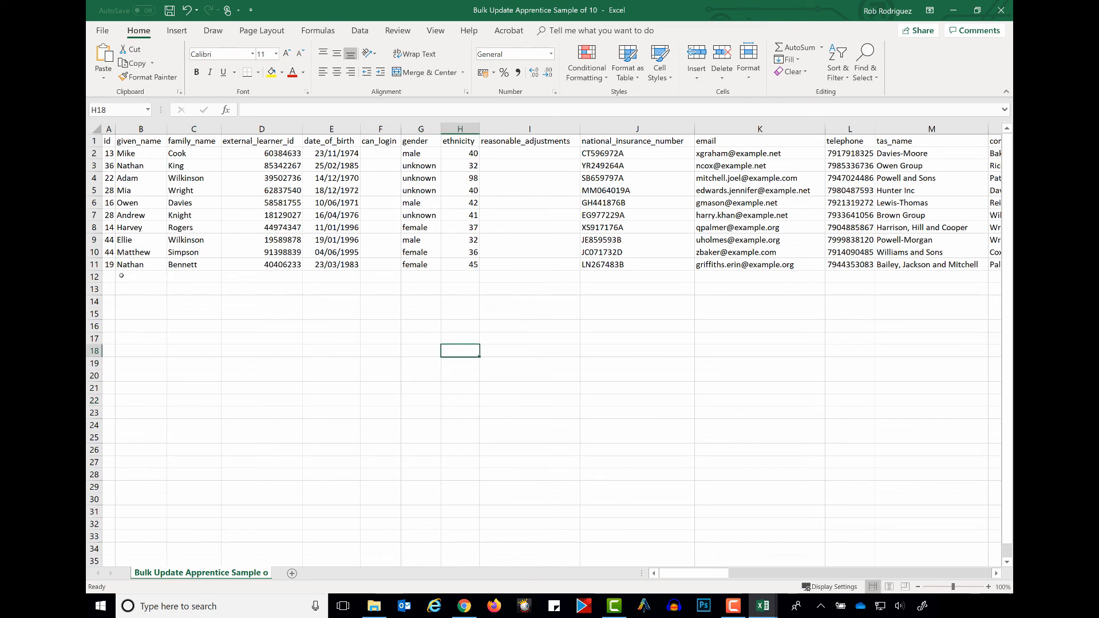
Delete the columns from external_learner_id through telephone from the update sheet.
left_click(263, 129)
left_click_drag(279, 130, 732, 130)
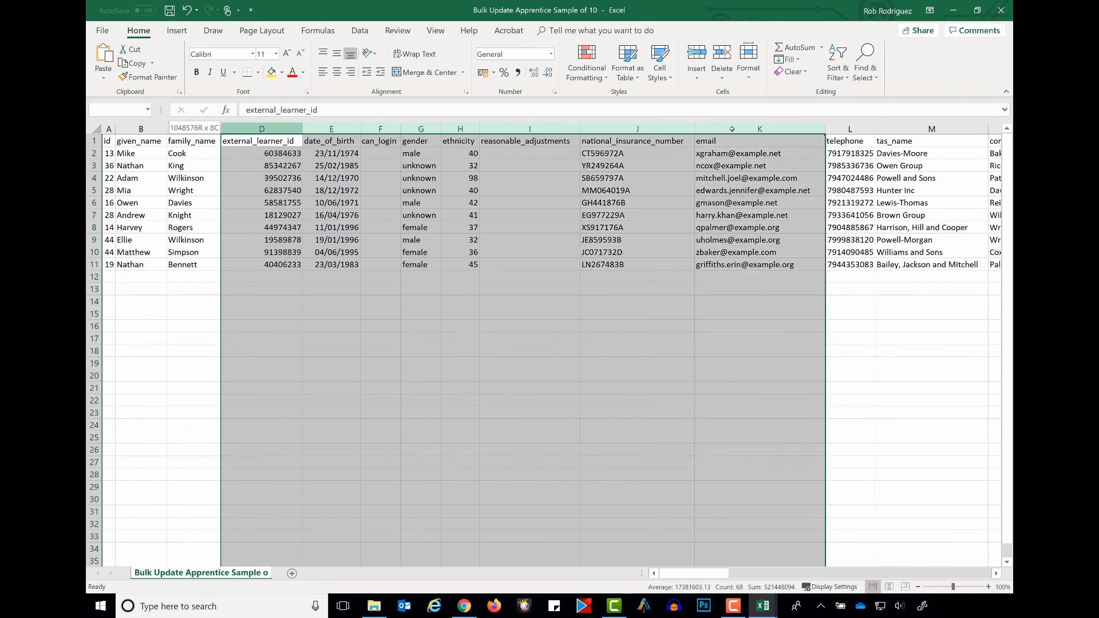
left_click_drag(835, 128, 841, 128)
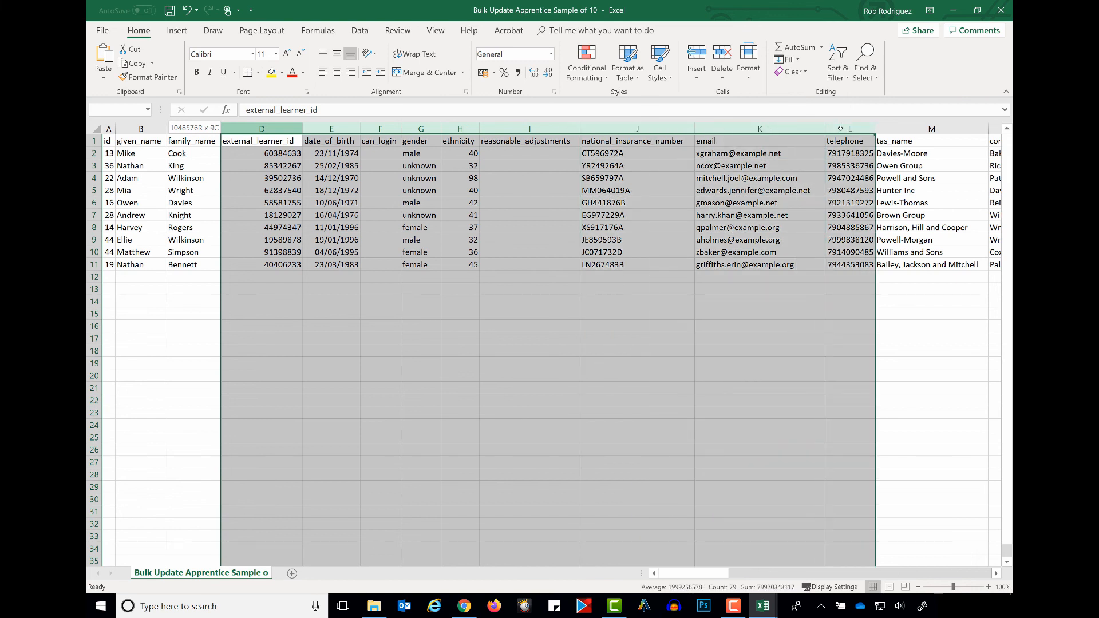
left_click(722, 73)
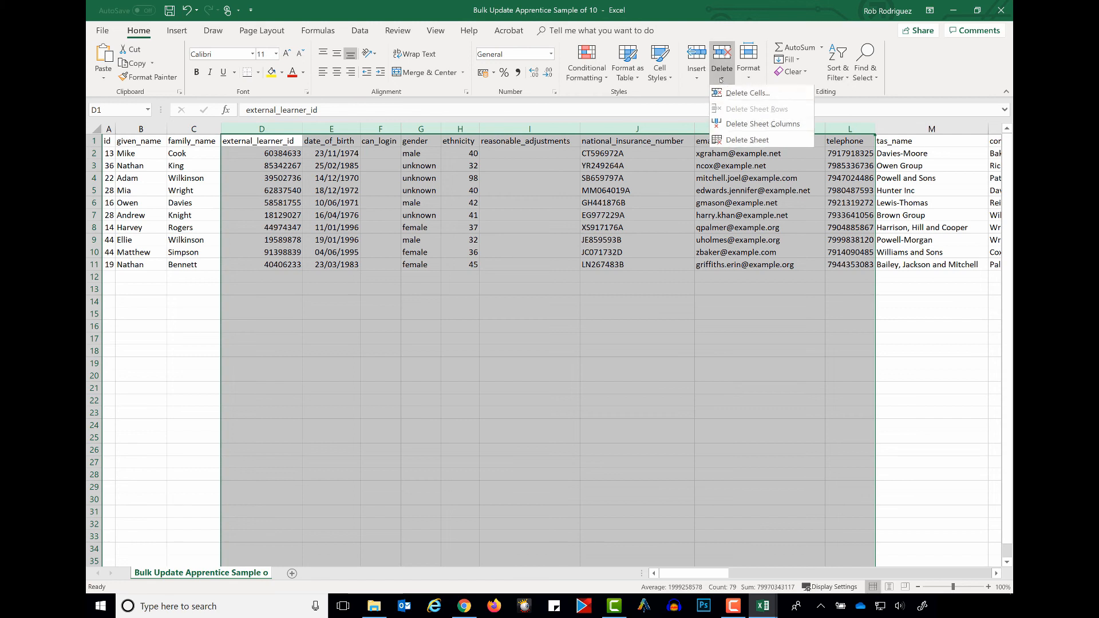
left_click(759, 124)
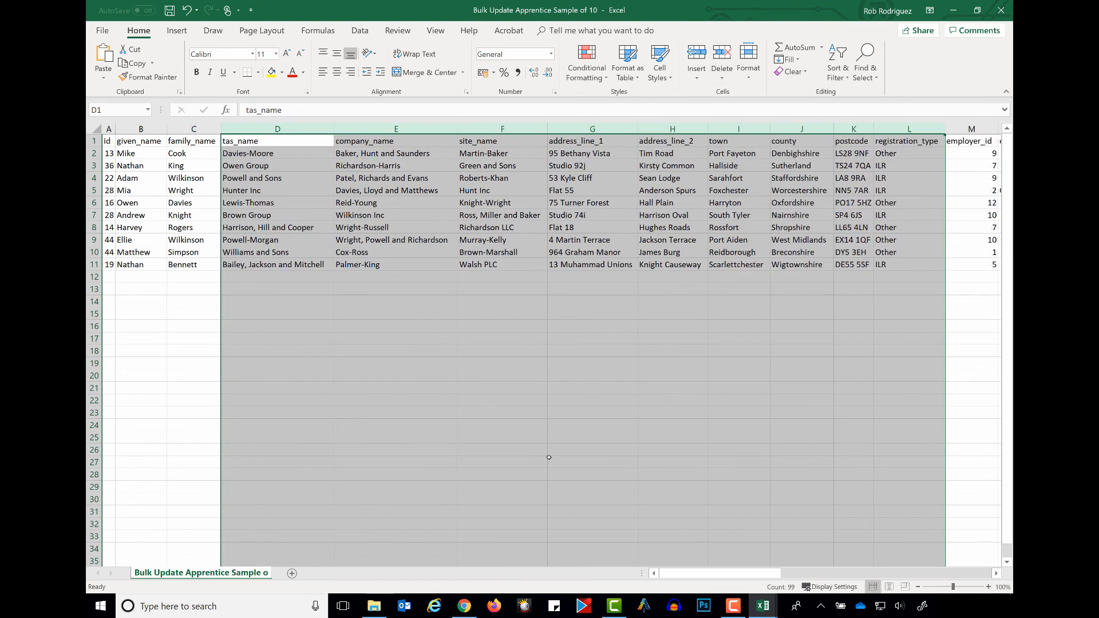
left_click_drag(544, 461, 579, 462)
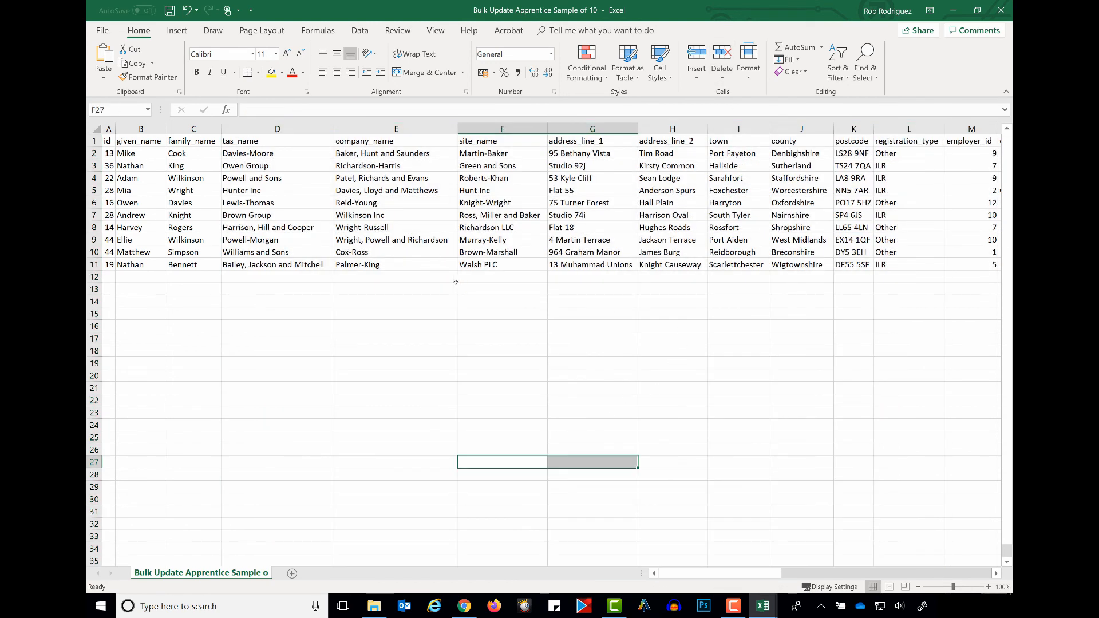
Delete the tas_name column from the update sheet.
left_click(278, 128)
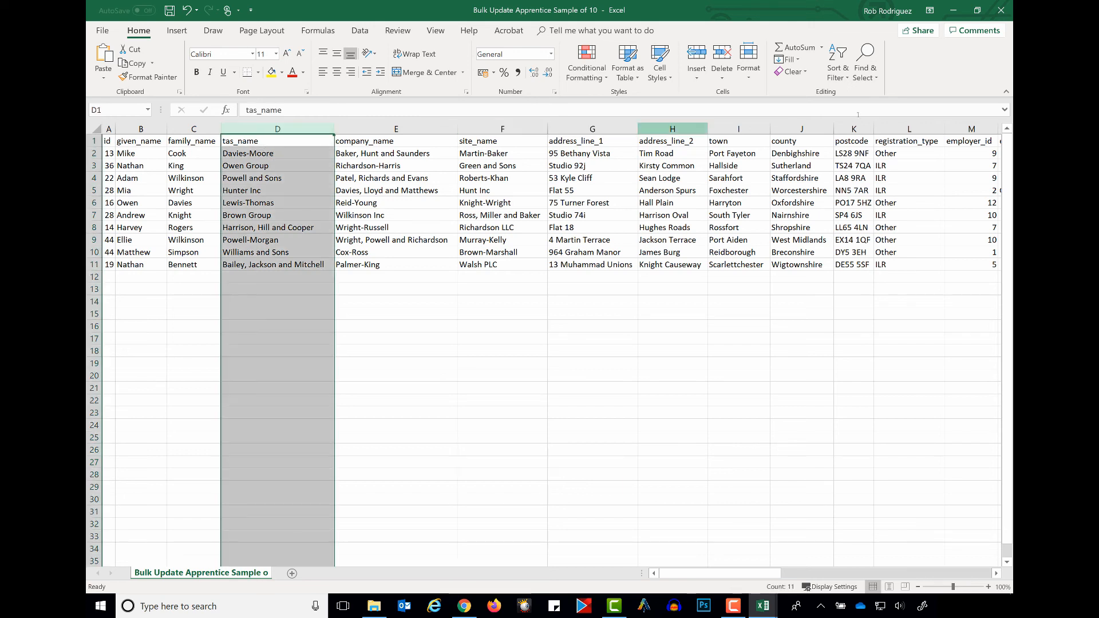
left_click(722, 73)
left_click(748, 124)
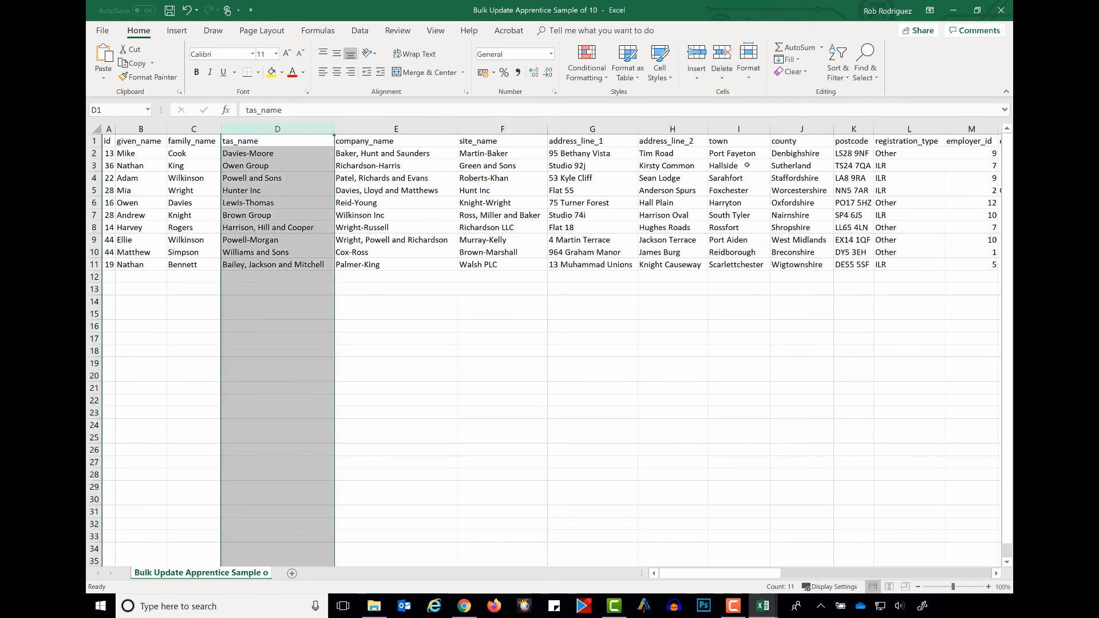
left_click(569, 432)
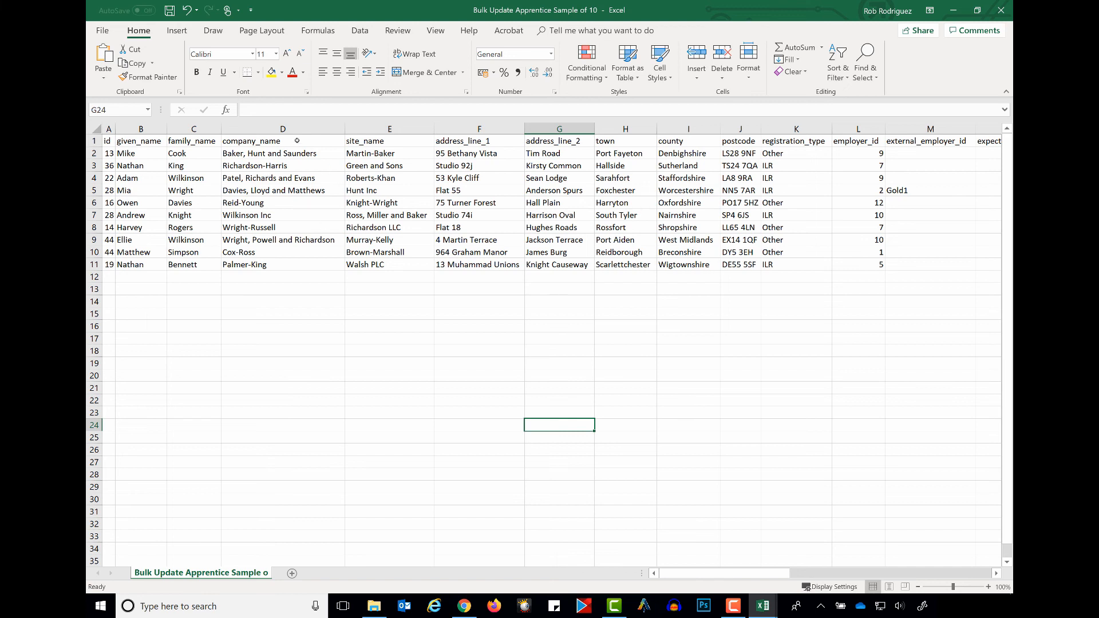
Delete the company and address columns from company_name through postcode.
left_click_drag(287, 129, 741, 129)
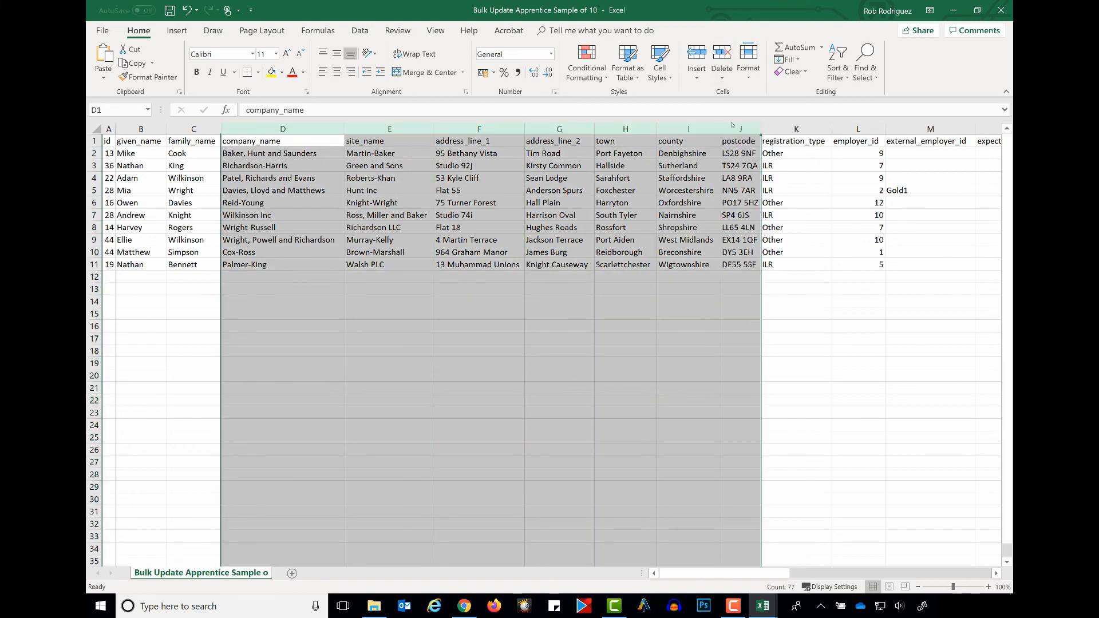
key("ctrl+minus")
left_click(390, 375)
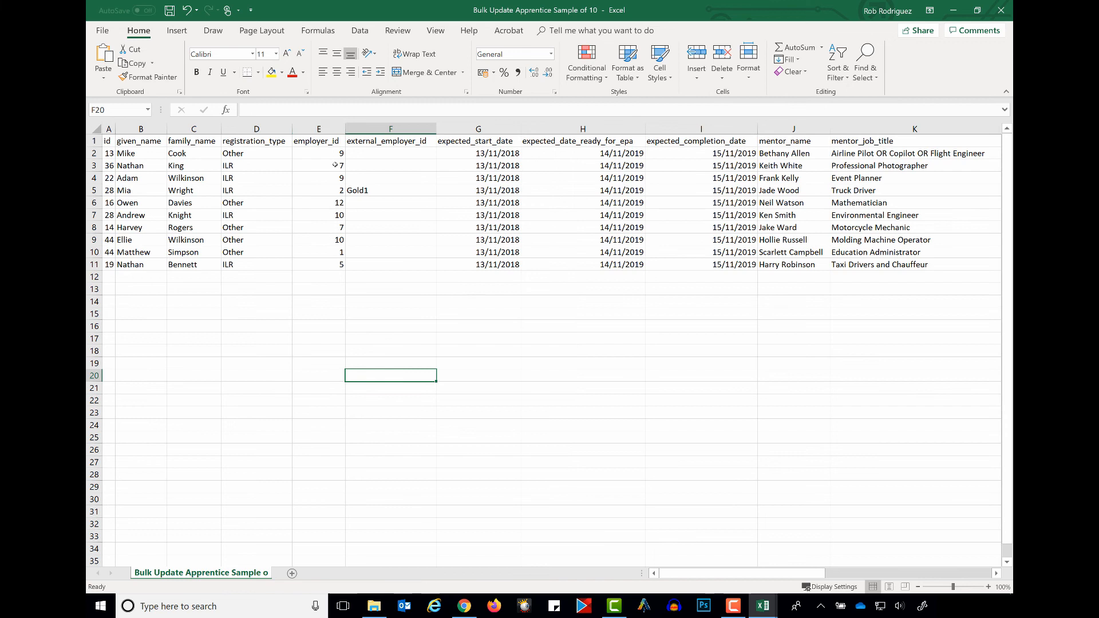
Delete the registration_type column so that employer_id follows family_name.
left_click(256, 129)
left_click(722, 73)
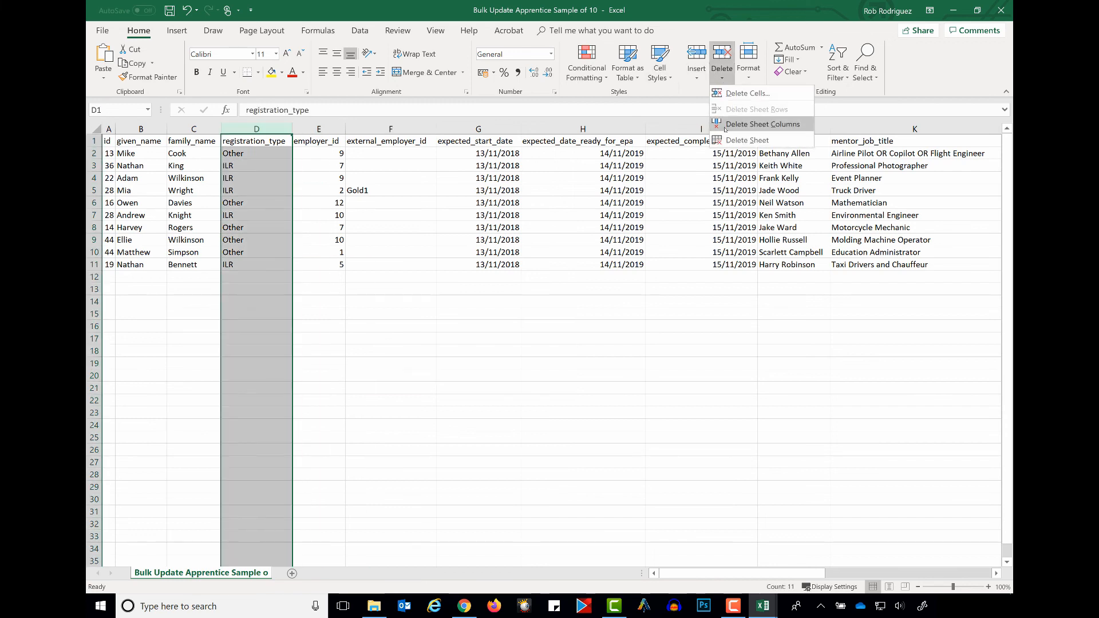
left_click(742, 124)
left_click(538, 387)
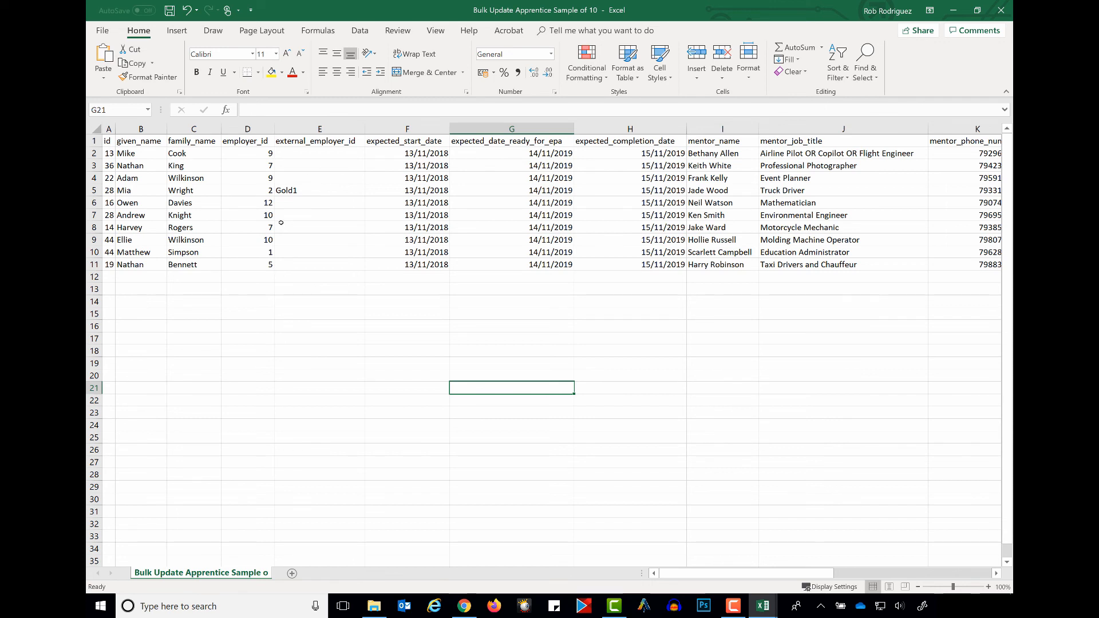
Delete sample rows 4 to 11, keeping only the first two apprentice records below the header.
left_click_drag(94, 178, 87, 269)
left_click(721, 64)
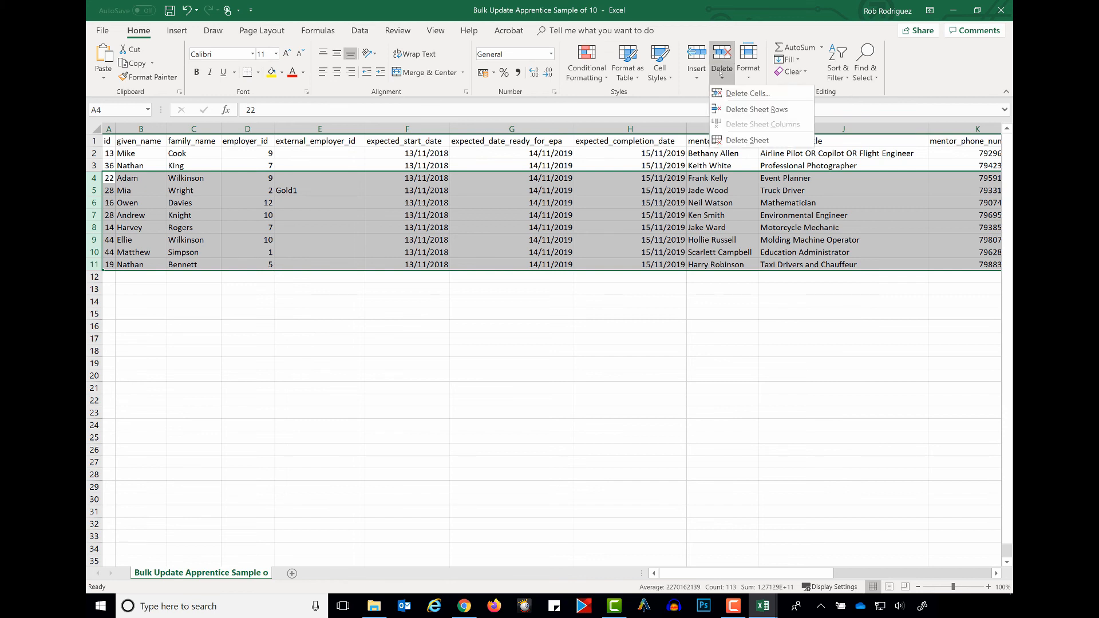
left_click(723, 110)
left_click(407, 375)
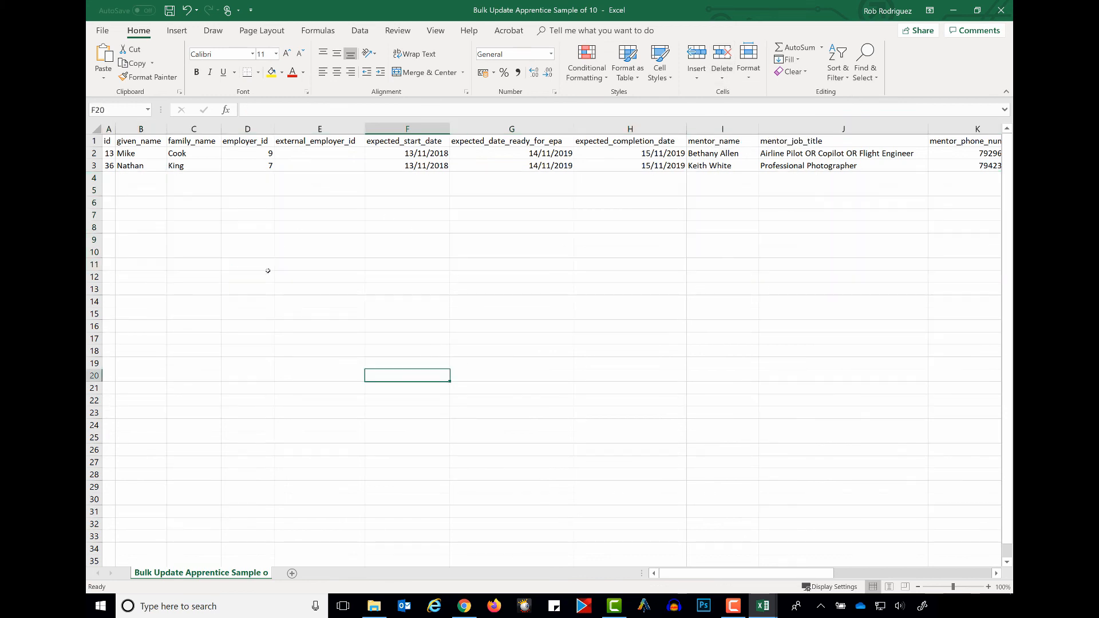
Clear the employer_id values for both apprentice records, keeping the column header.
left_click_drag(269, 153, 269, 166)
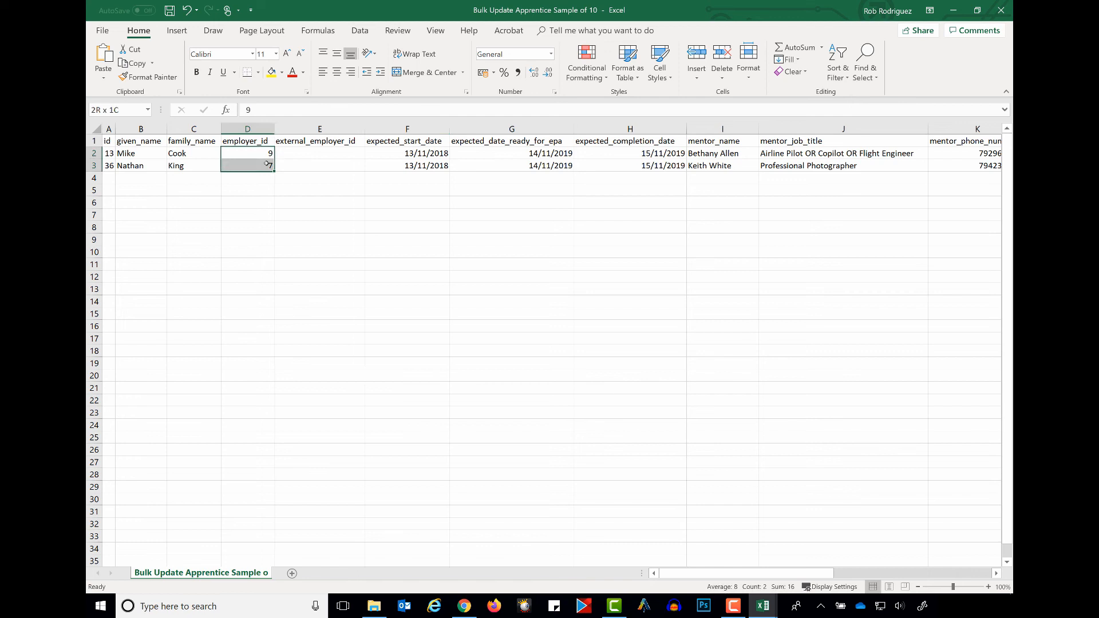
key("ctrl+x")
key("Delete")
left_click(252, 215)
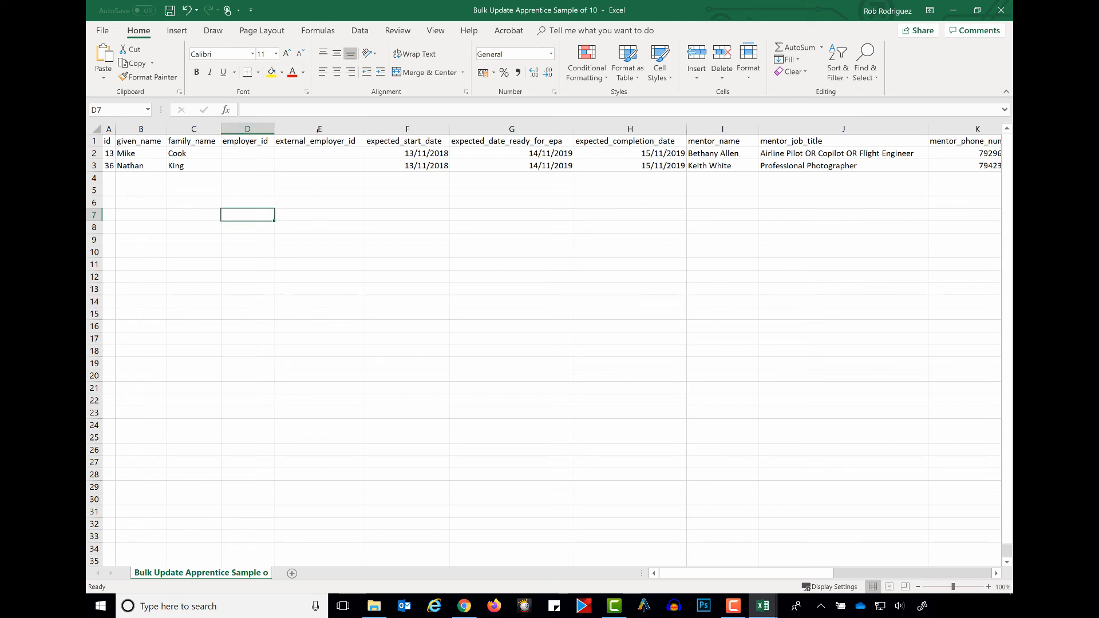
Delete the columns from external_employer_id through expected_completion_date.
left_click_drag(319, 129, 659, 131)
left_click(722, 77)
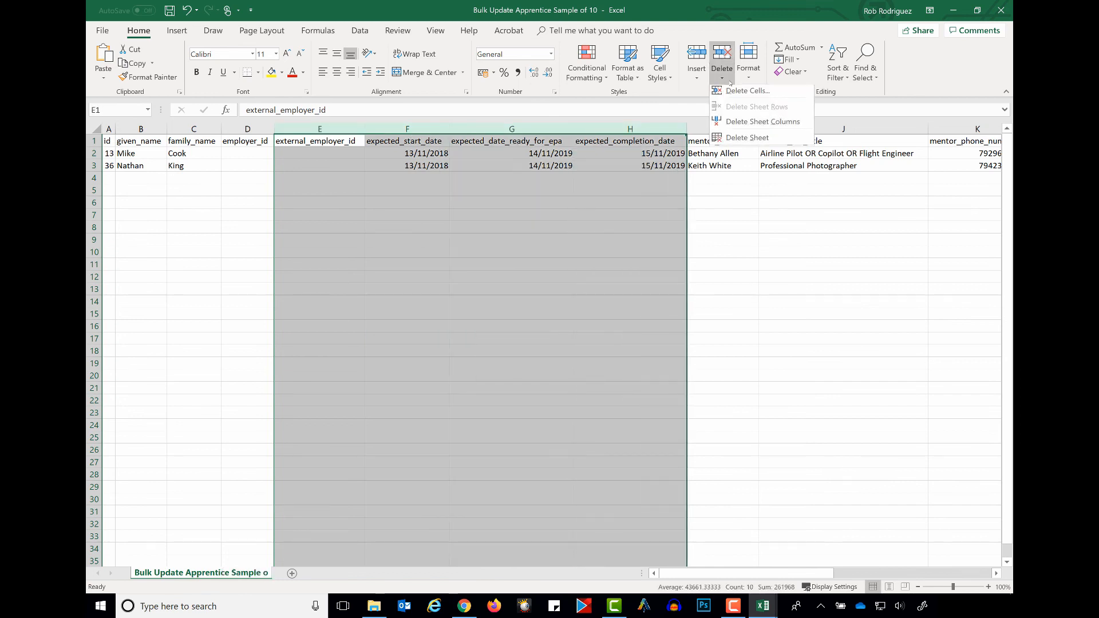
left_click(755, 124)
left_click(572, 360)
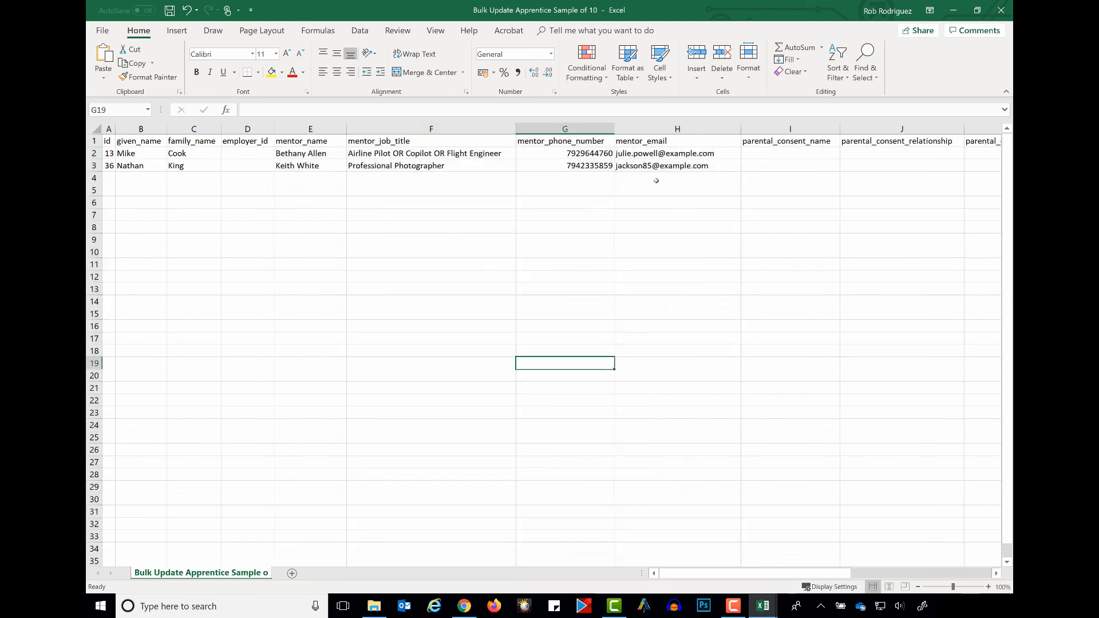
Delete the four parental consent columns from parental_consent_name through parental_consent_email.
left_click(996, 574)
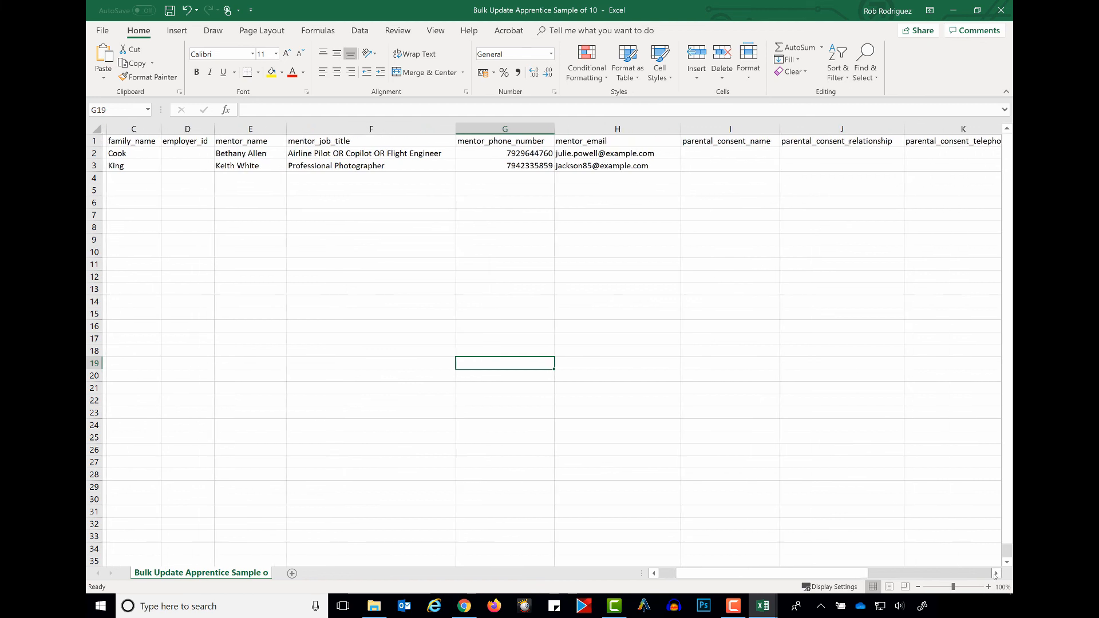
left_click(996, 573)
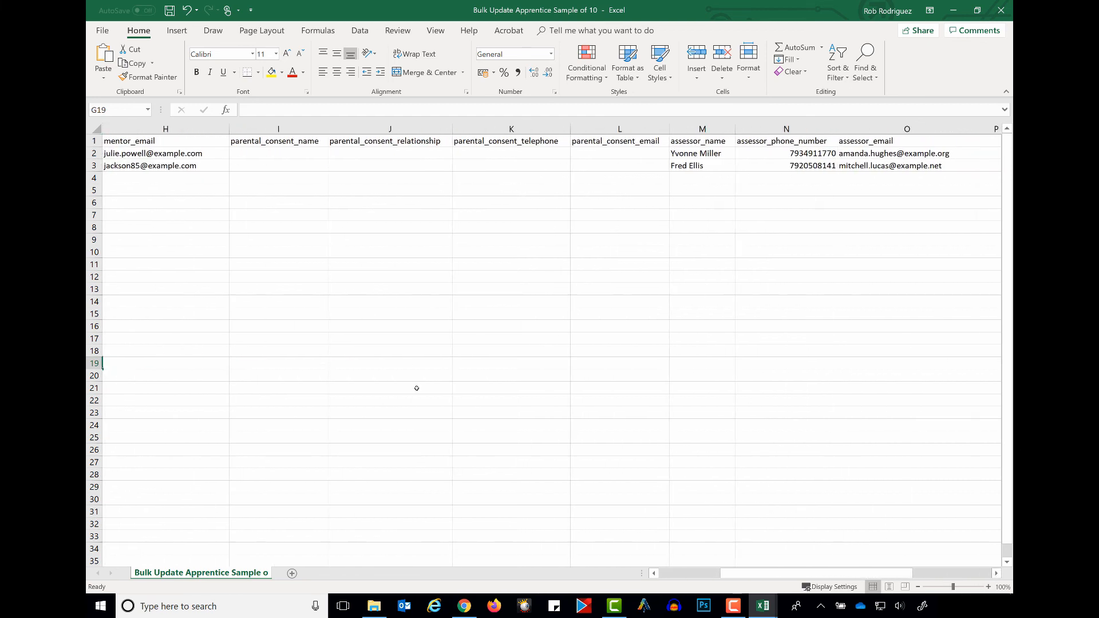
left_click_drag(278, 129, 614, 119)
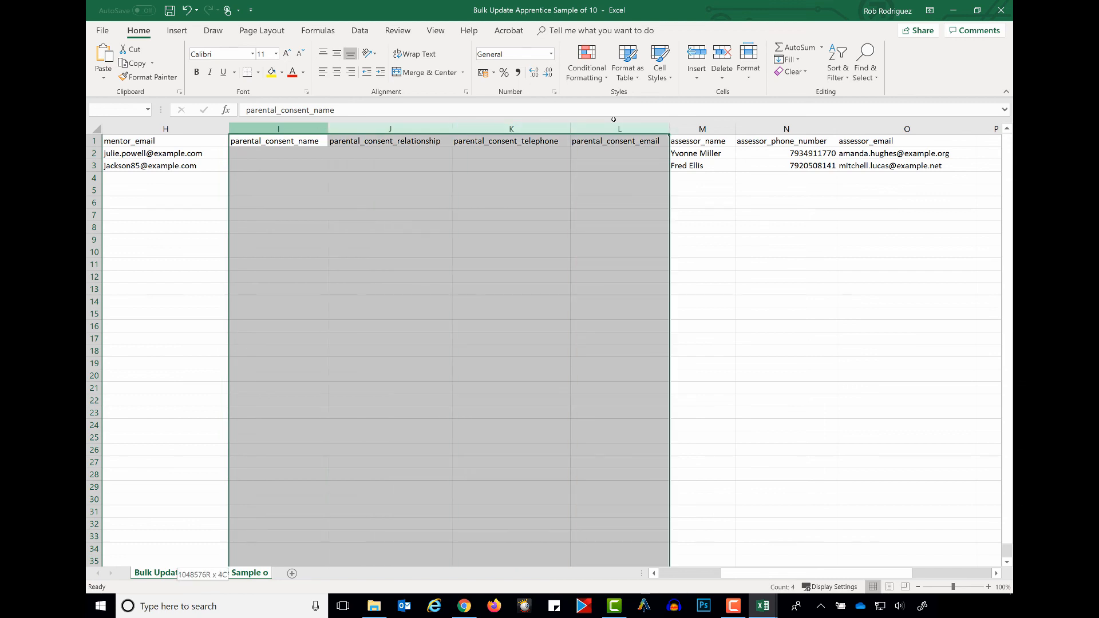
left_click(723, 75)
left_click(749, 124)
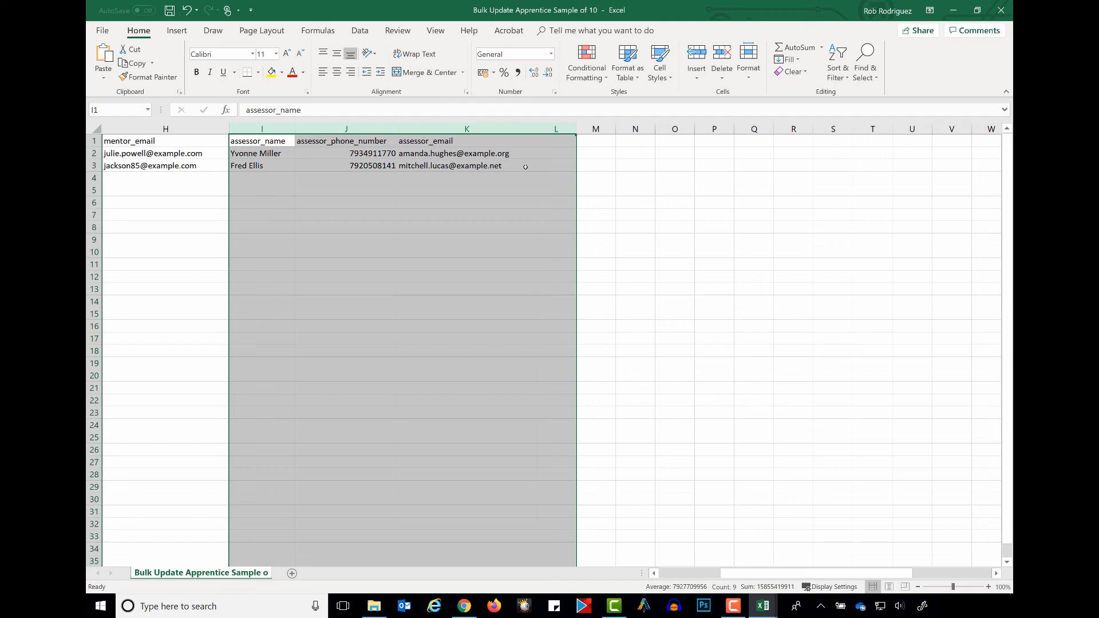
left_click(602, 181)
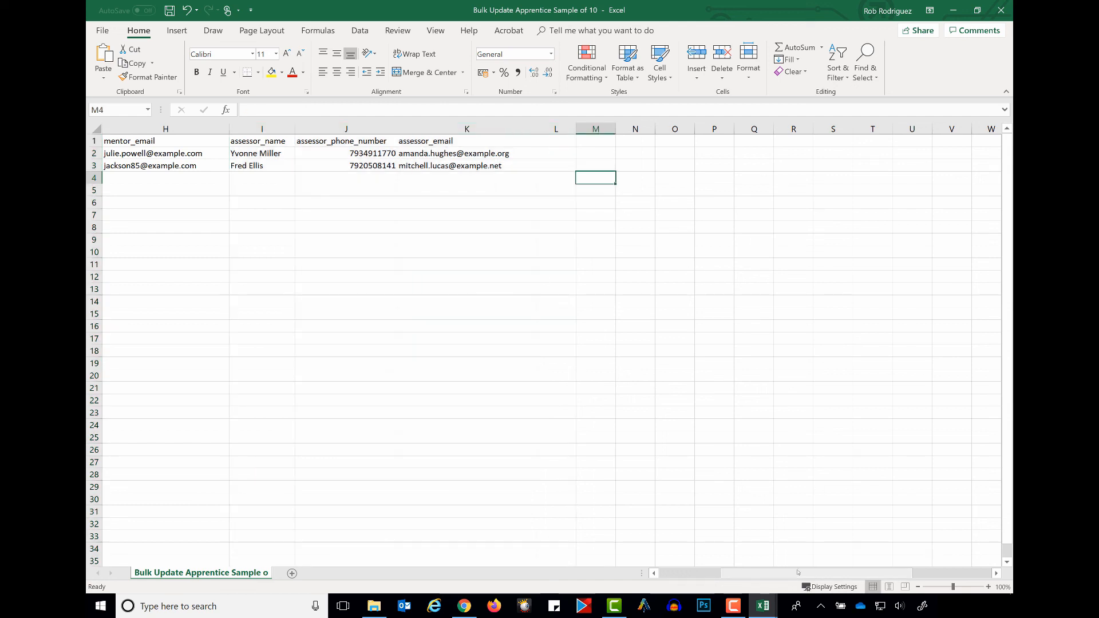
Format the mentor_phone_number column as Text.
left_click_drag(798, 573, 657, 575)
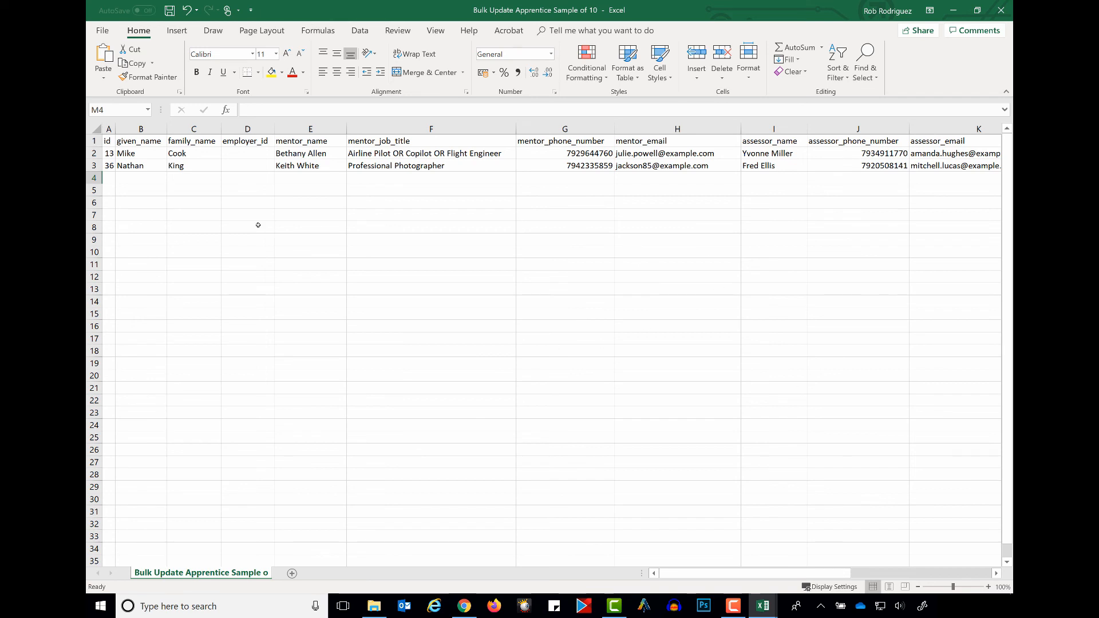
left_click(565, 129)
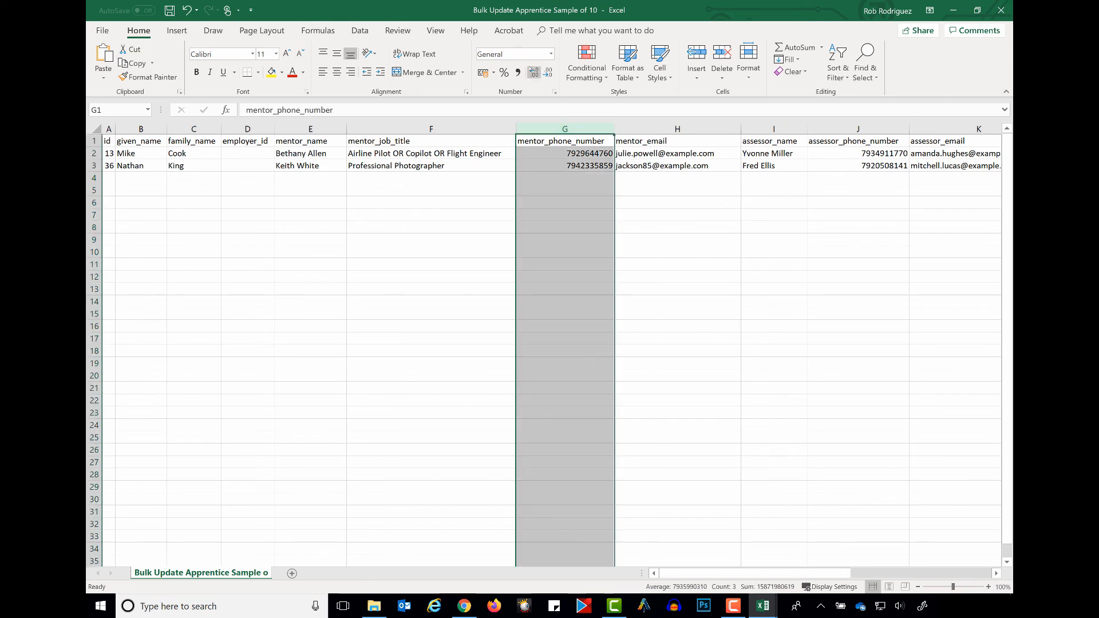
left_click(551, 53)
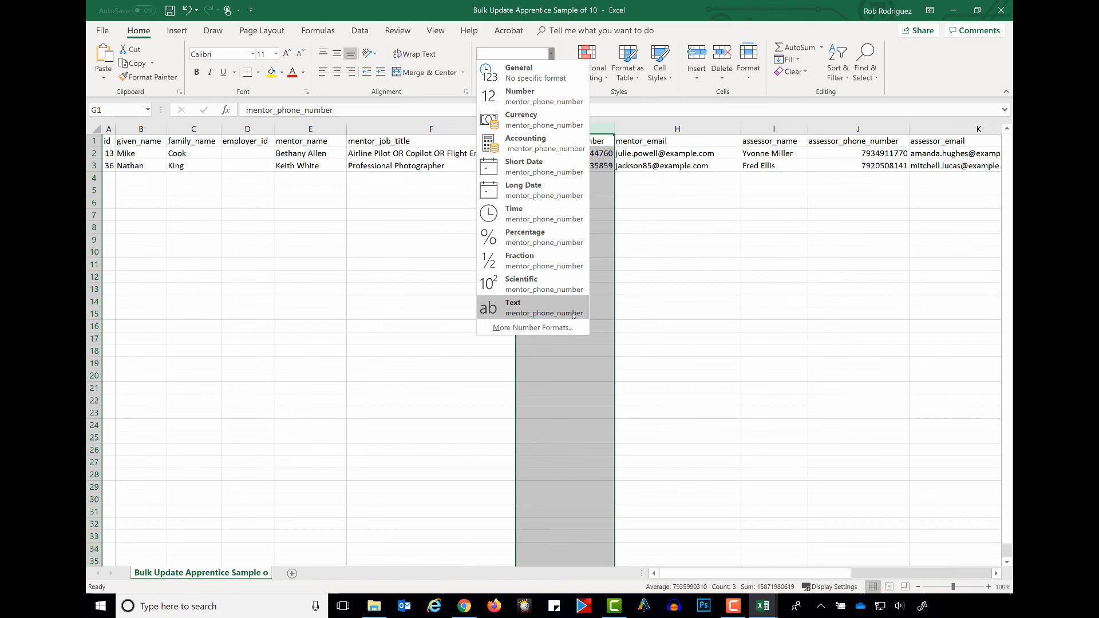
left_click(515, 307)
left_click(721, 331)
Add a leading 0 to the mentor phone numbers of both apprentice records.
left_click(565, 153)
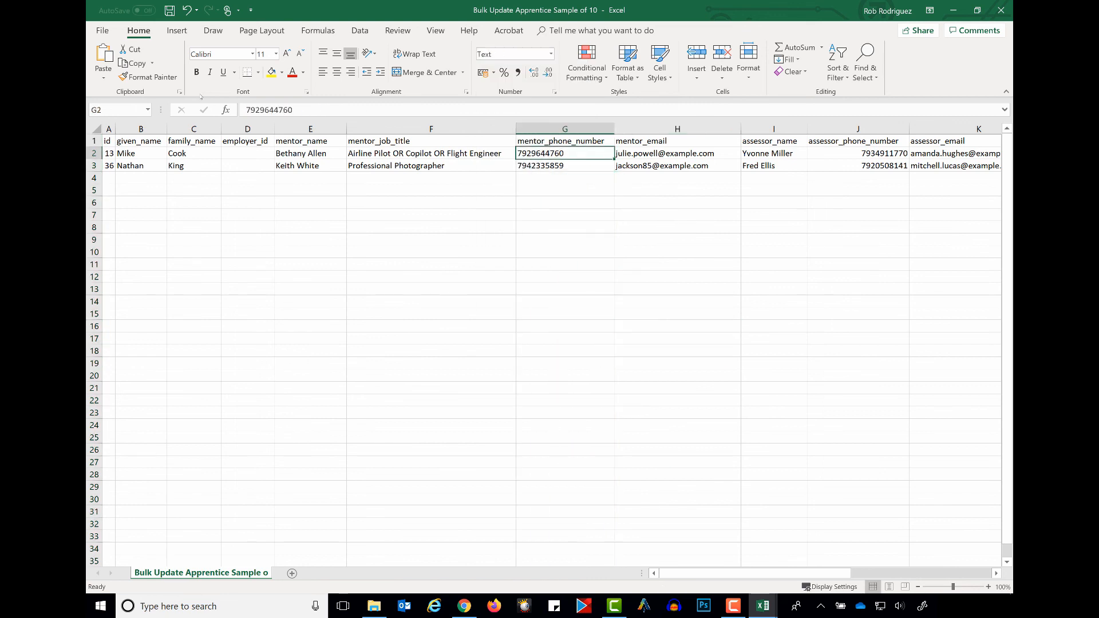
left_click(257, 109)
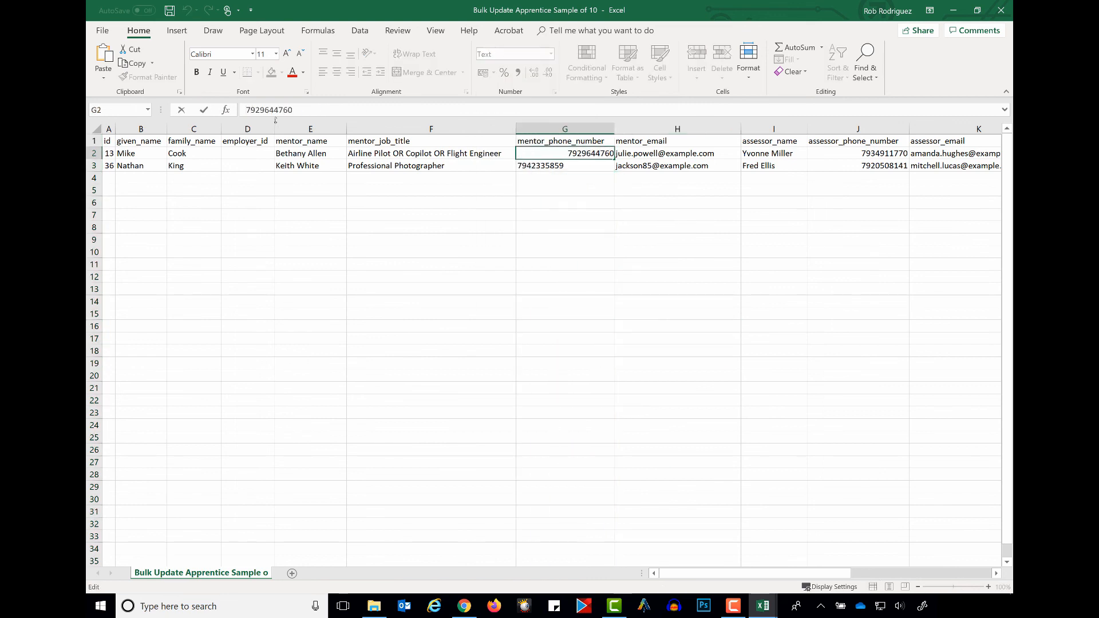
key("Home")
type("0")
key("Return")
left_click(253, 110)
key("Home")
type("0")
left_click(425, 259)
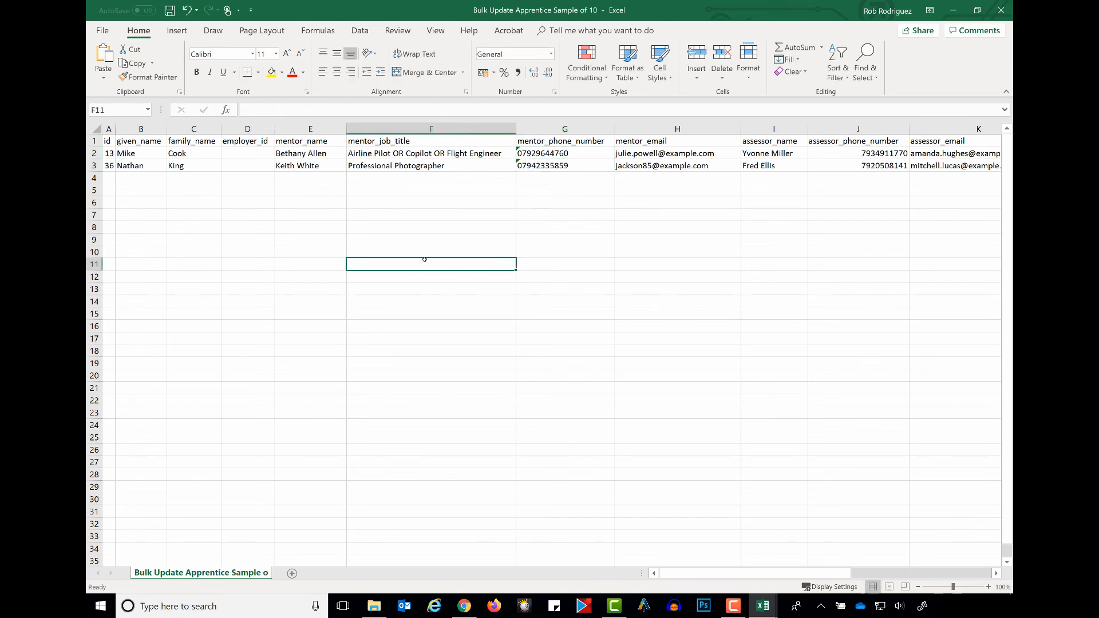
Format the assessor_phone_number column as Text.
left_click(858, 128)
left_click(550, 53)
left_click(504, 307)
Add a leading 0 to the assessor phone numbers of both apprentice records.
key("Down")
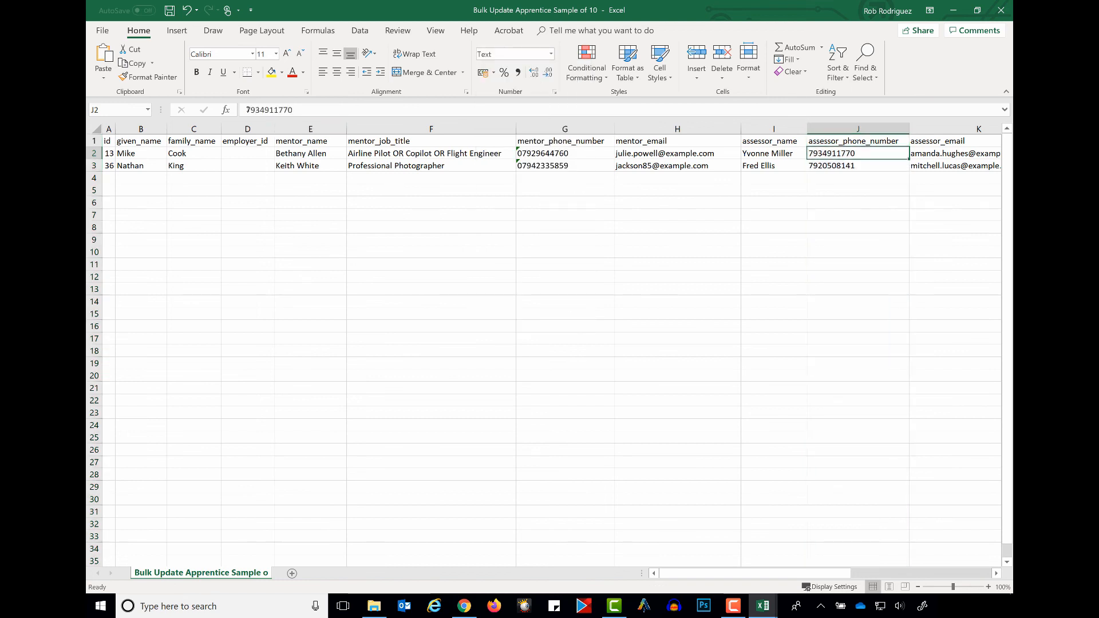
key("F2")
key("Home")
type("0")
key("Return")
key("F2")
key("Home")
type("0")
left_click(415, 305)
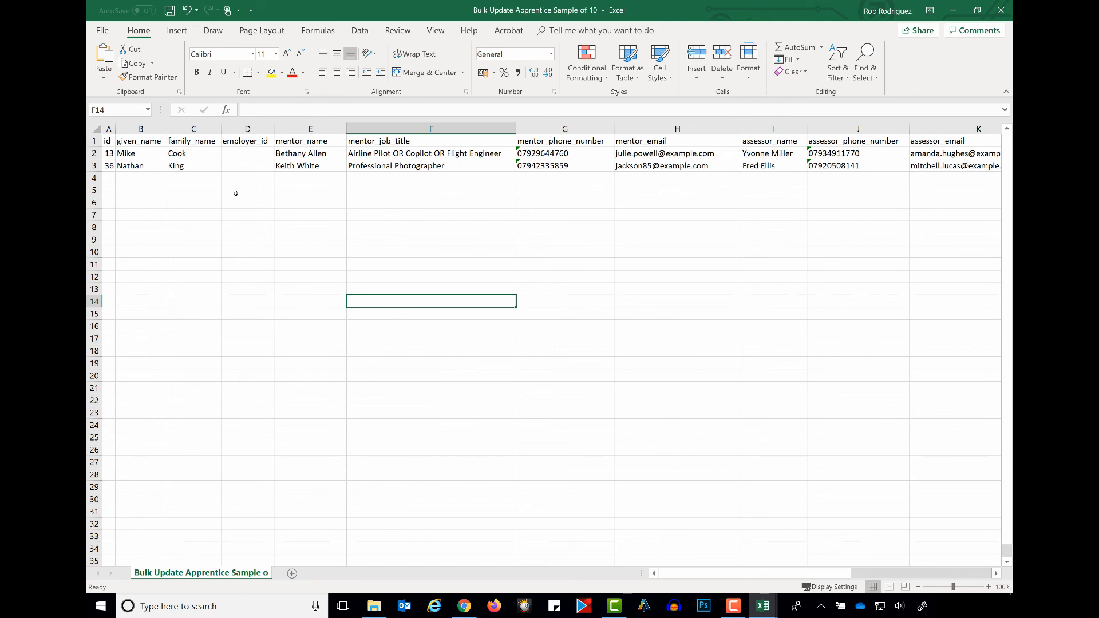
Set employer_id to 12 for both apprentice records.
left_click(257, 153)
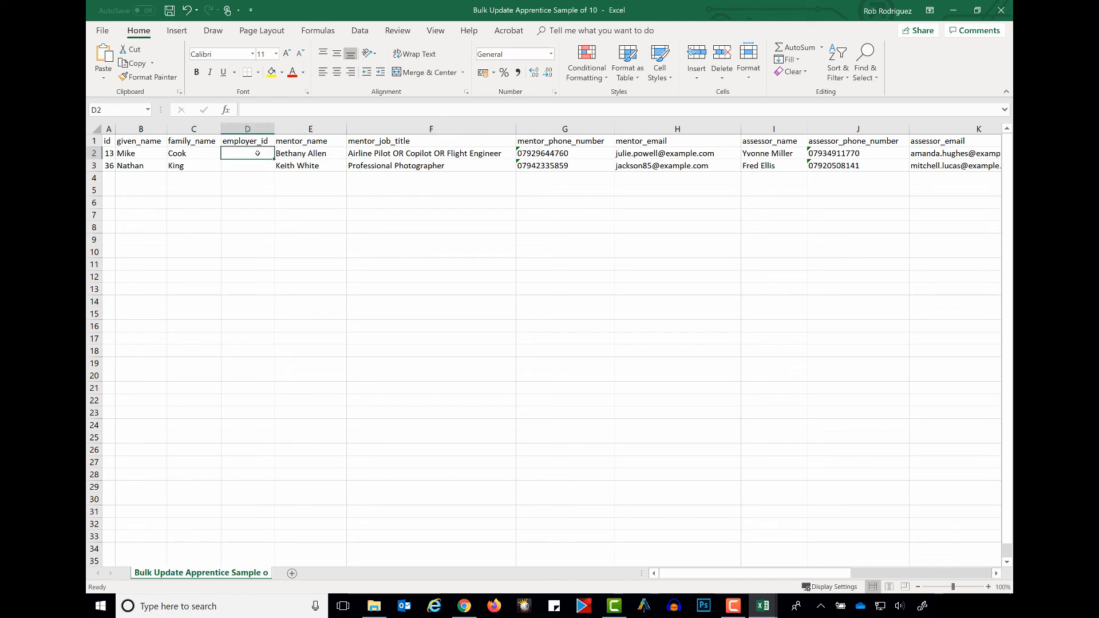
type("12")
left_click(253, 169)
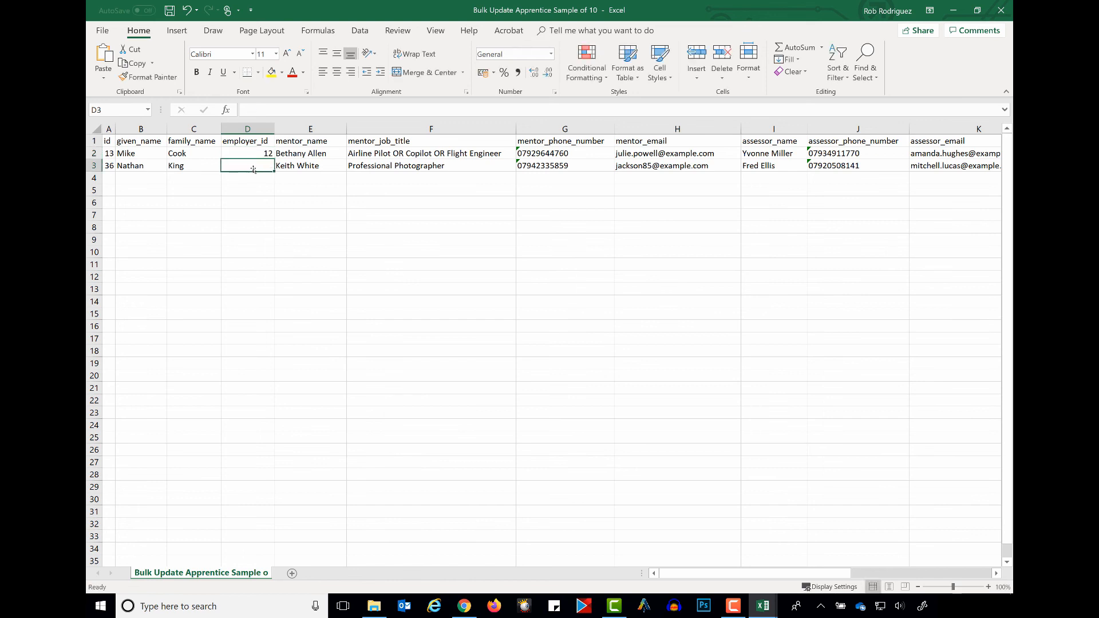
type("12")
left_click(264, 203)
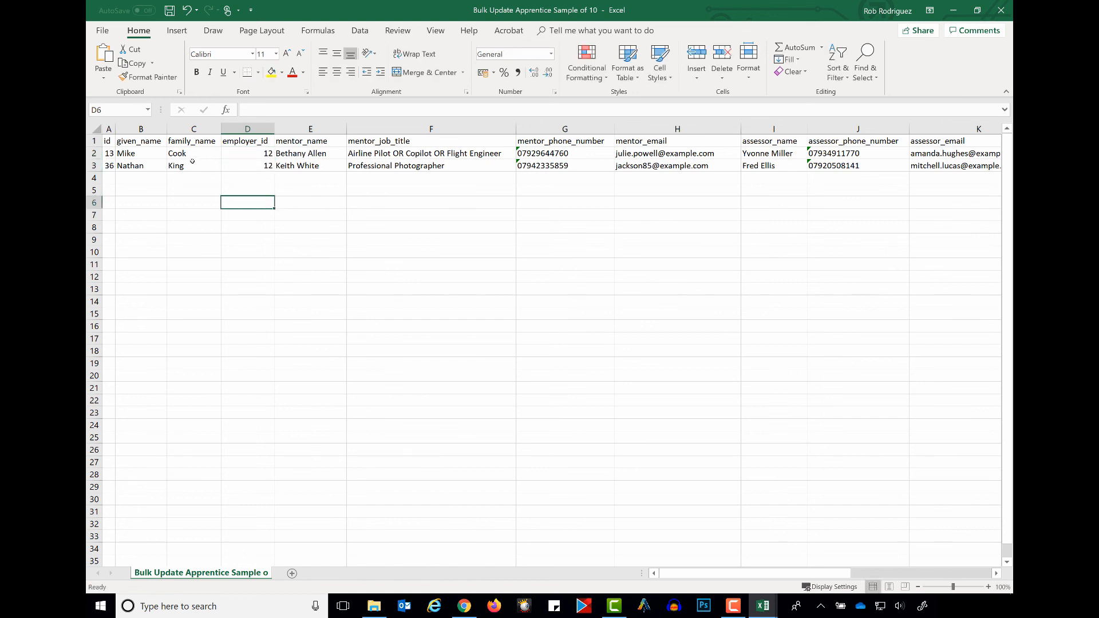
Switch to the EPA Pro bulk upload page in Chrome and check the employer IDs in the Employer ID Finder.
left_click(465, 605)
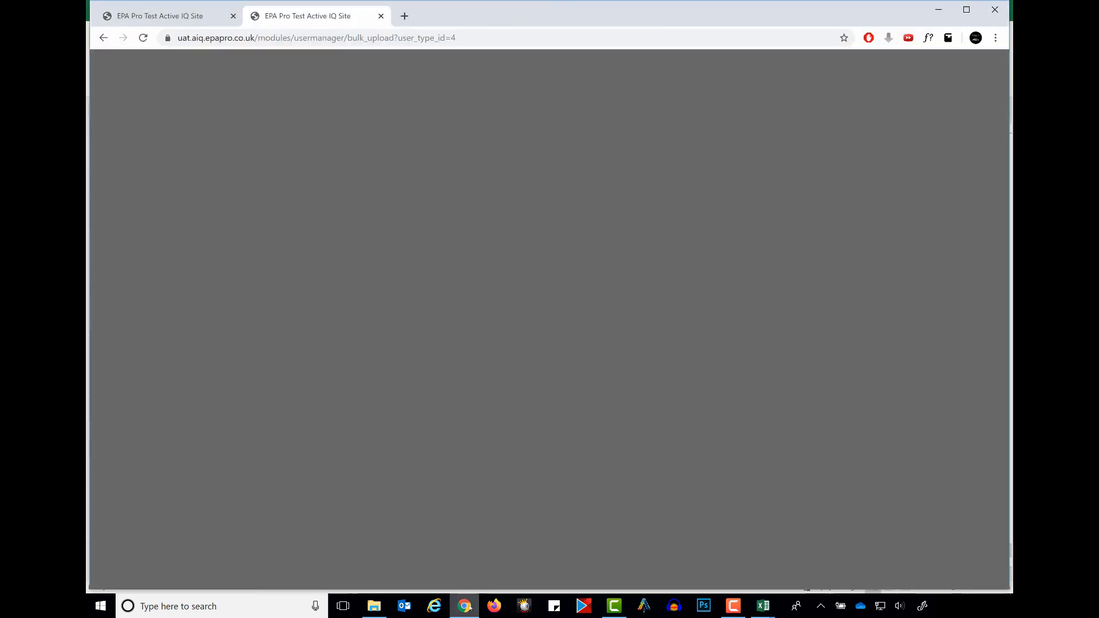
left_click(856, 263)
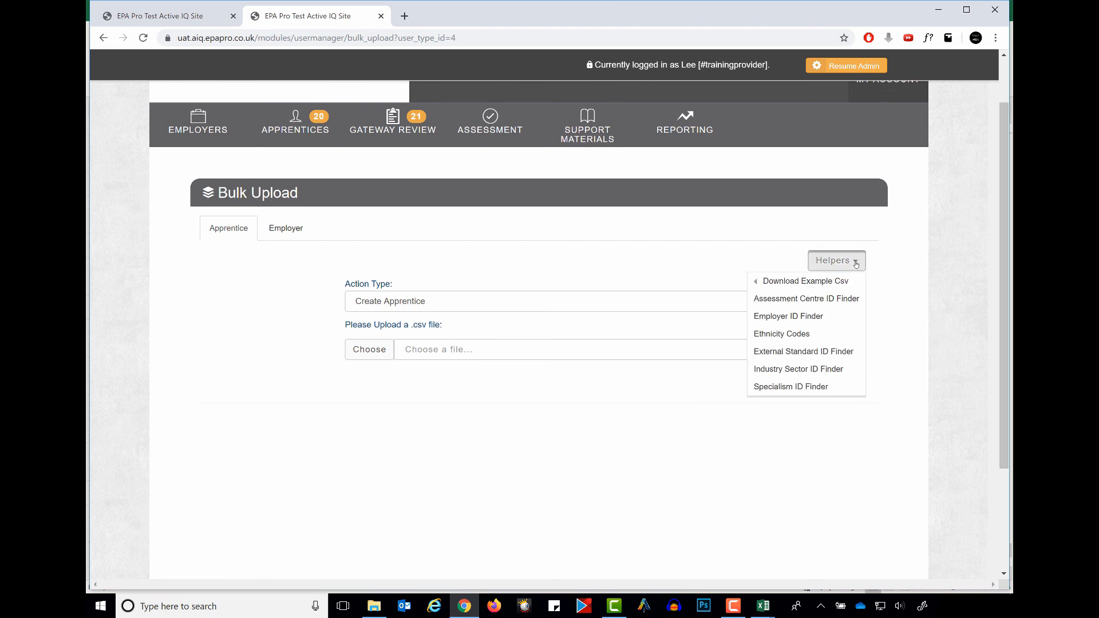
left_click(808, 316)
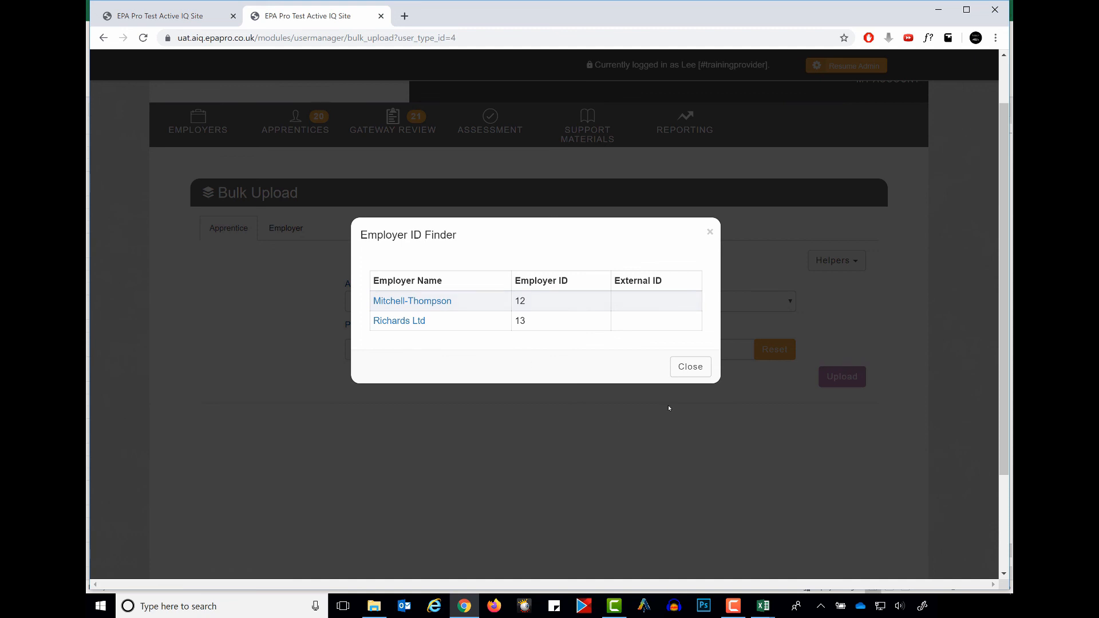
left_click(690, 367)
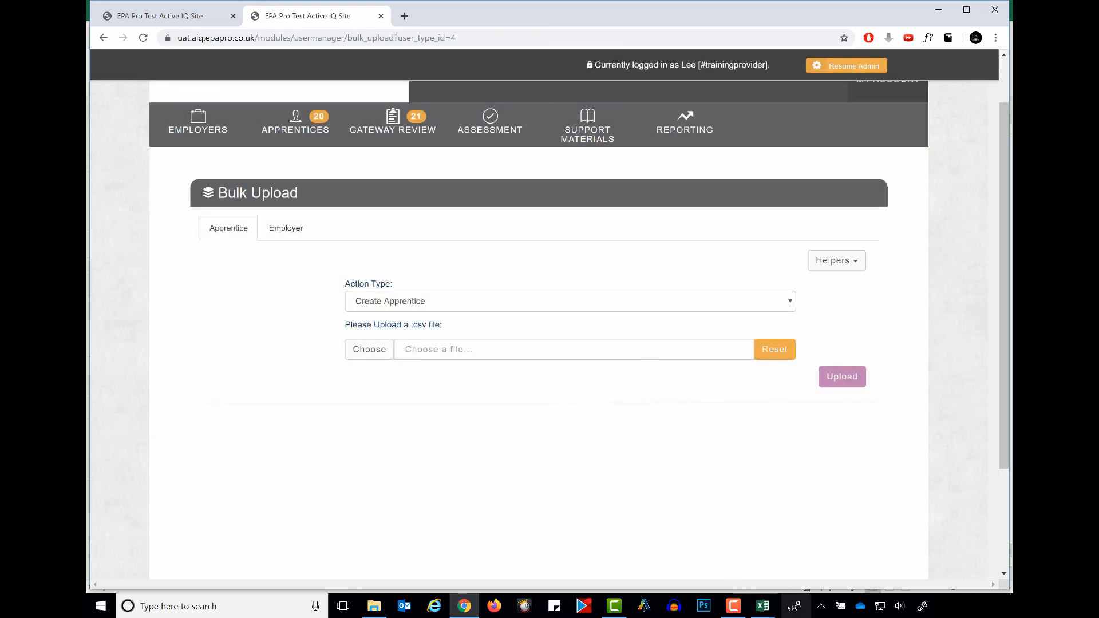
Return to the apprentice update sheet in Excel, review its columns across to the last one, and save the CSV file.
mouse_move(763, 606)
left_click(842, 567)
left_click(226, 241)
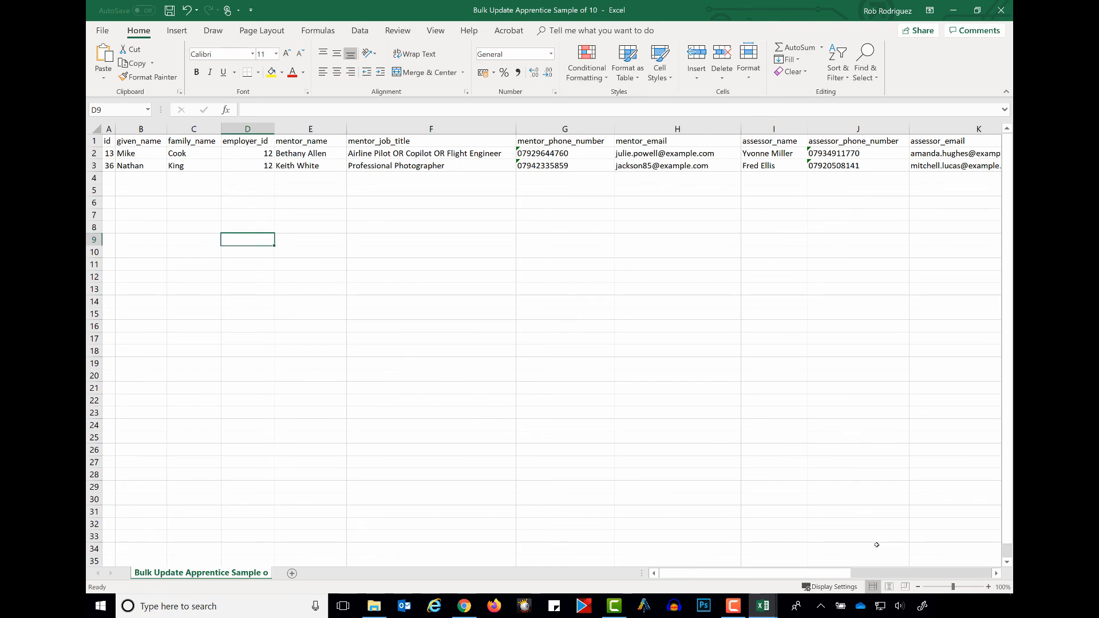
left_click(997, 574)
left_click(997, 574)
left_click(996, 574)
left_click(997, 574)
left_click_drag(871, 572, 795, 578)
left_click(707, 475)
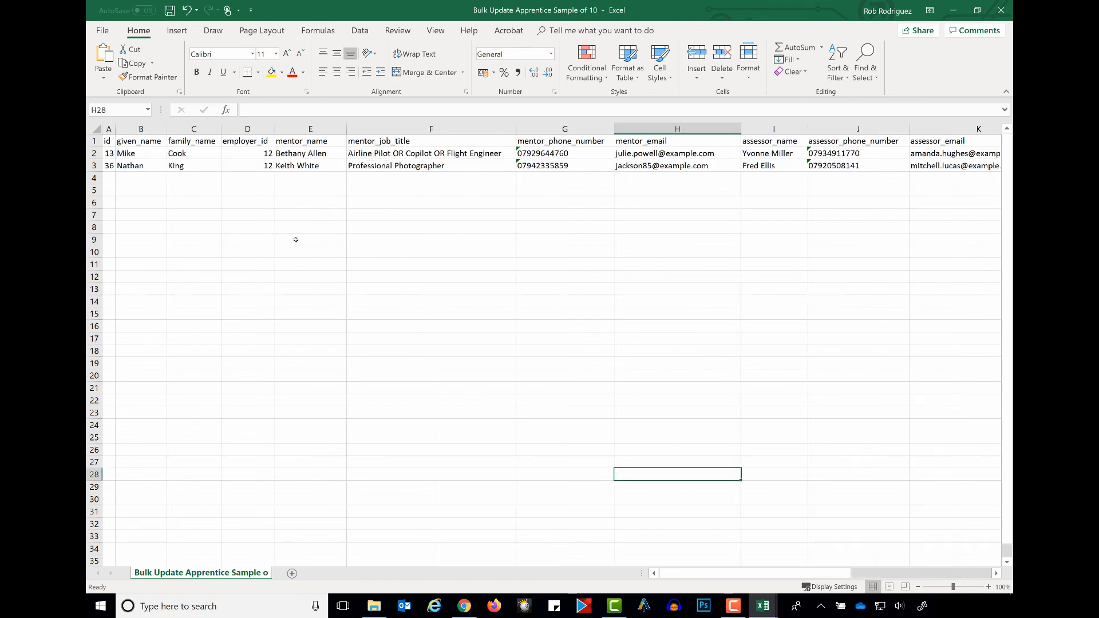
left_click(169, 10)
In EPA Pro's bulk upload, set the action type to Update Apprentice and upload Bulk Update Apprentice Sample of 10.csv.
left_click(464, 605)
left_click(790, 361)
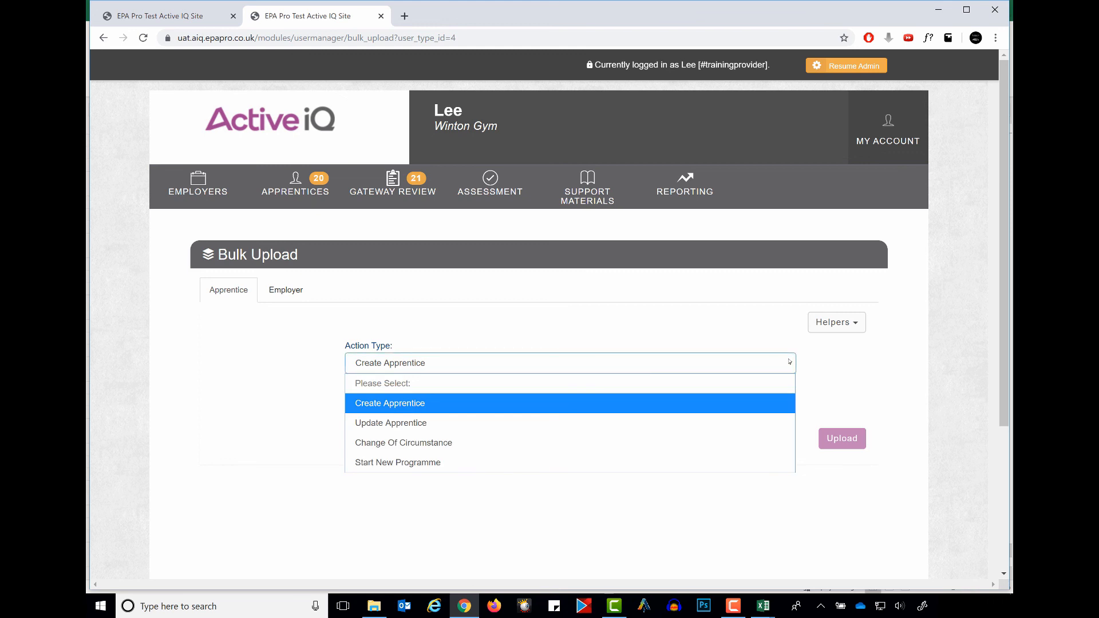
left_click(429, 423)
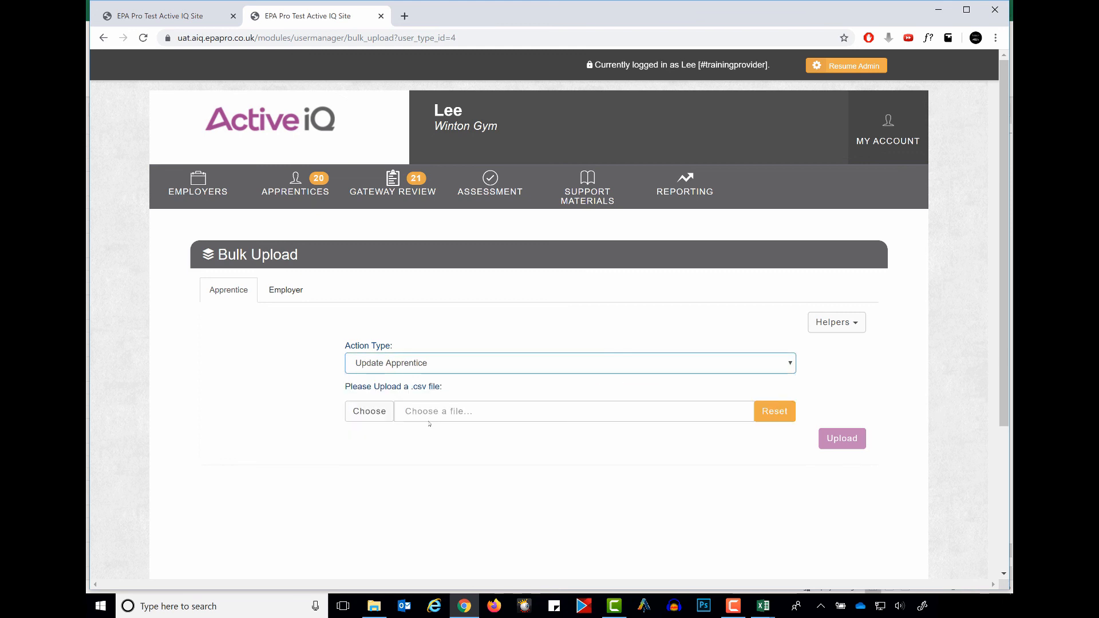
left_click(369, 411)
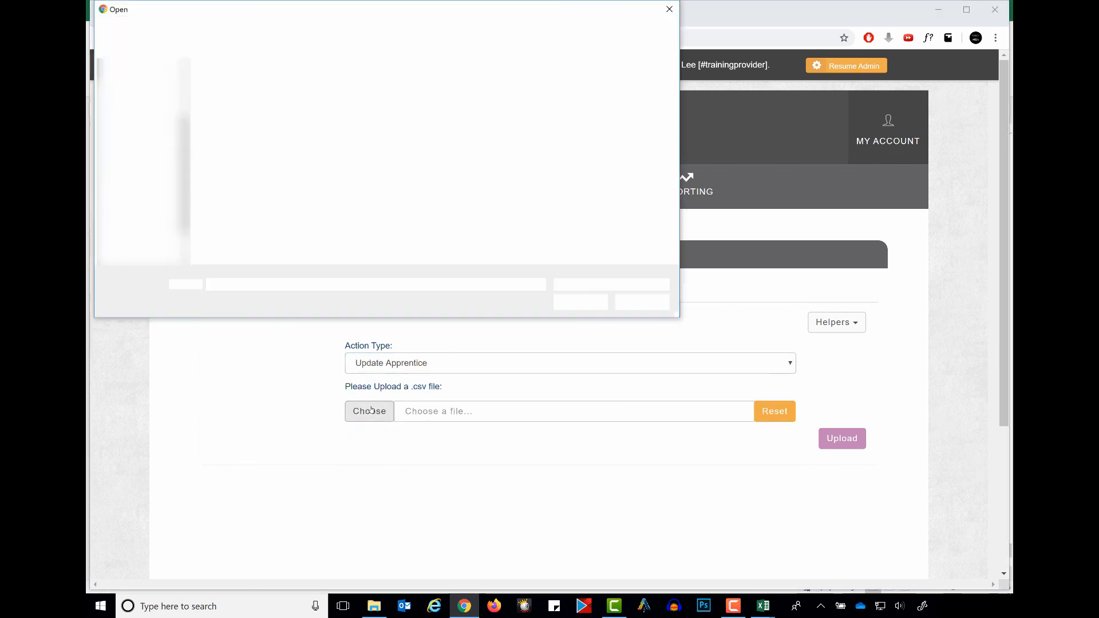
left_click(292, 137)
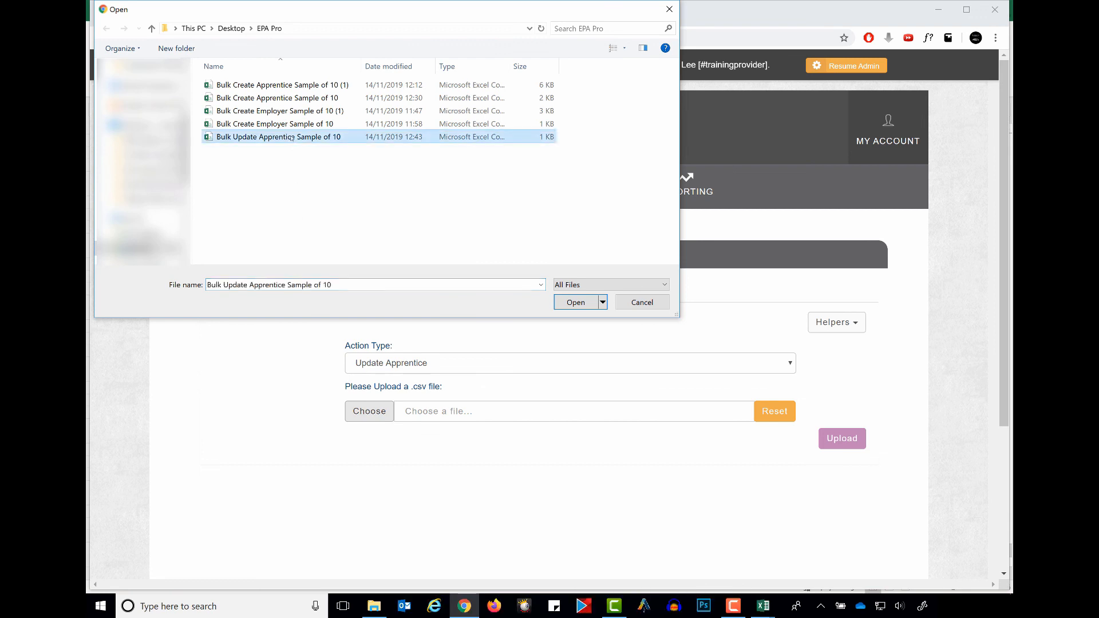
left_click(573, 302)
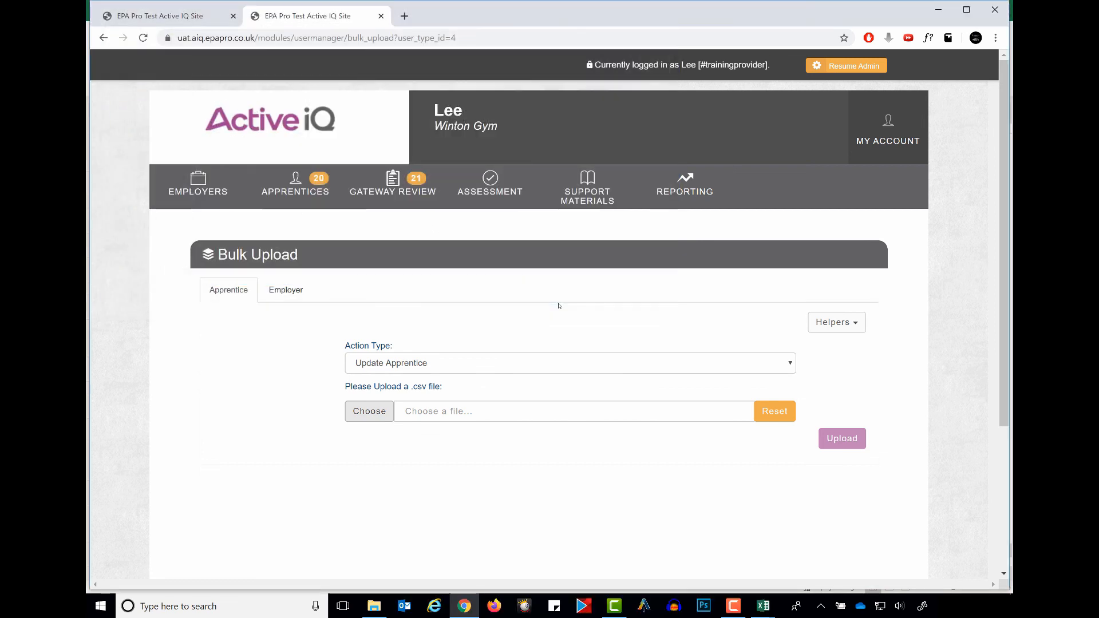
left_click(840, 437)
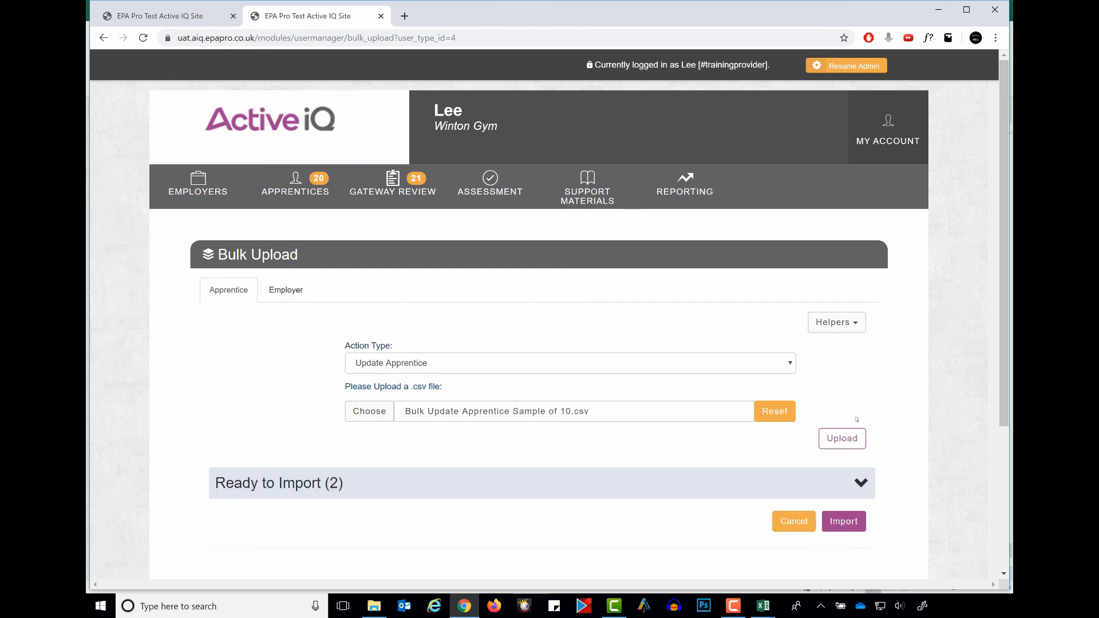
Import the apprentice updates from the uploaded CSV.
scroll(911, 428, "down", 2)
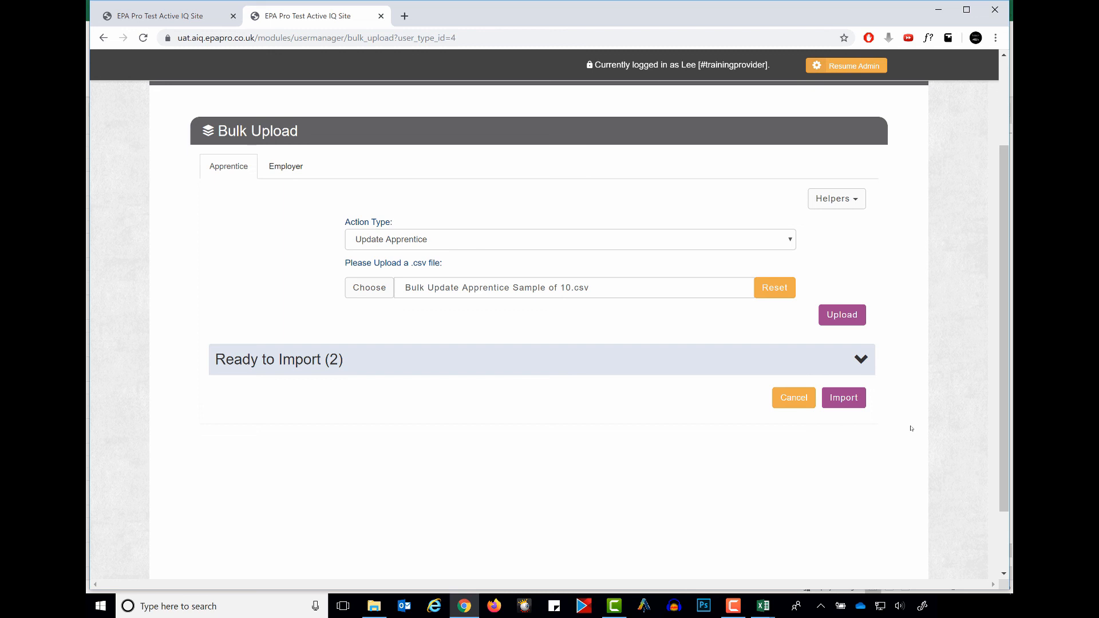
left_click(836, 399)
left_click(688, 351)
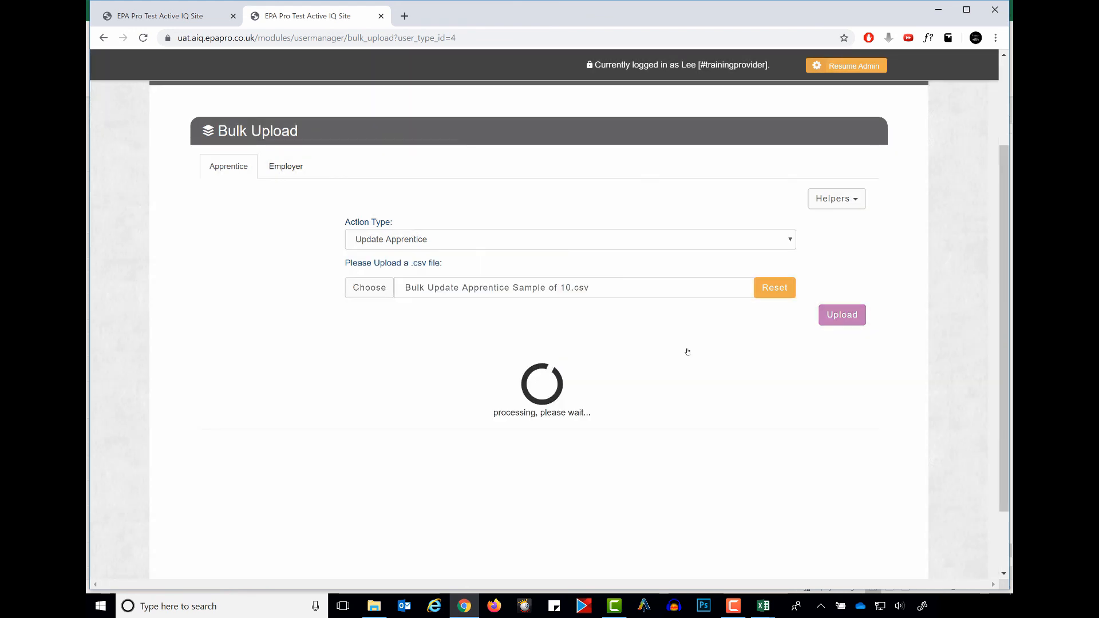